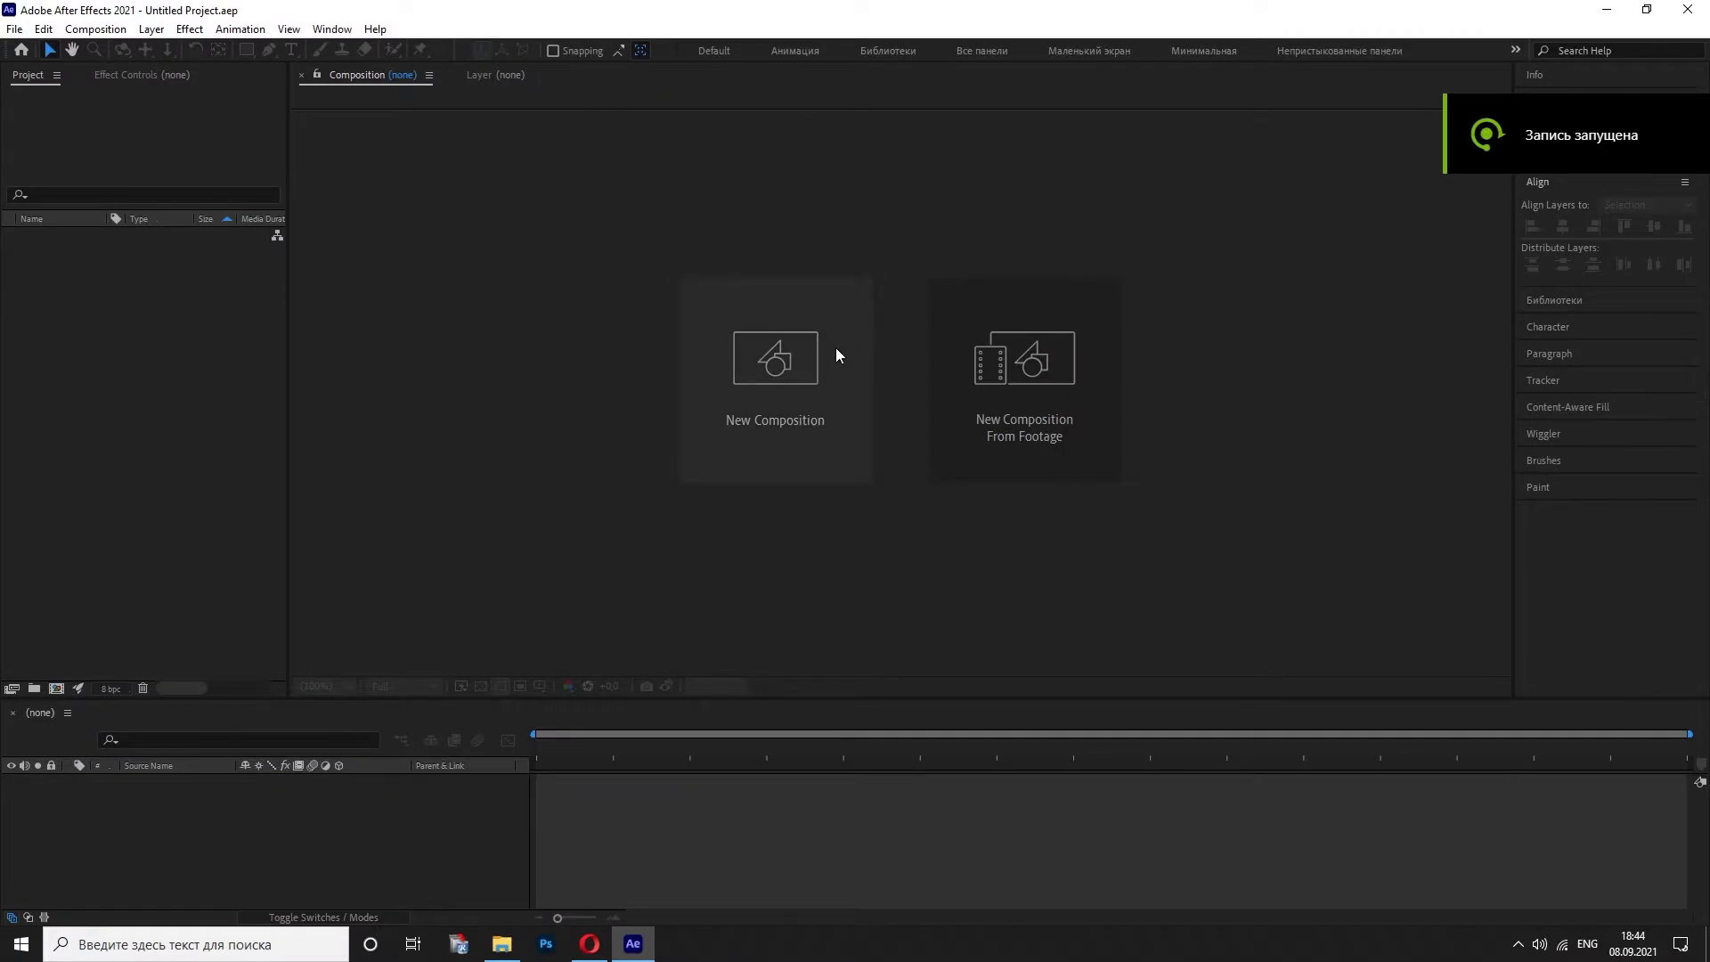
# - Create a new 1920 x 1080 composition and add a text layer reading "ASOLI"
pyautogui.click(832, 350)
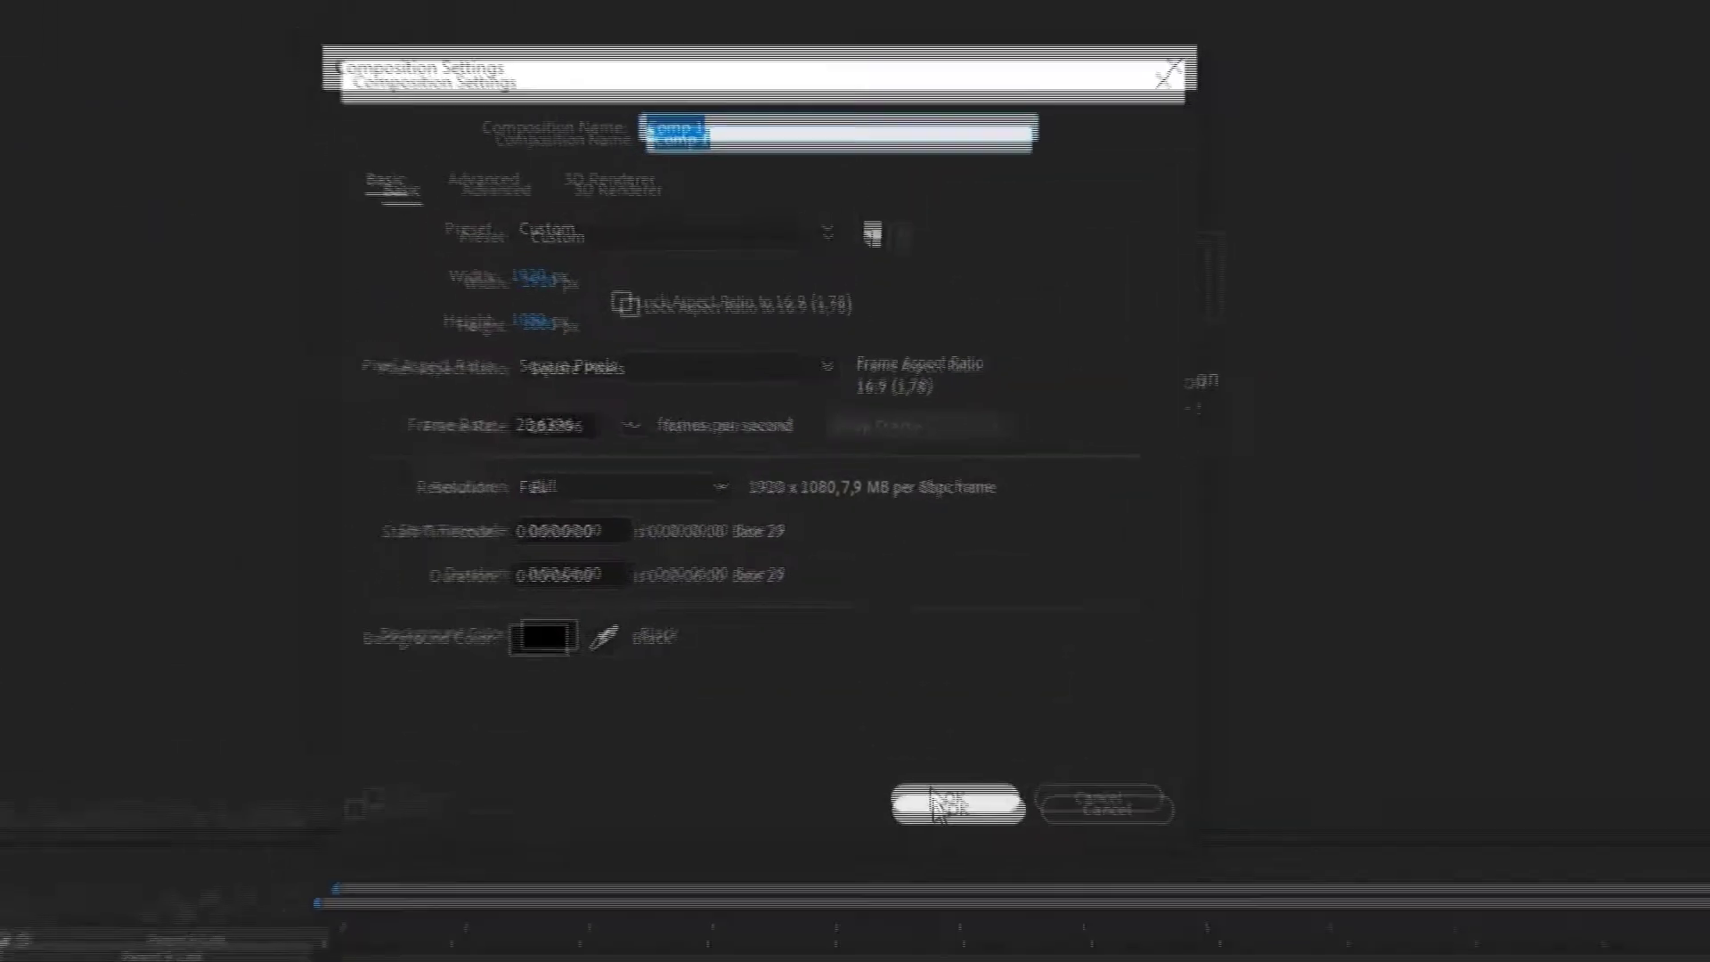
pyautogui.click(936, 802)
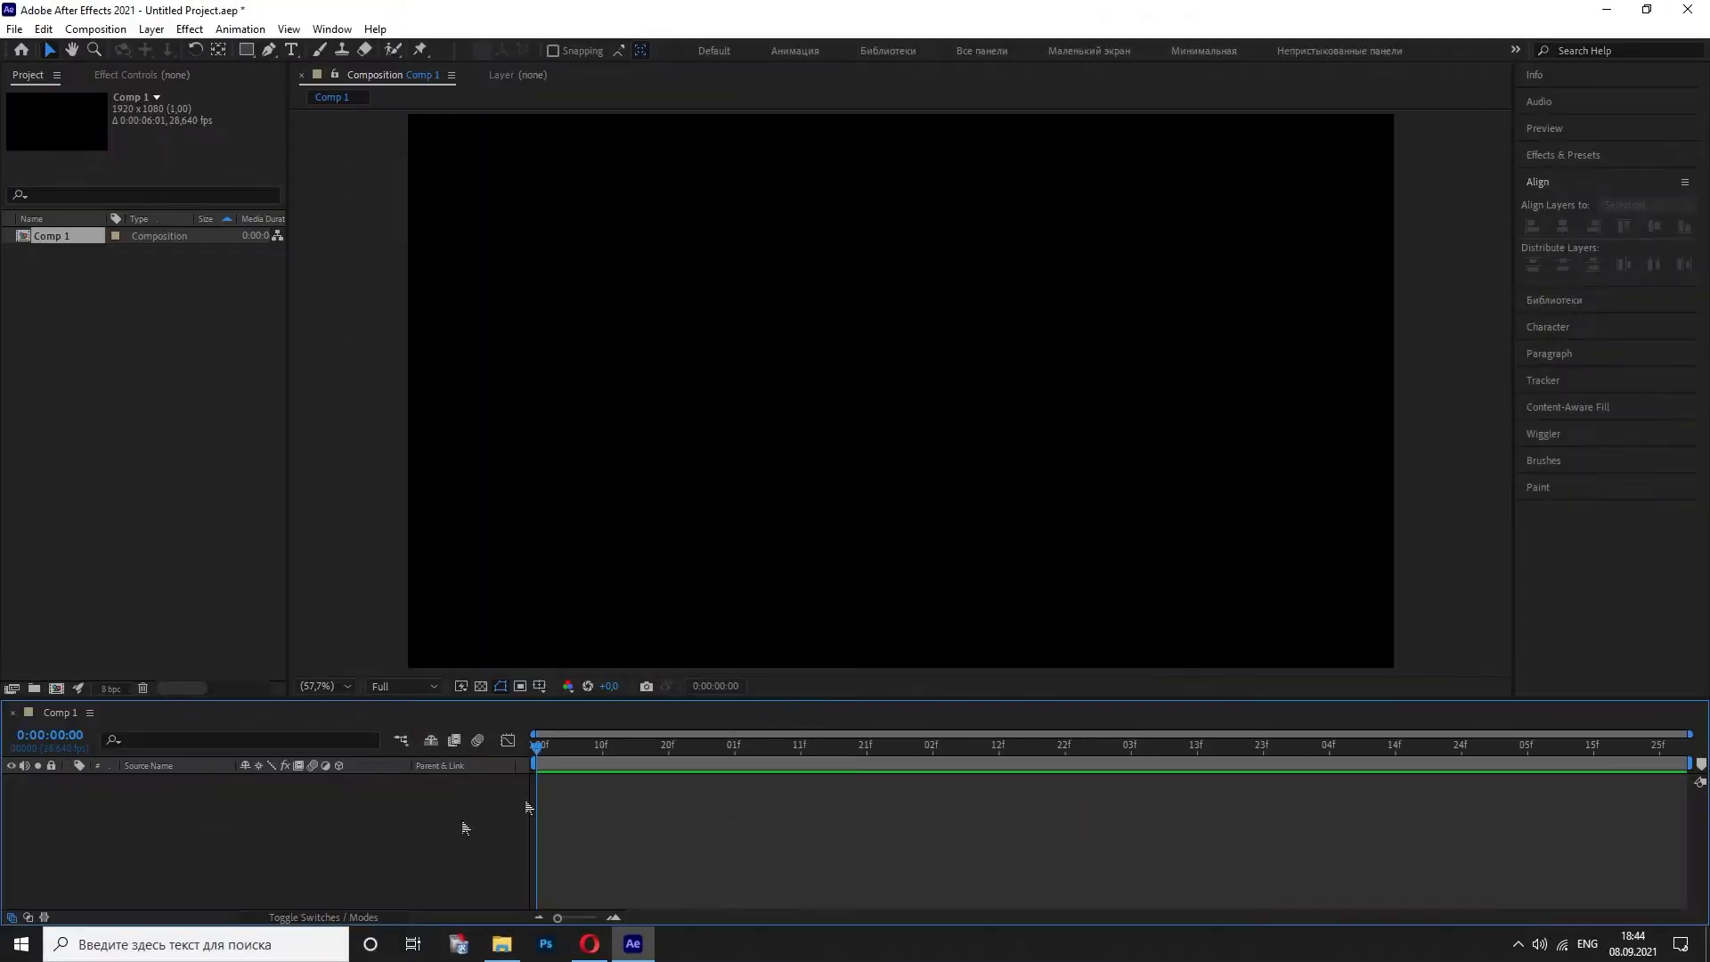
pyautogui.rightClick(133, 831)
pyautogui.moveTo(162, 610)
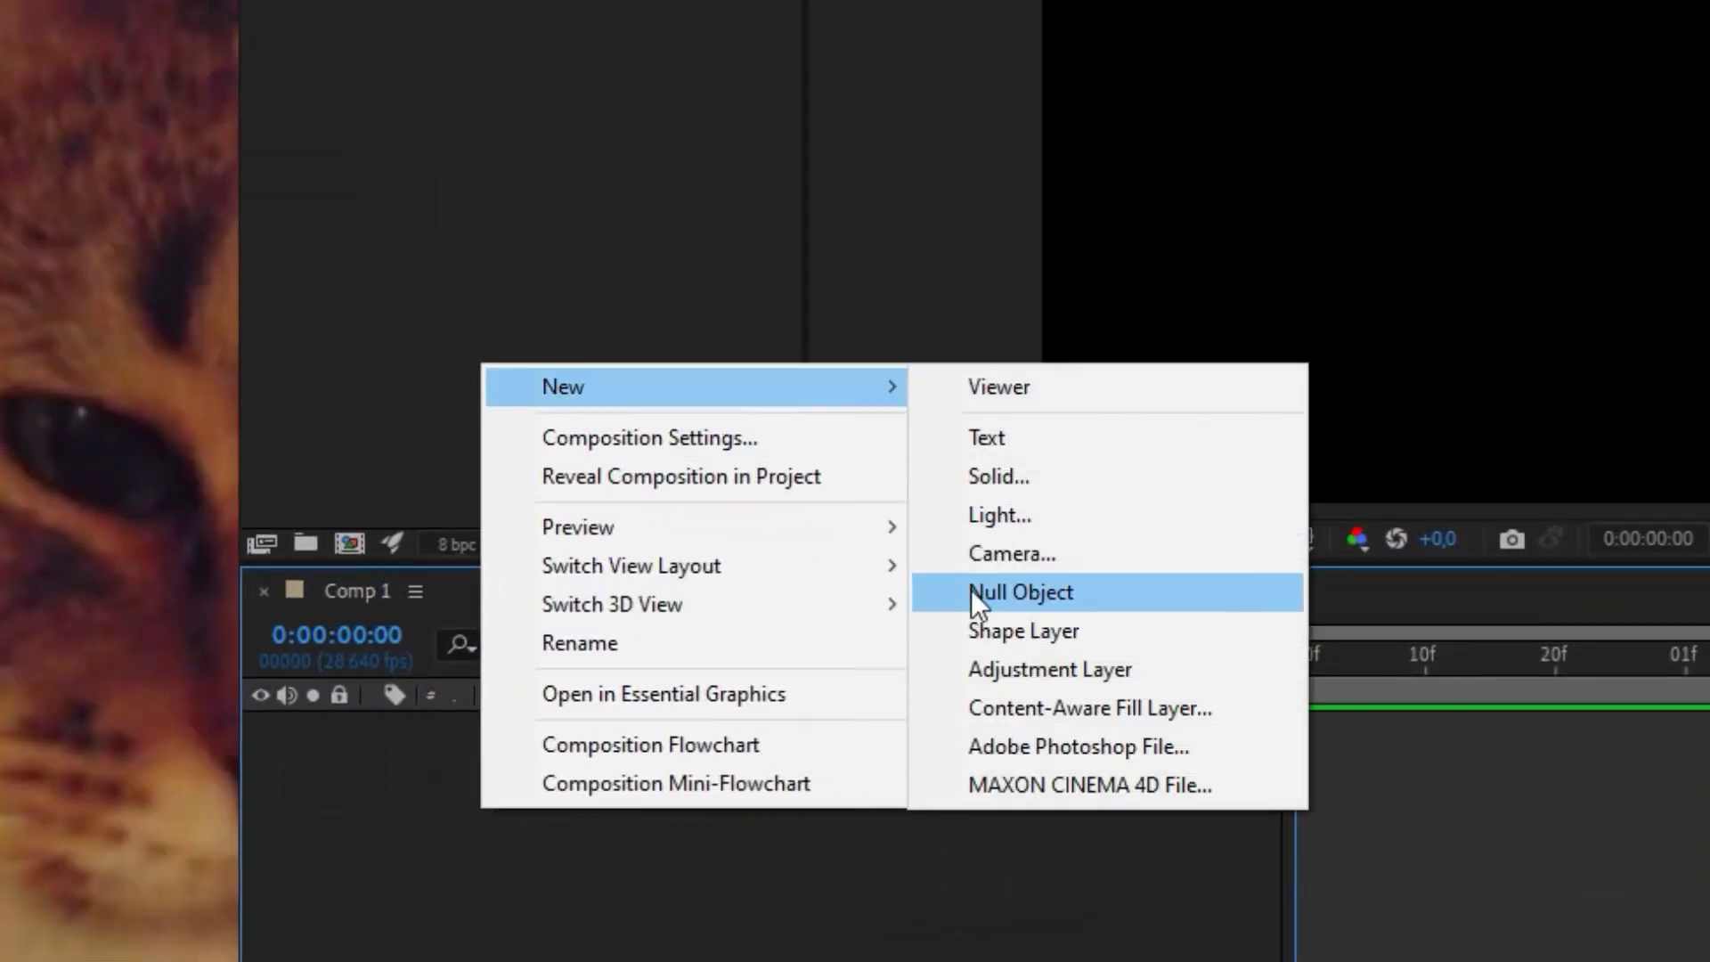
pyautogui.click(979, 440)
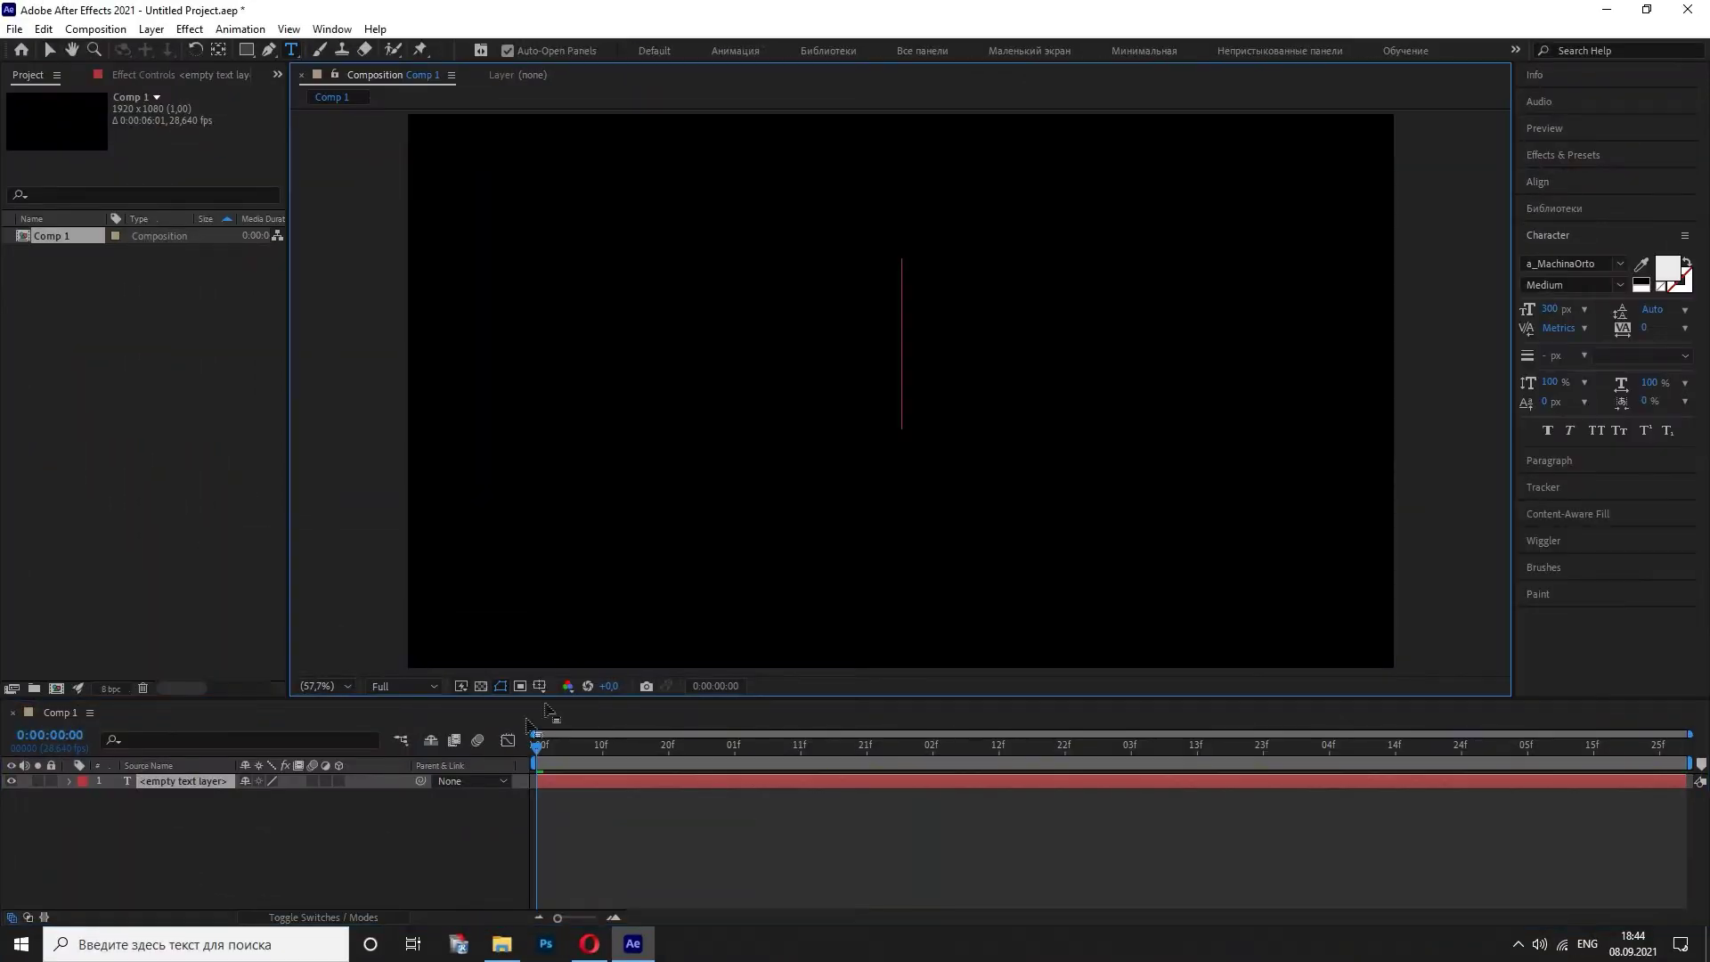
pyautogui.write('ASOLI')
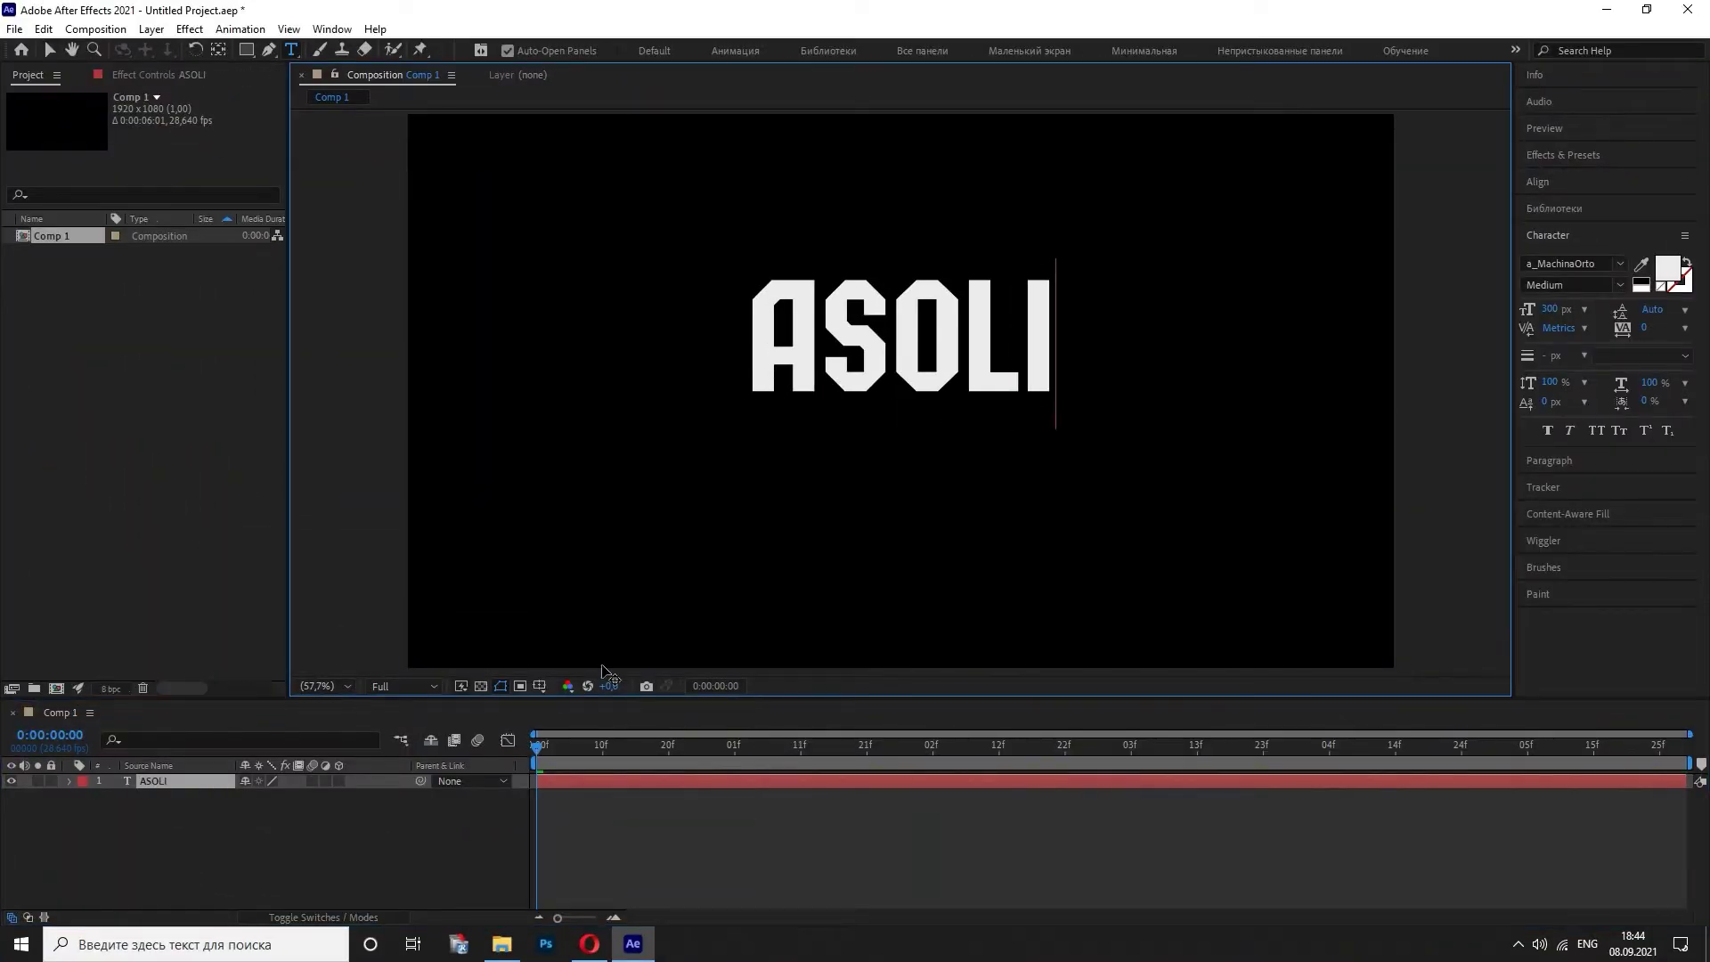
# - Center the ASOLI text in the composition and move its anchor point to the middle of the word
pyautogui.click(1555, 182)
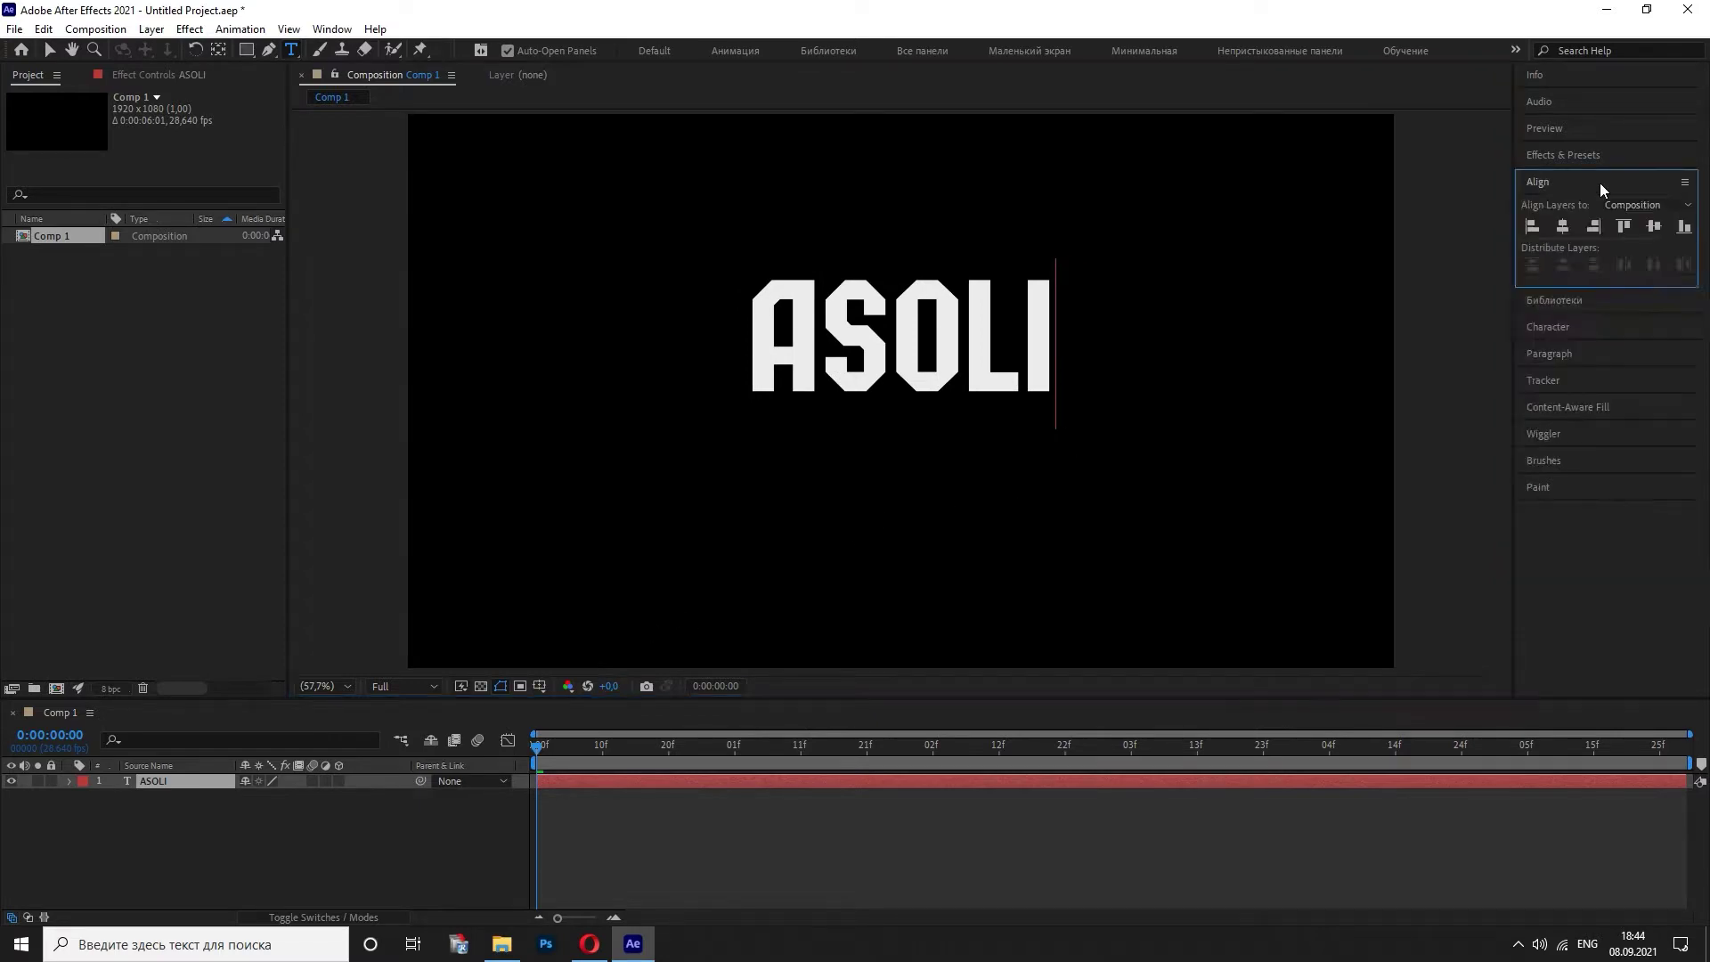
pyautogui.click(974, 479)
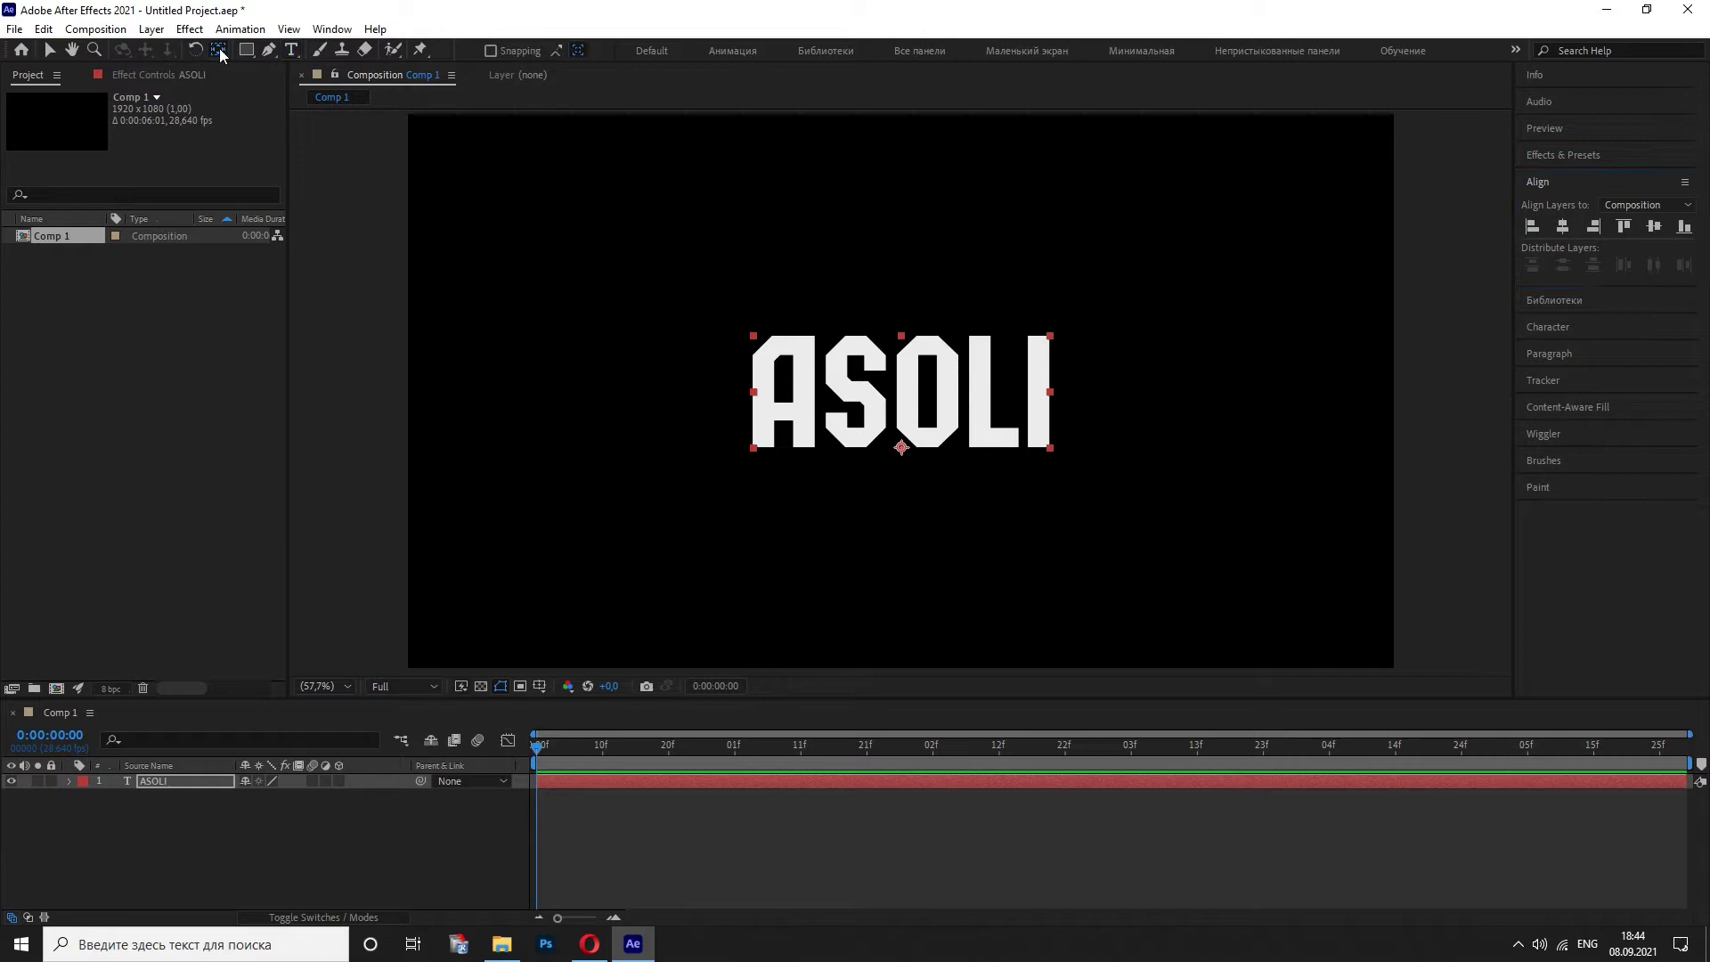
pyautogui.click(219, 51)
pyautogui.moveTo(903, 449); pyautogui.dragTo(903, 397)
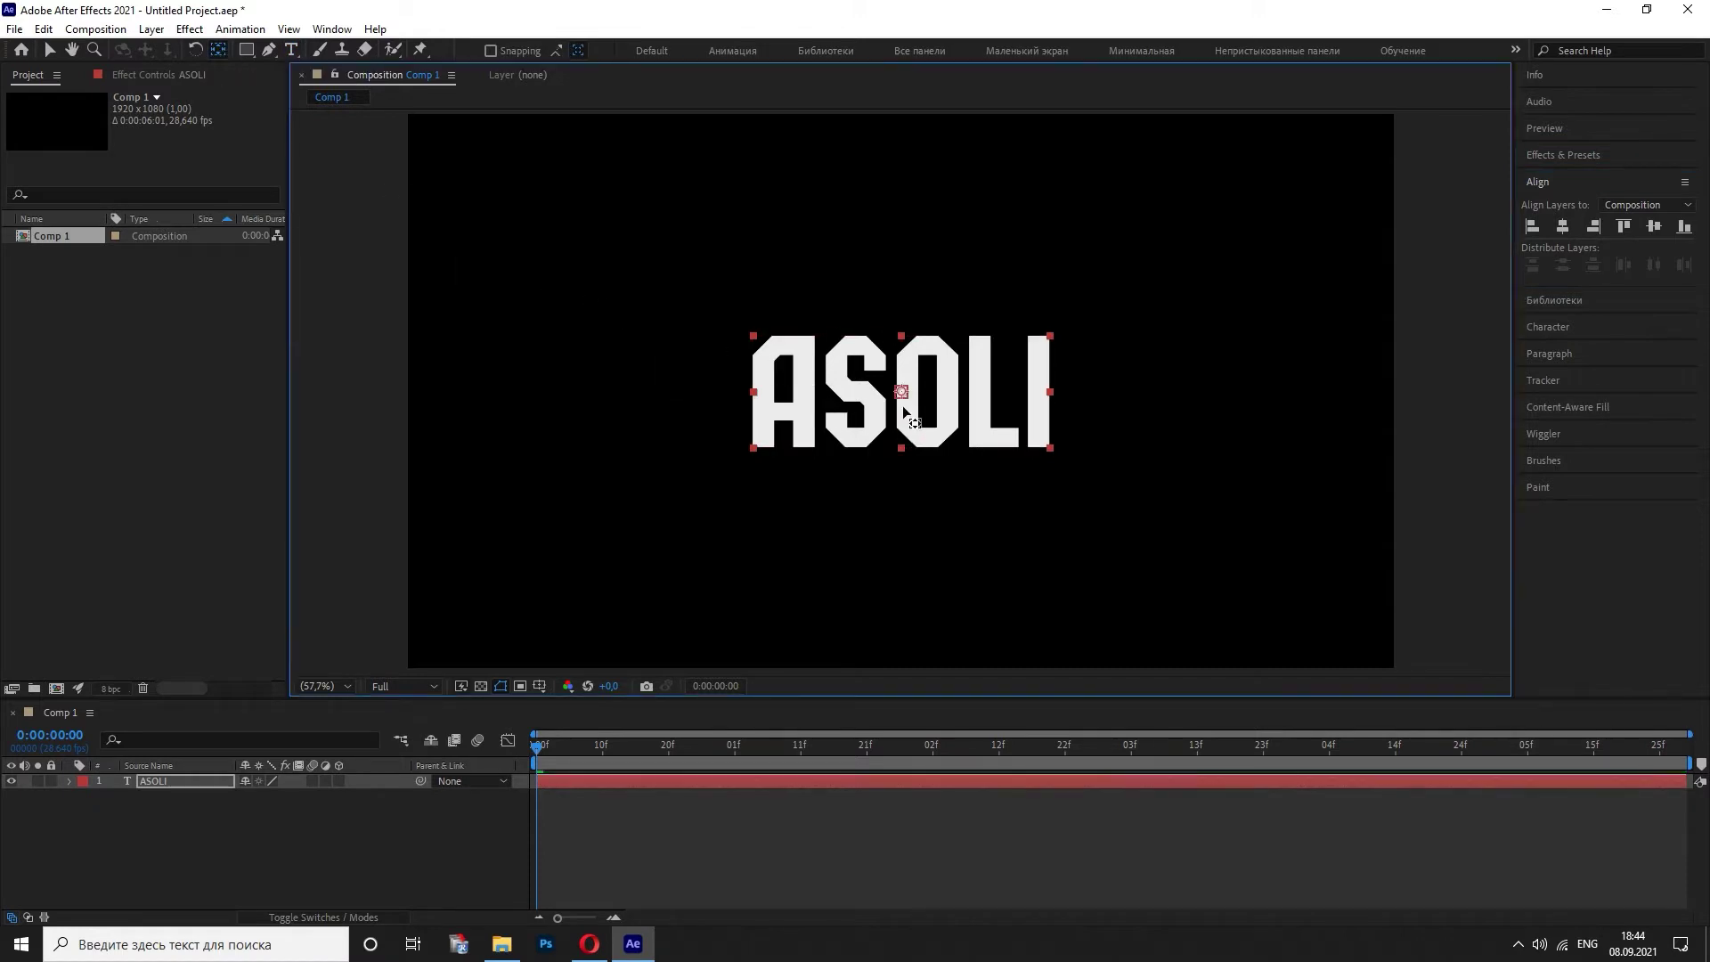
pyautogui.click(50, 51)
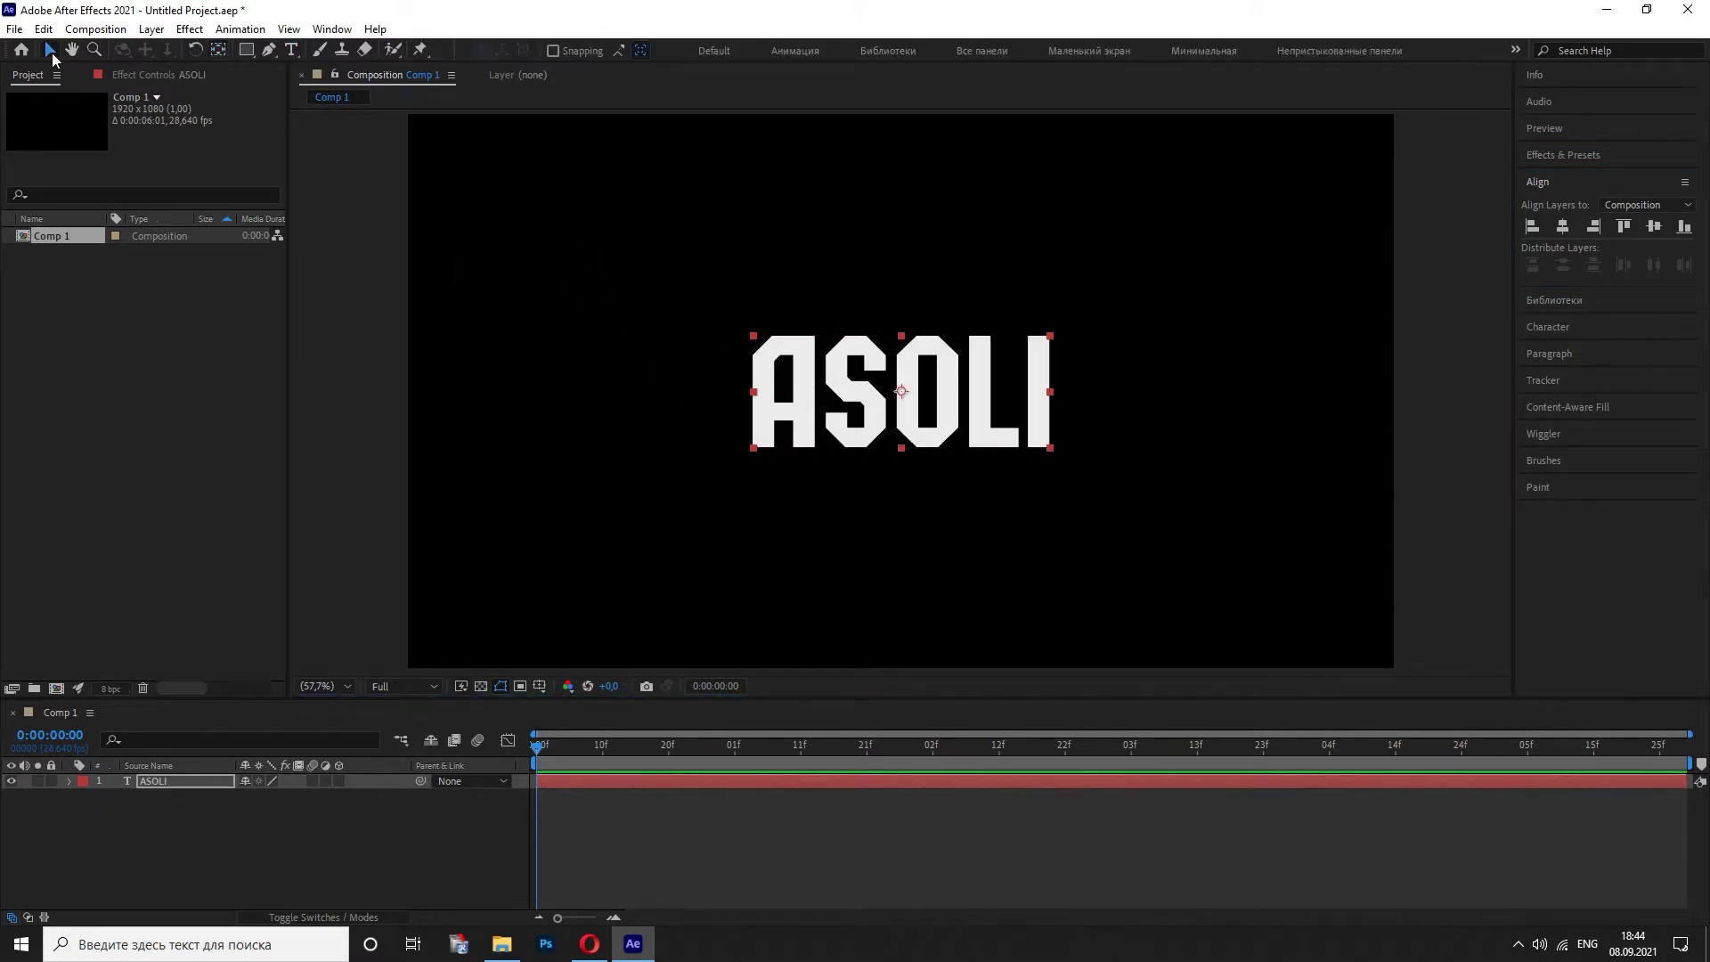
# - Add Scale and Rotation keyframes to the ASOLI layer and move both to about 2 seconds
pyautogui.click(179, 777)
pyautogui.press('s')
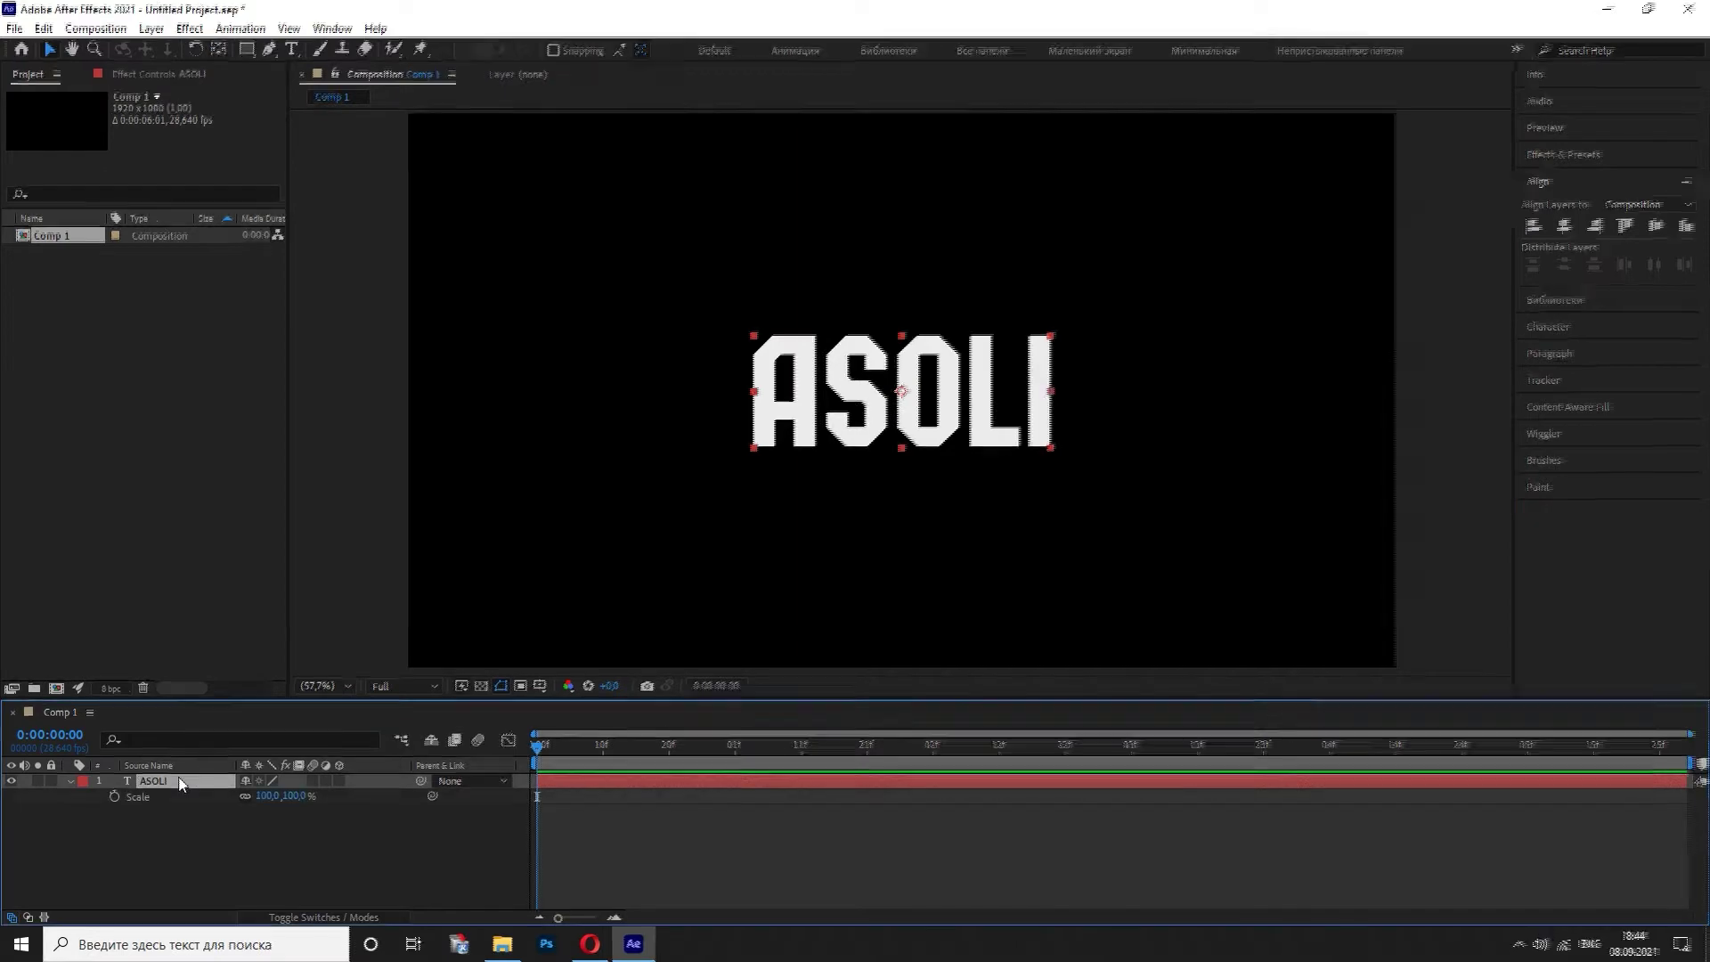
pyautogui.click(112, 799)
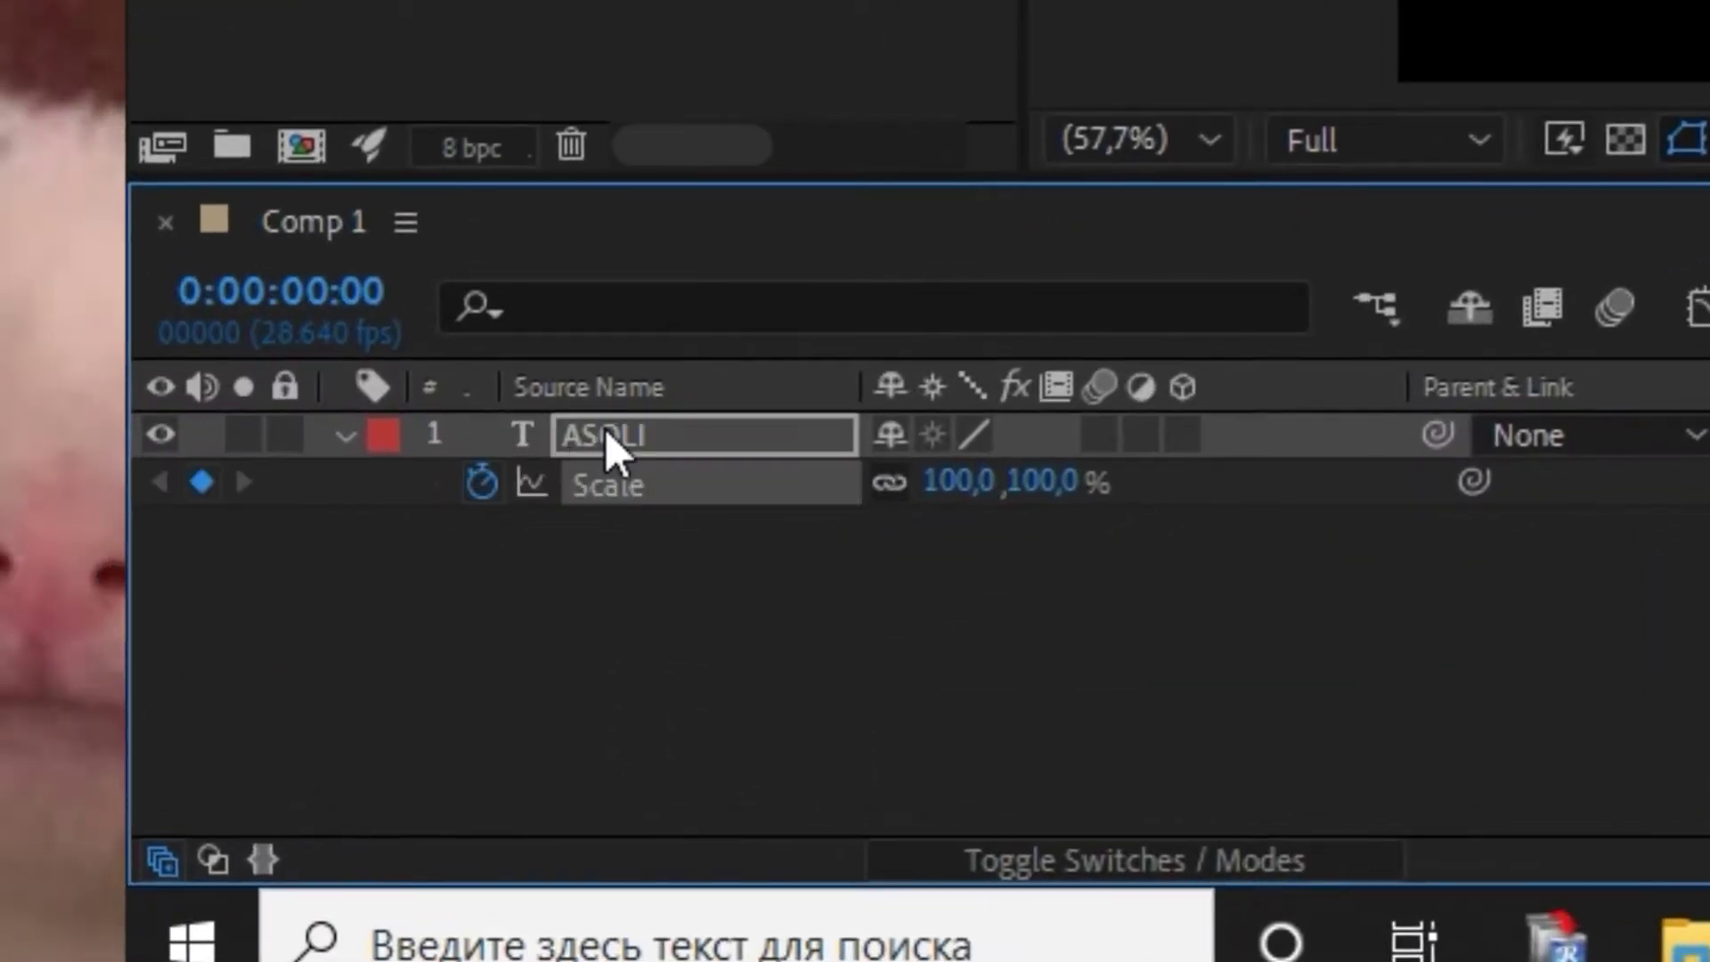
pyautogui.press('r')
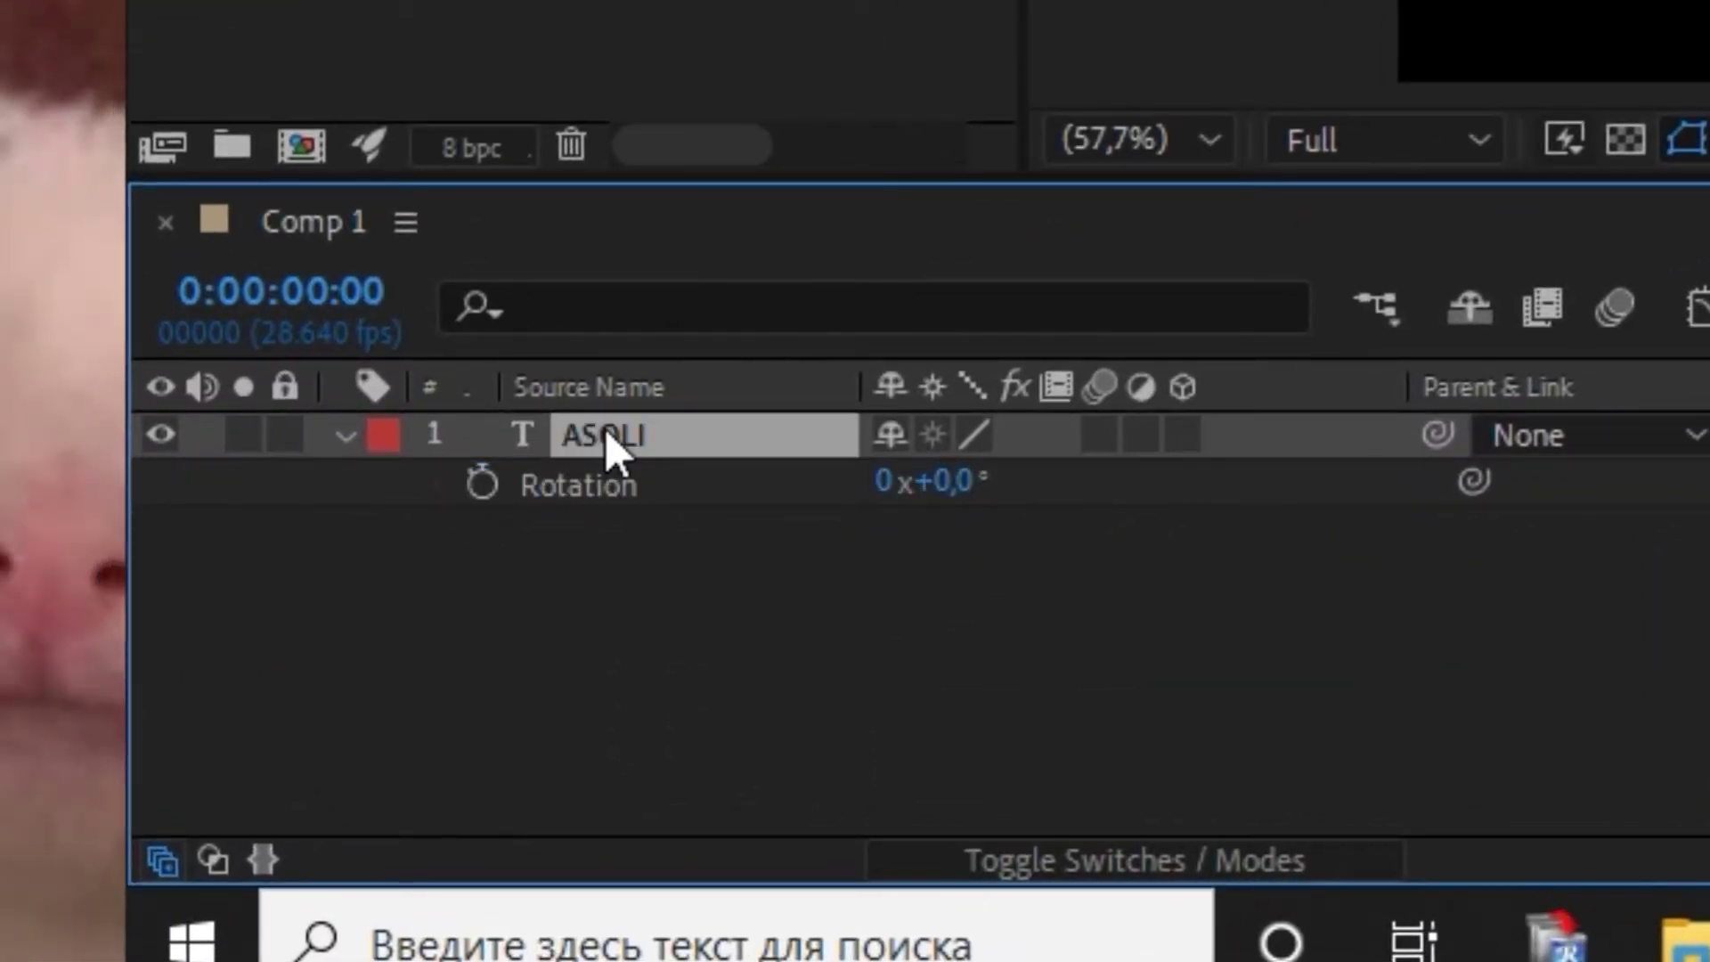
pyautogui.click(482, 482)
pyautogui.click(703, 429)
pyautogui.hotkey('shift', 's')
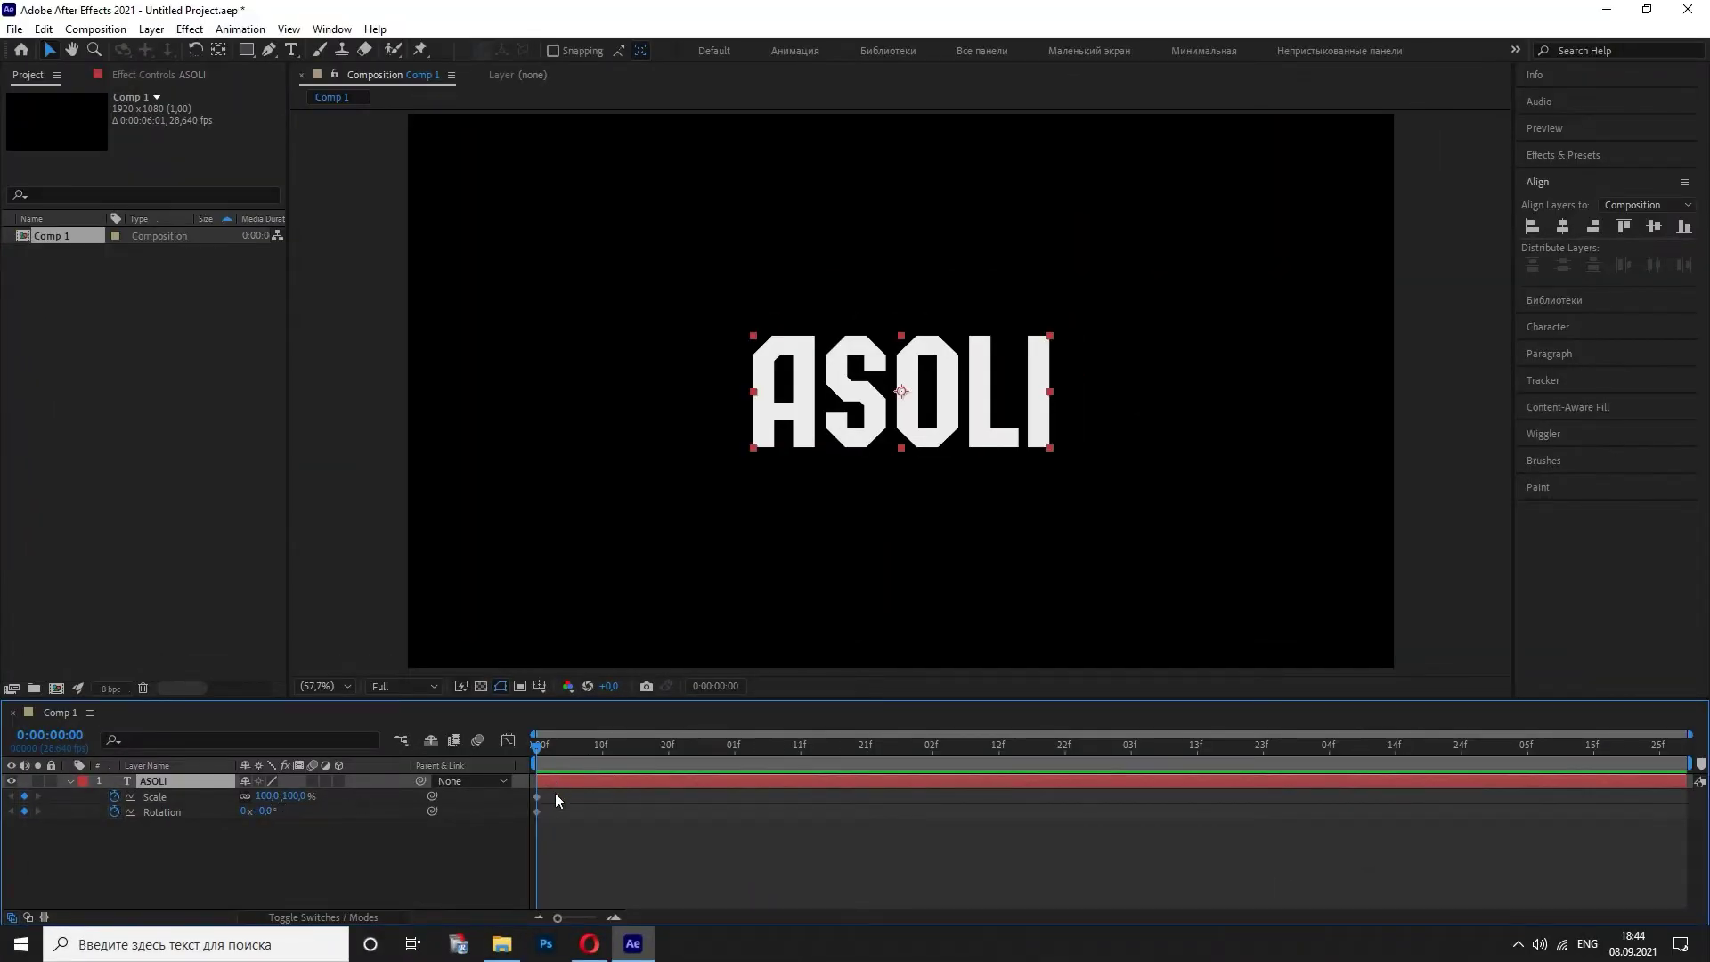
pyautogui.moveTo(559, 800); pyautogui.dragTo(937, 817)
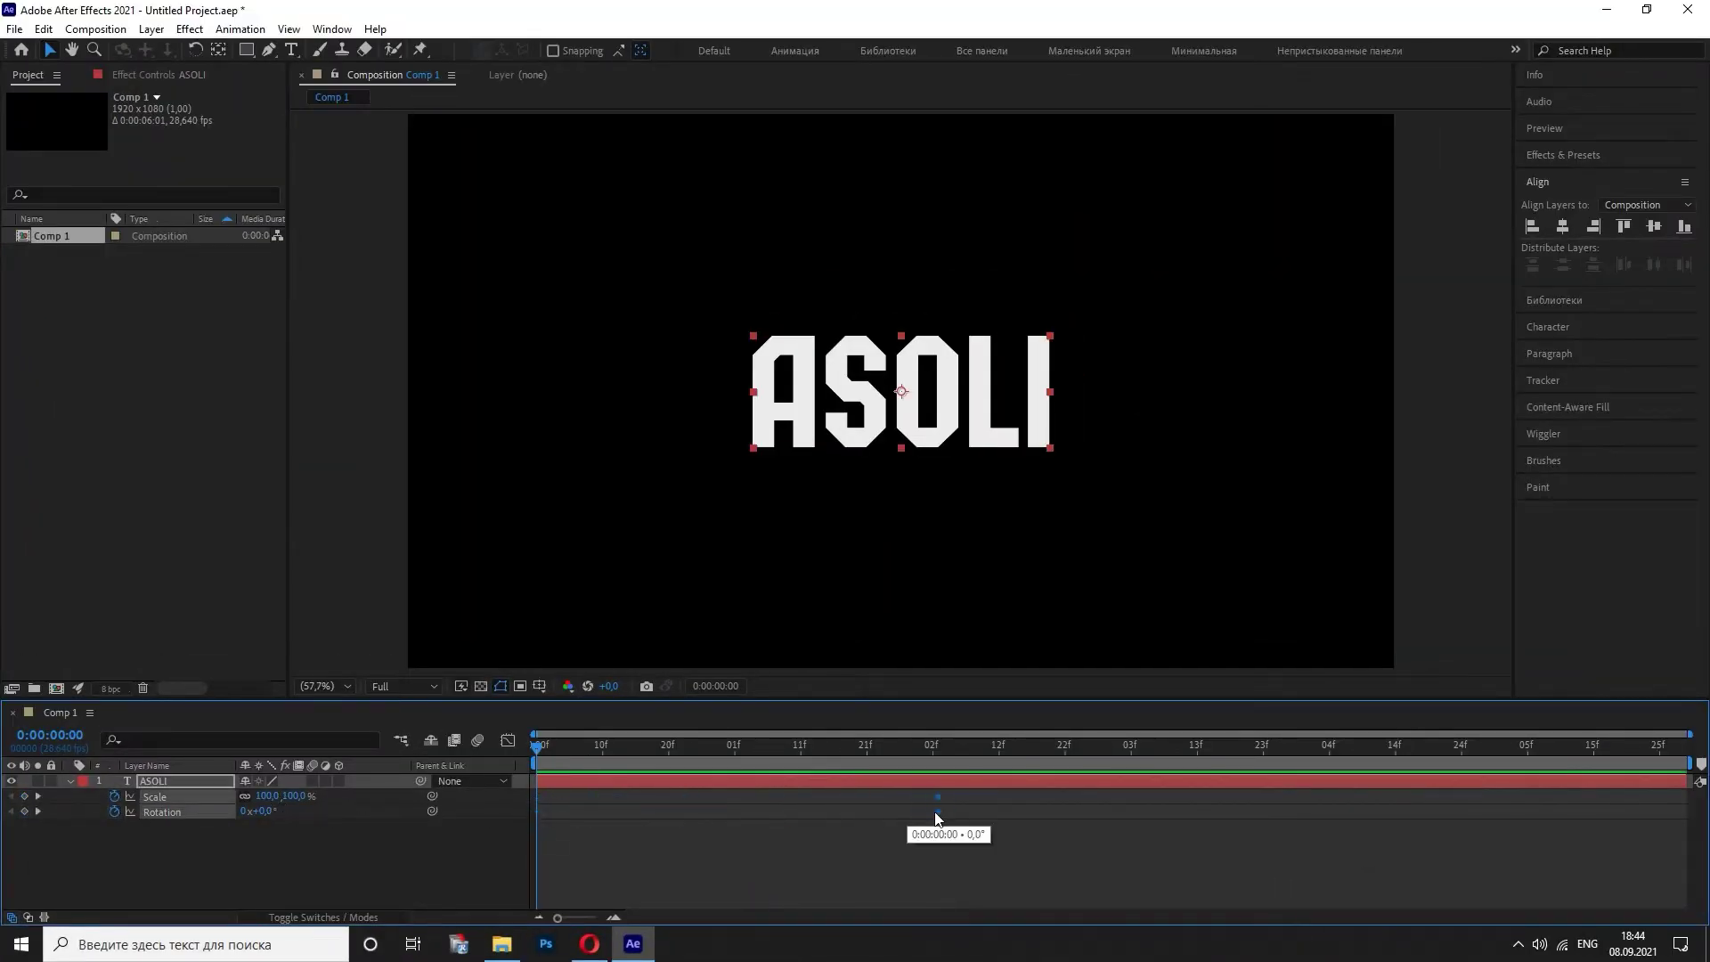
# - At 0:00:00:00, set the ASOLI layer's Scale to 30% and its Rotation to 90°
pyautogui.click(265, 797)
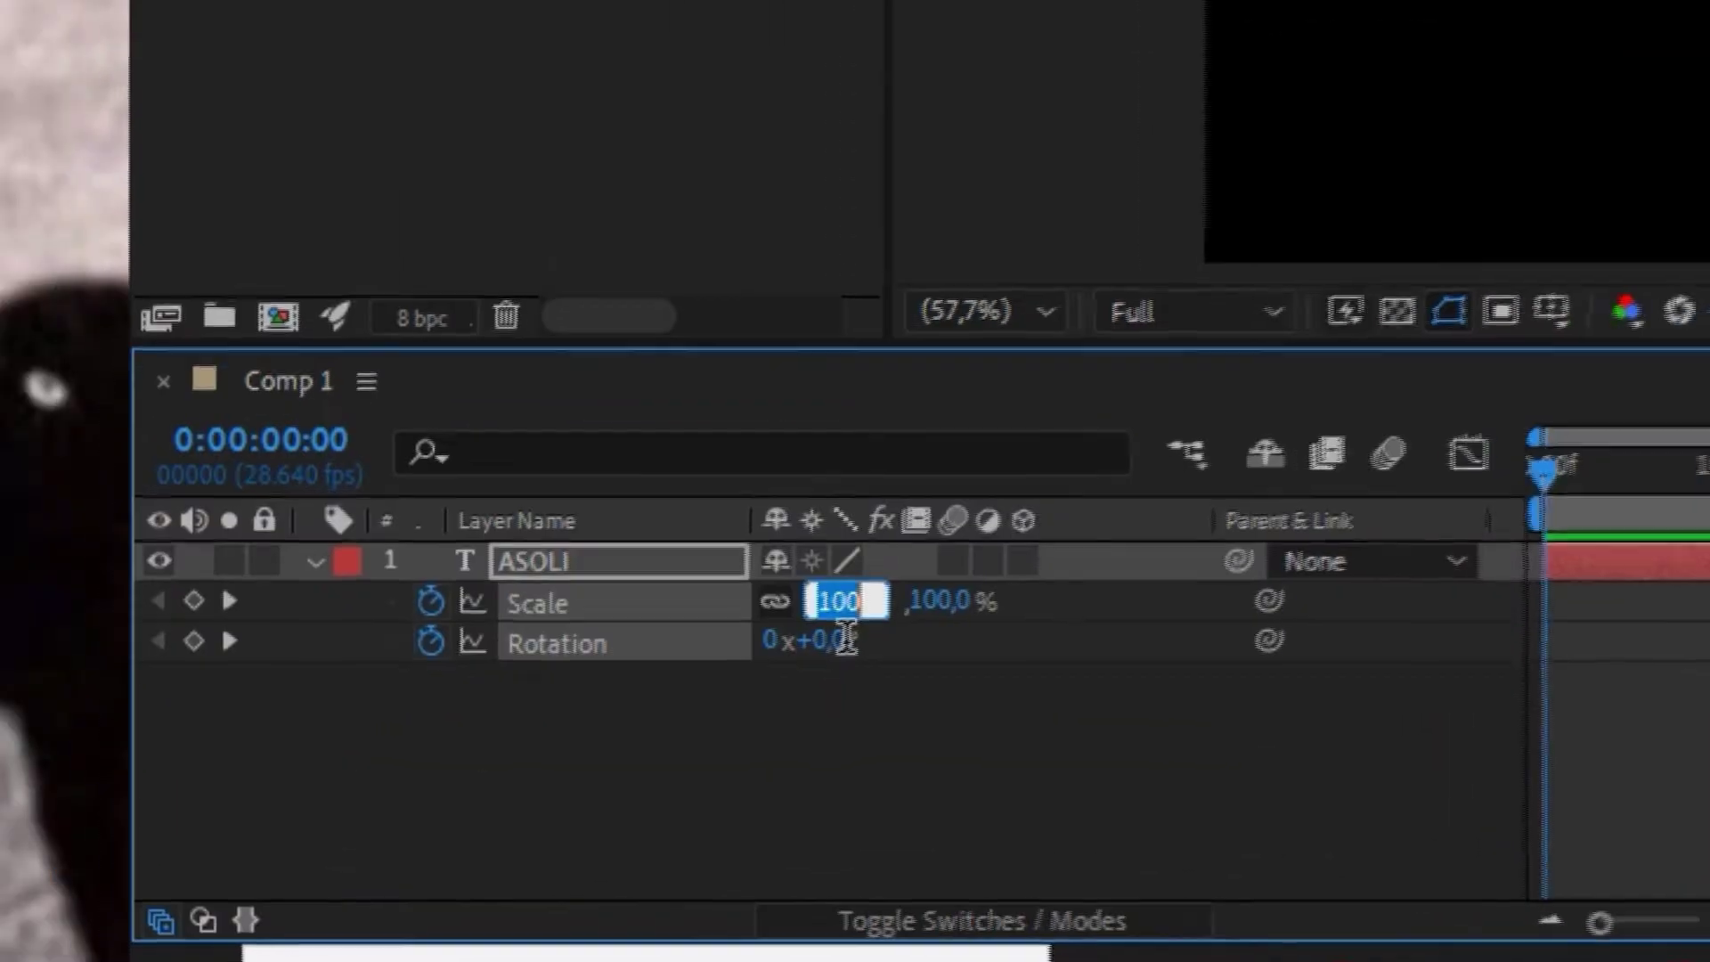
pyautogui.write('30')
pyautogui.press('Return')
pyautogui.click(832, 640)
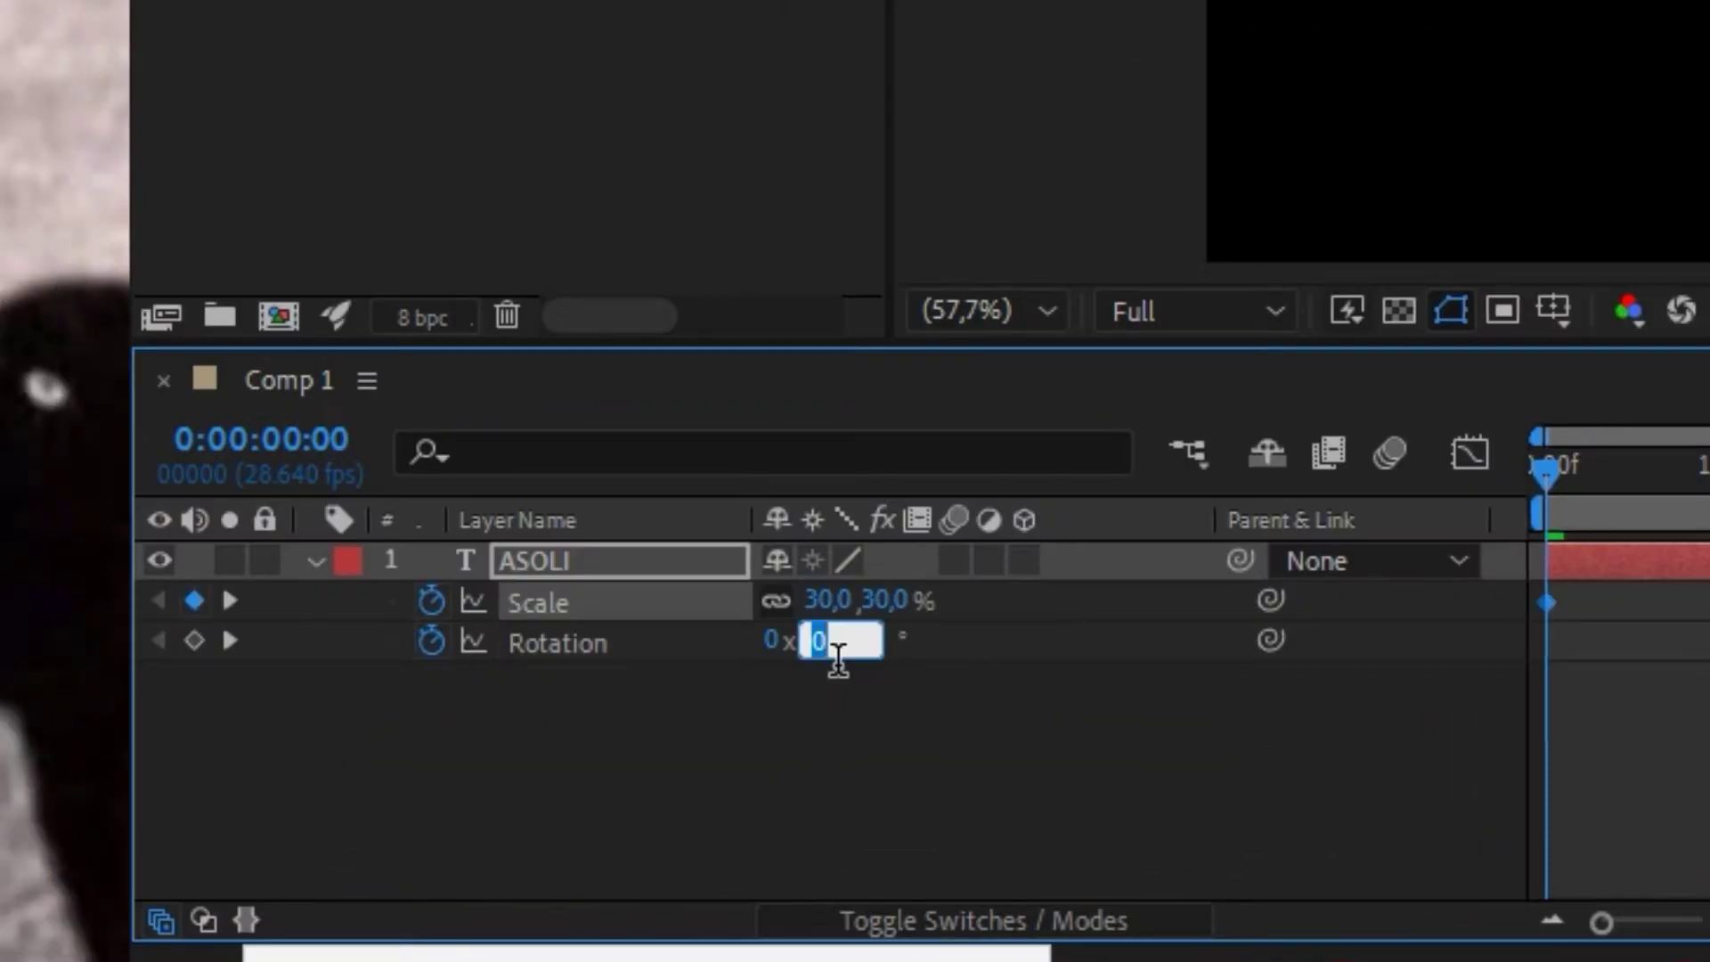
pyautogui.write('90')
pyautogui.press('Return')
# - Copy the Scale and Rotation keyframes at about 2 seconds to 0:00:03:03 and the starting pair to 0:00:05:04
pyautogui.click(801, 747)
pyautogui.moveTo(802, 746); pyautogui.dragTo(1134, 782)
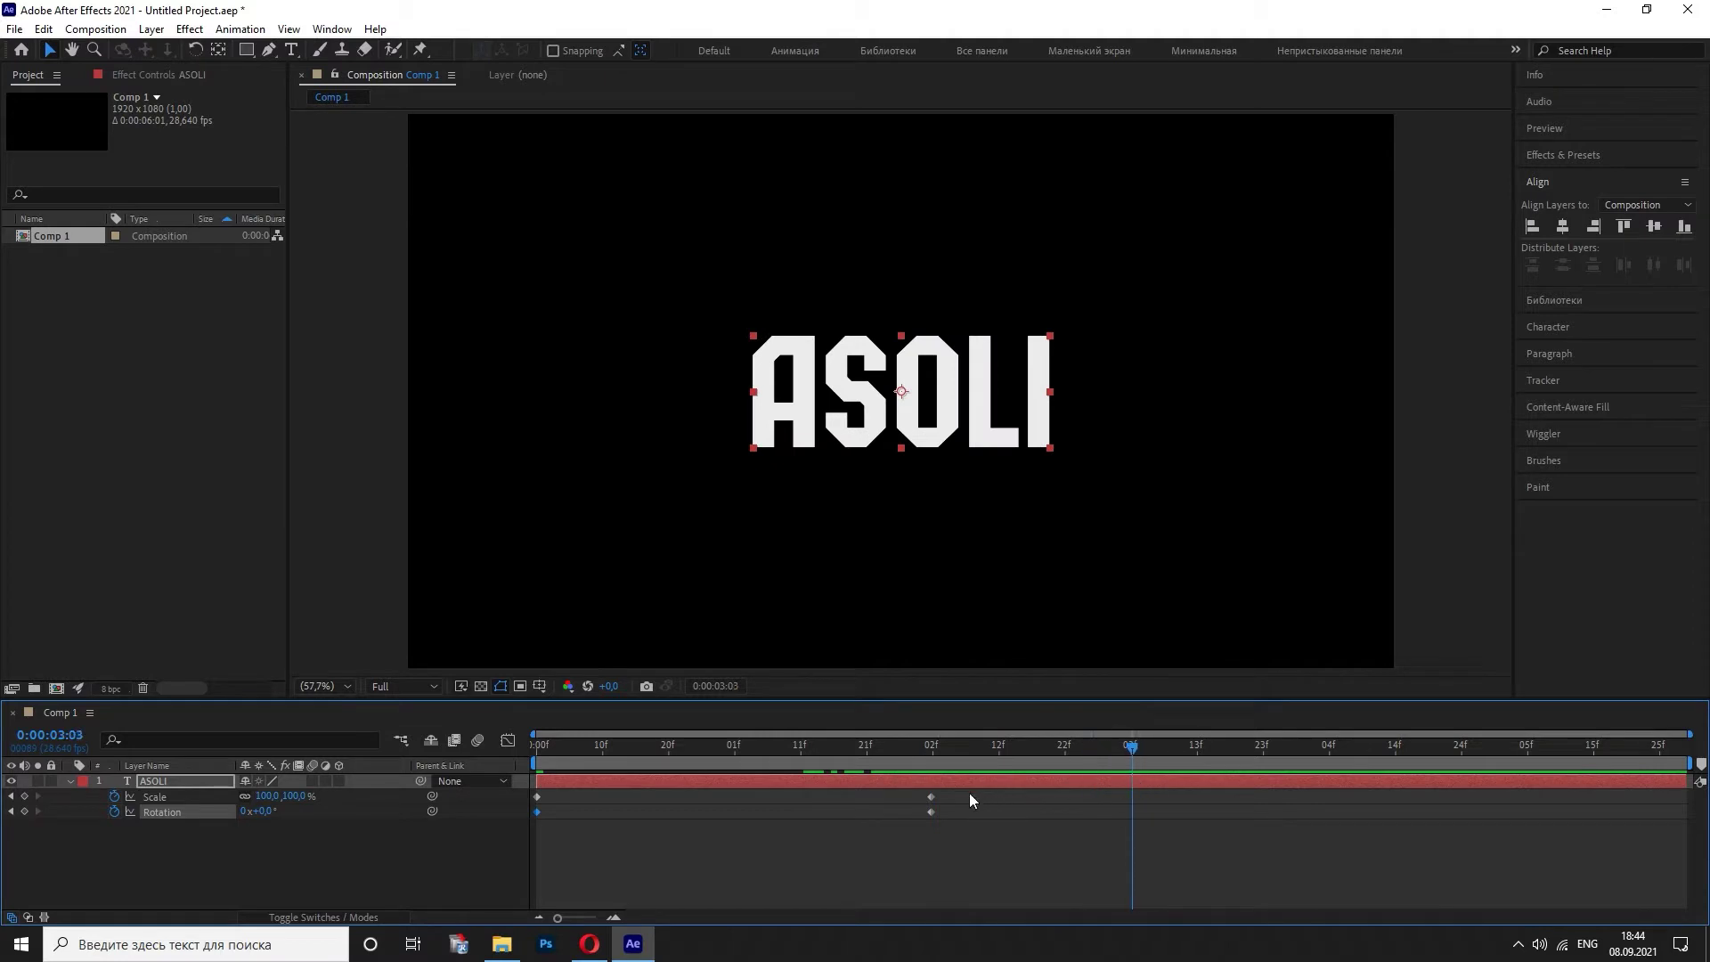
pyautogui.moveTo(971, 793); pyautogui.dragTo(915, 819)
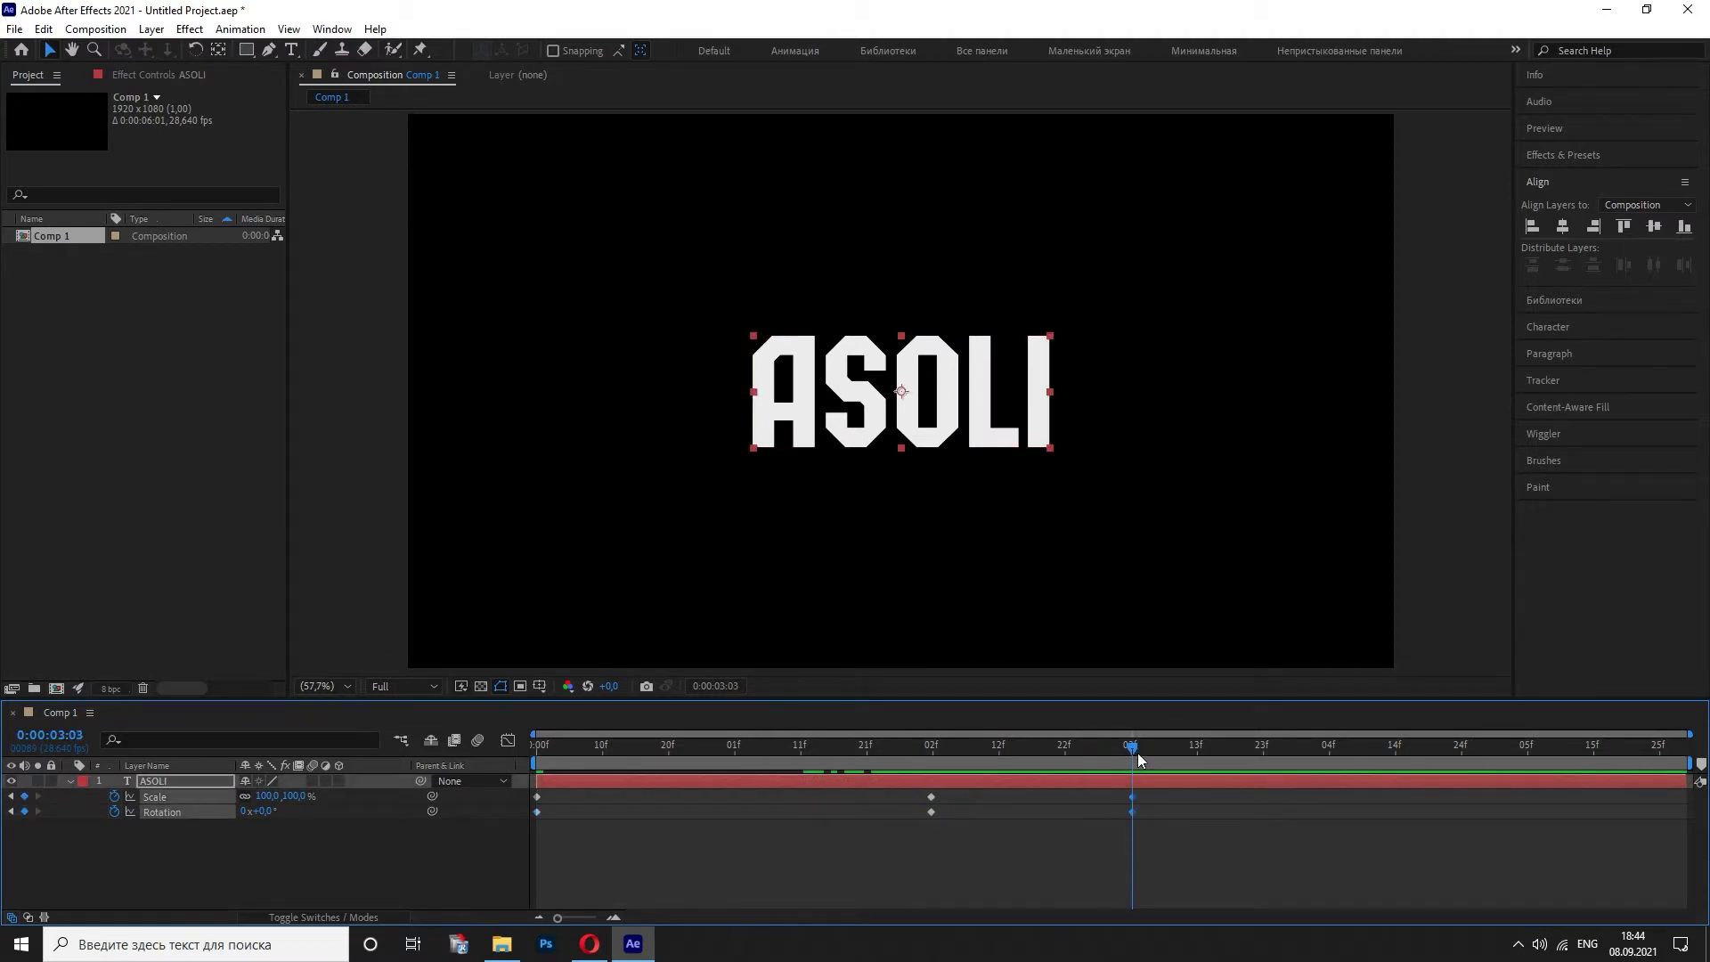
pyautogui.moveTo(569, 794); pyautogui.dragTo(527, 834)
pyautogui.moveTo(1140, 739); pyautogui.dragTo(1527, 762)
pyautogui.hotkey('ctrl', 'v')
# - Set the Rotation keyframe at 0:00:05:04 to -90° and preview the animation
pyautogui.click(248, 828)
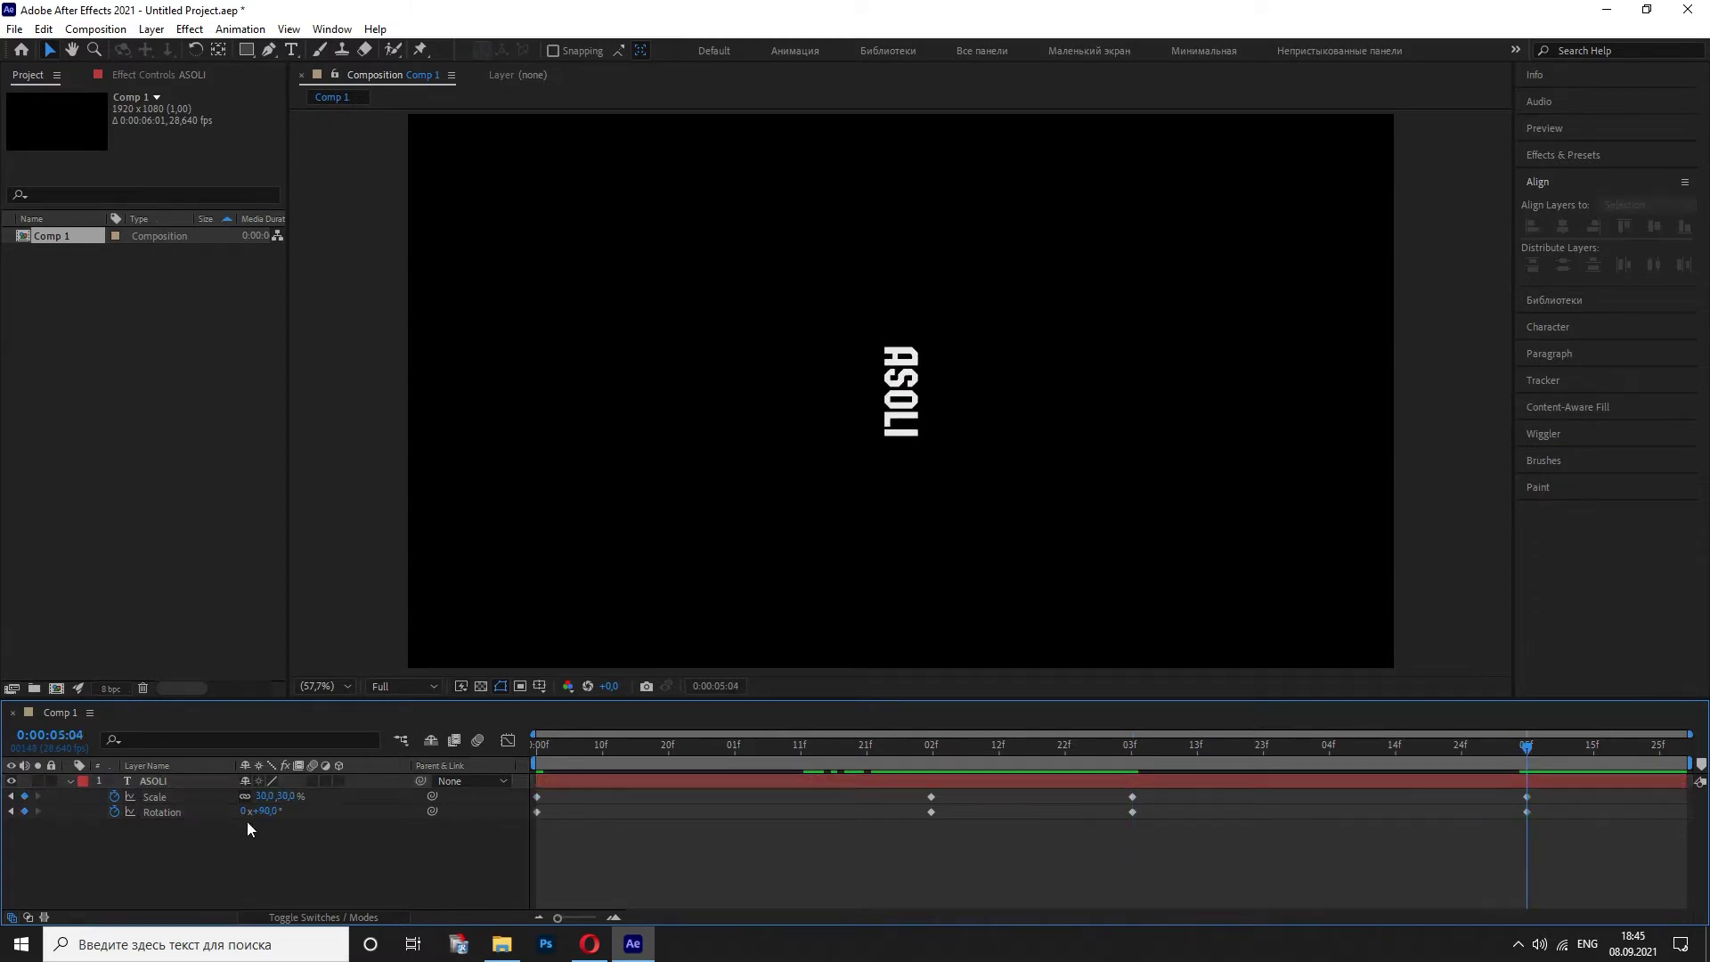
pyautogui.click(265, 811)
pyautogui.write('-90')
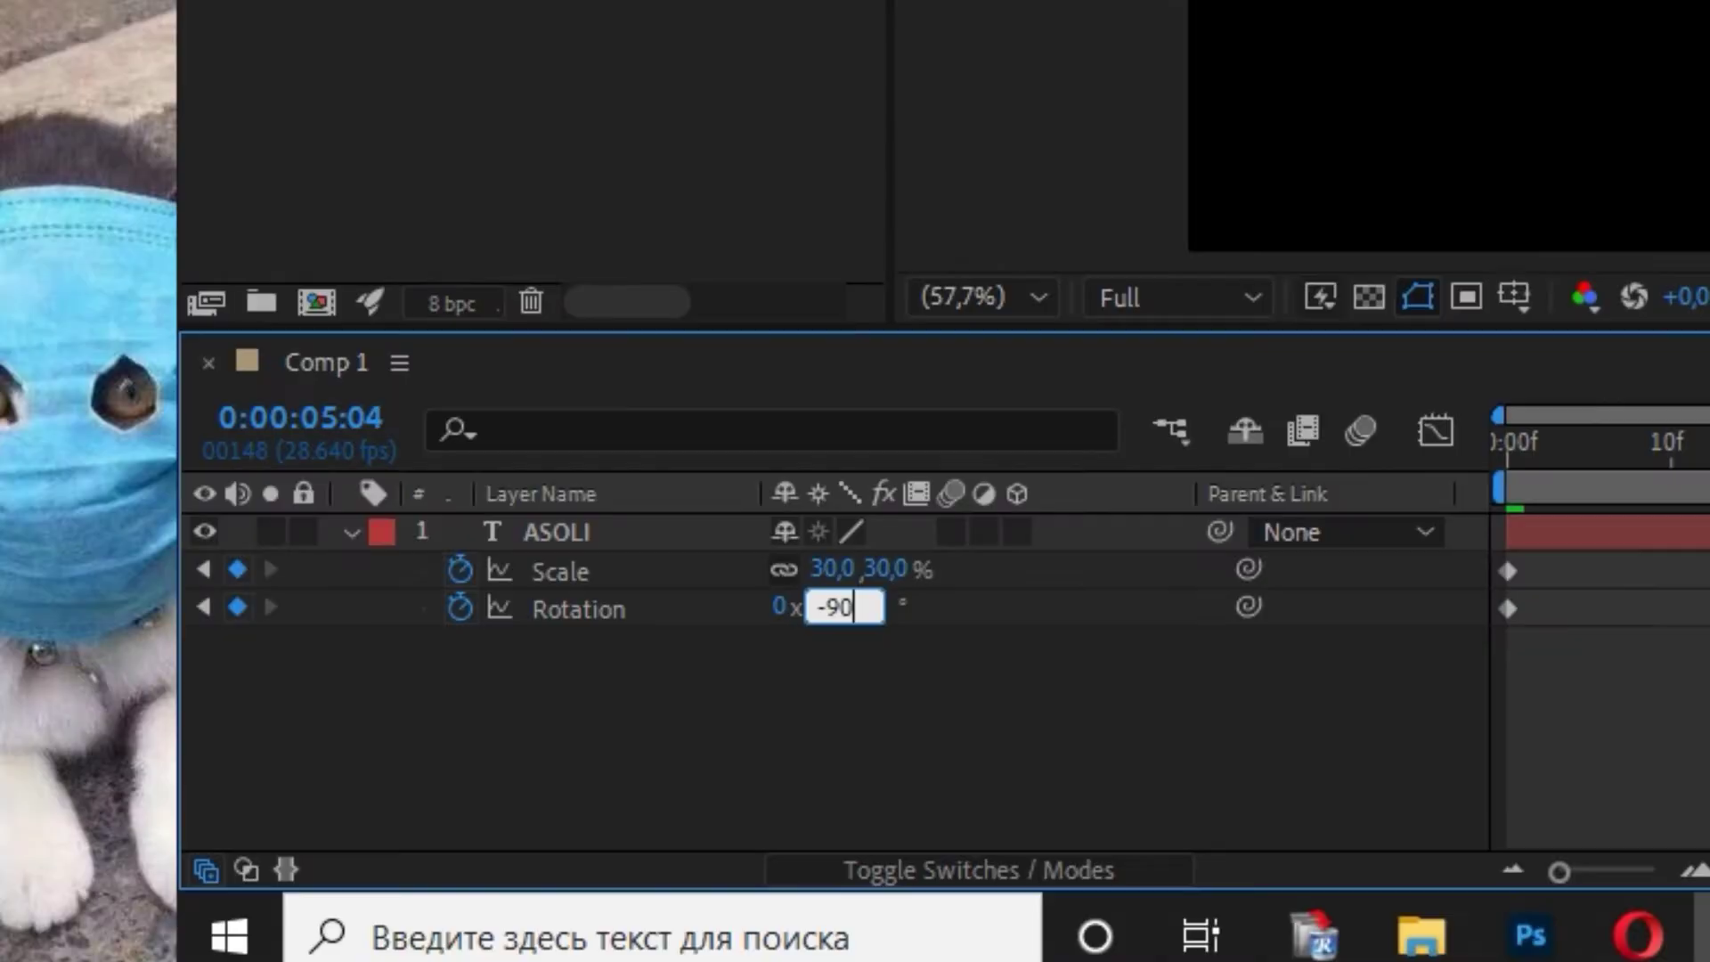
pyautogui.press('Return')
pyautogui.press('space')
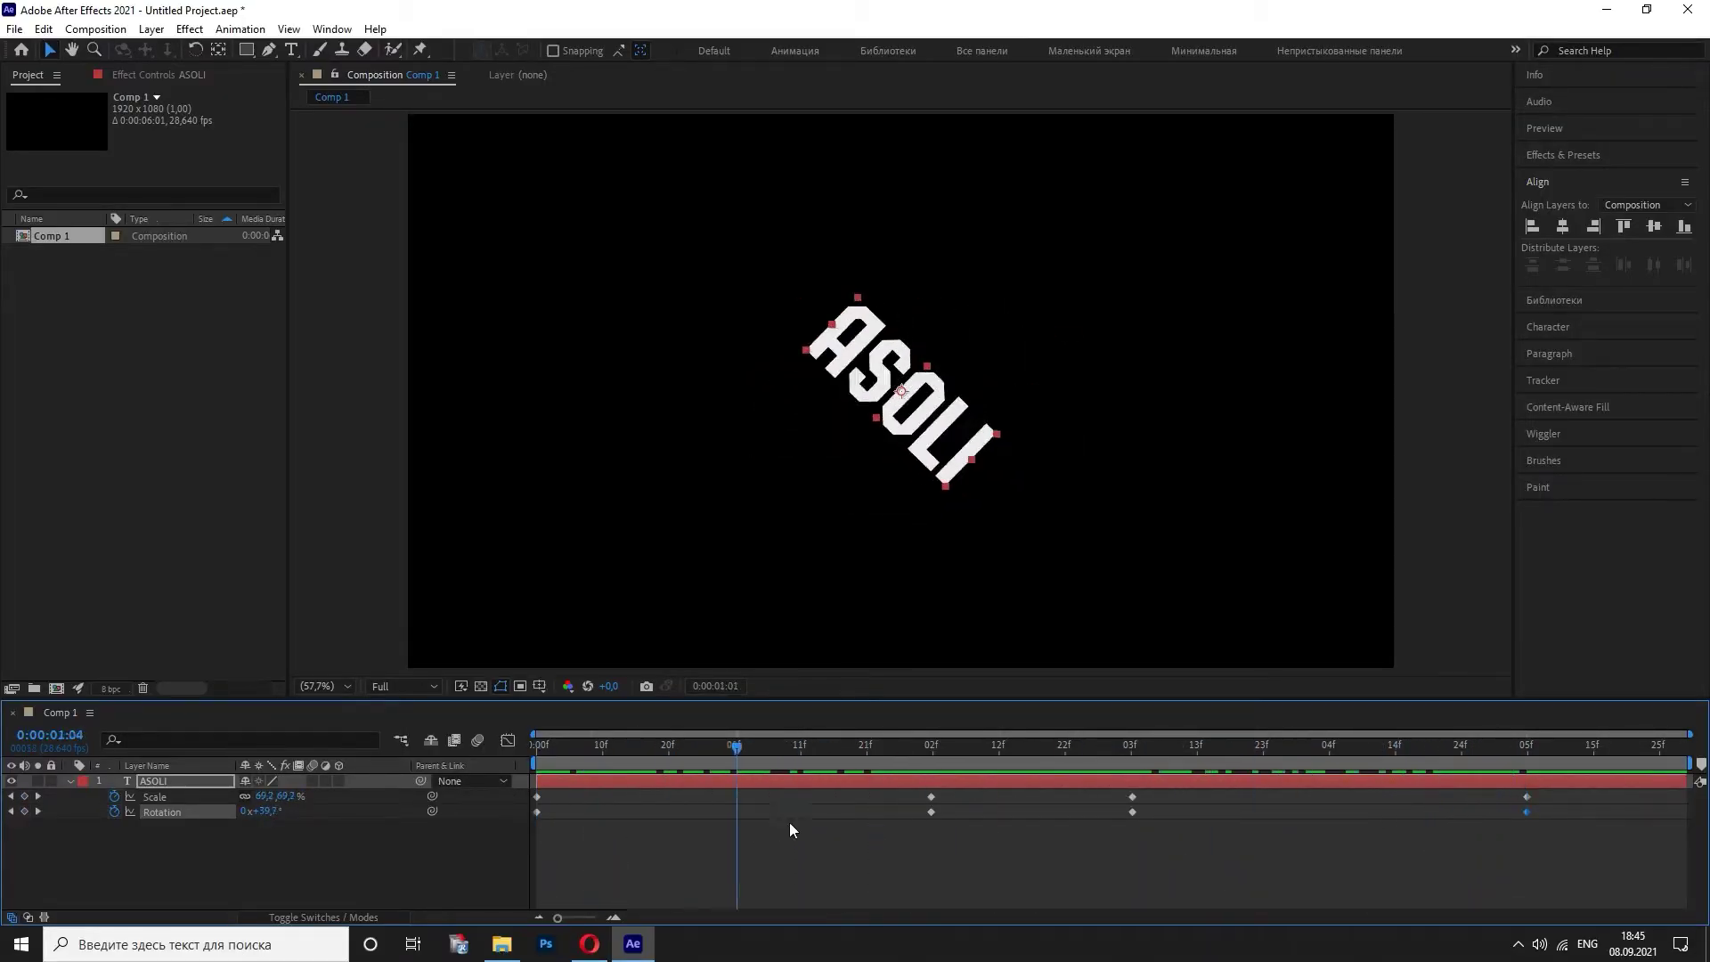
# - Apply easing to all Scale and Rotation keyframes of the ASOLI layer
pyautogui.moveTo(1612, 792); pyautogui.dragTo(534, 846)
pyautogui.hotkey('shift', 'F9')
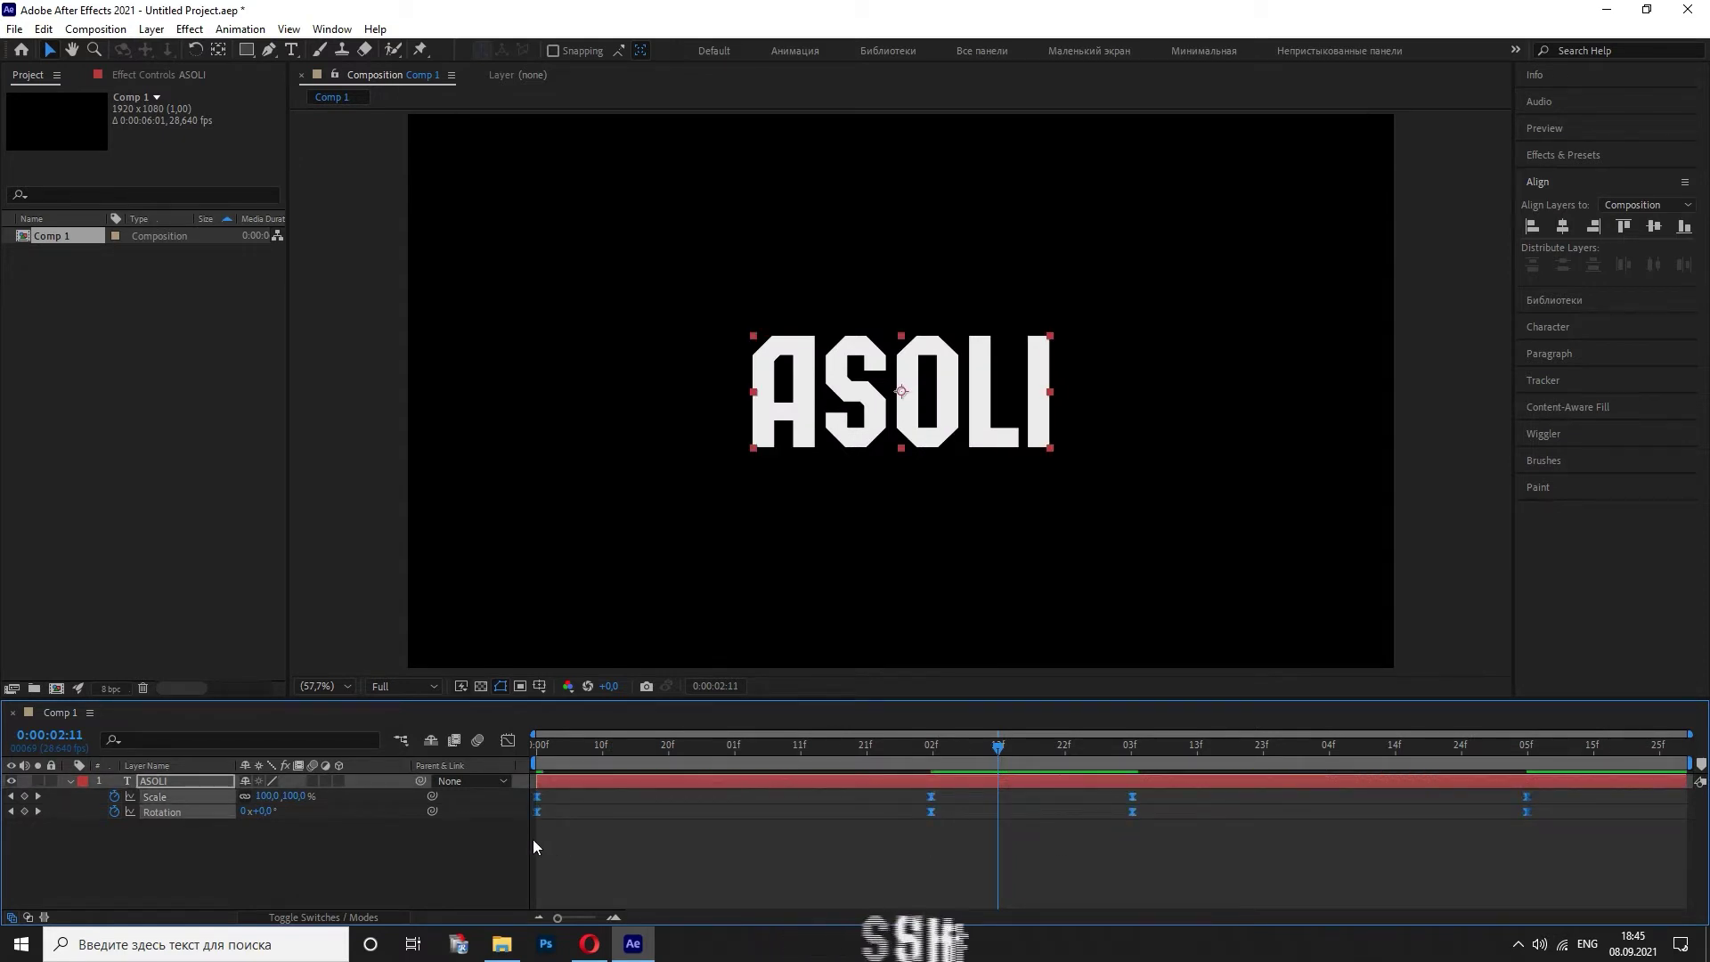
pyautogui.click(535, 846)
# - In the Scale value graph, lengthen the incoming handle of the 2-second keyframe and the outgoing handle of the 0:00:03:03 keyframe
pyautogui.click(154, 796)
pyautogui.click(508, 741)
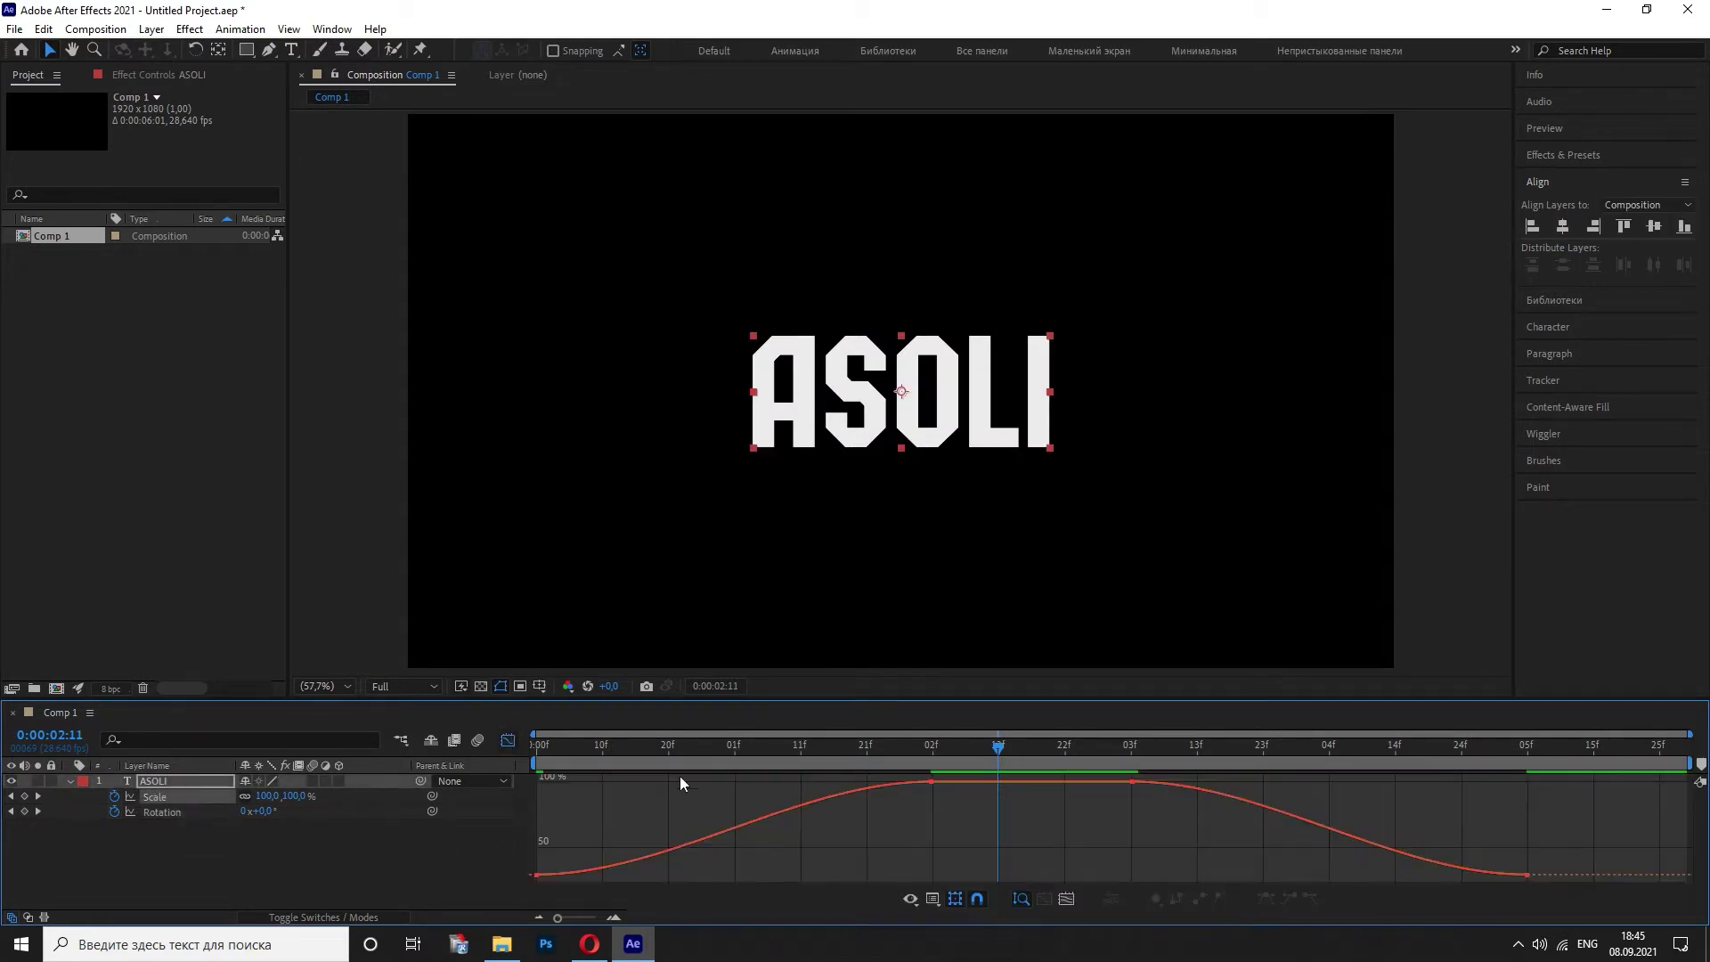
pyautogui.click(931, 782)
pyautogui.moveTo(799, 783); pyautogui.dragTo(602, 783)
pyautogui.click(1121, 808)
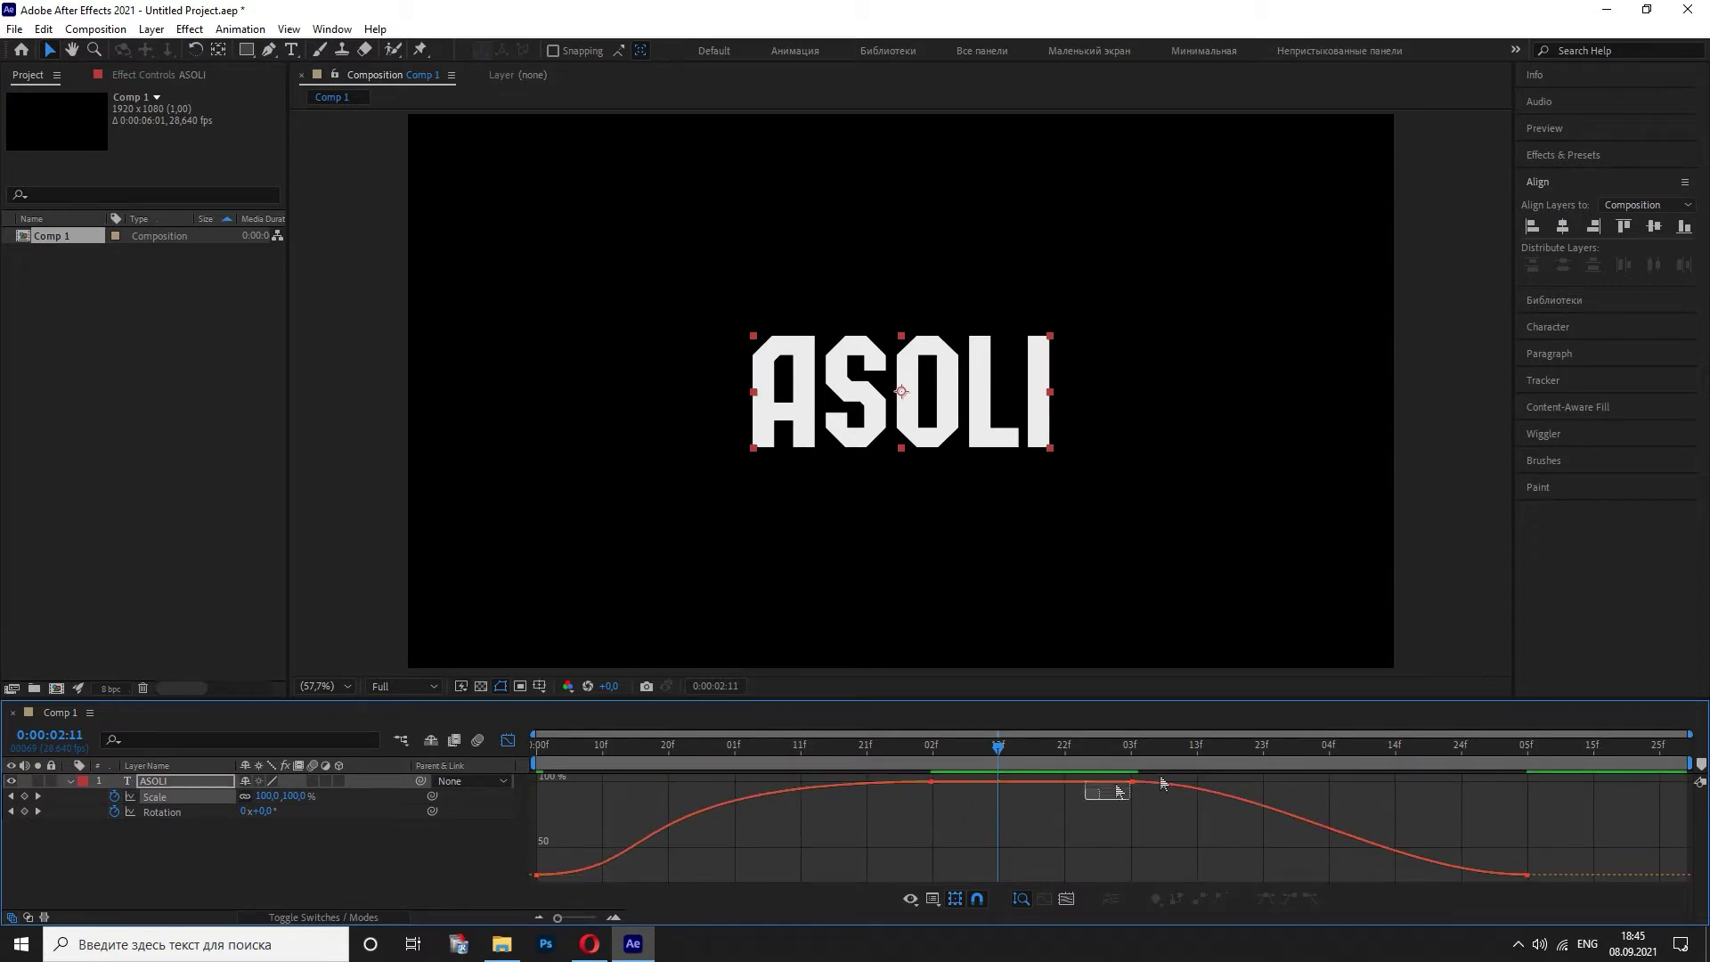
pyautogui.doubleClick(1203, 797)
pyautogui.moveTo(1262, 784); pyautogui.dragTo(1393, 784)
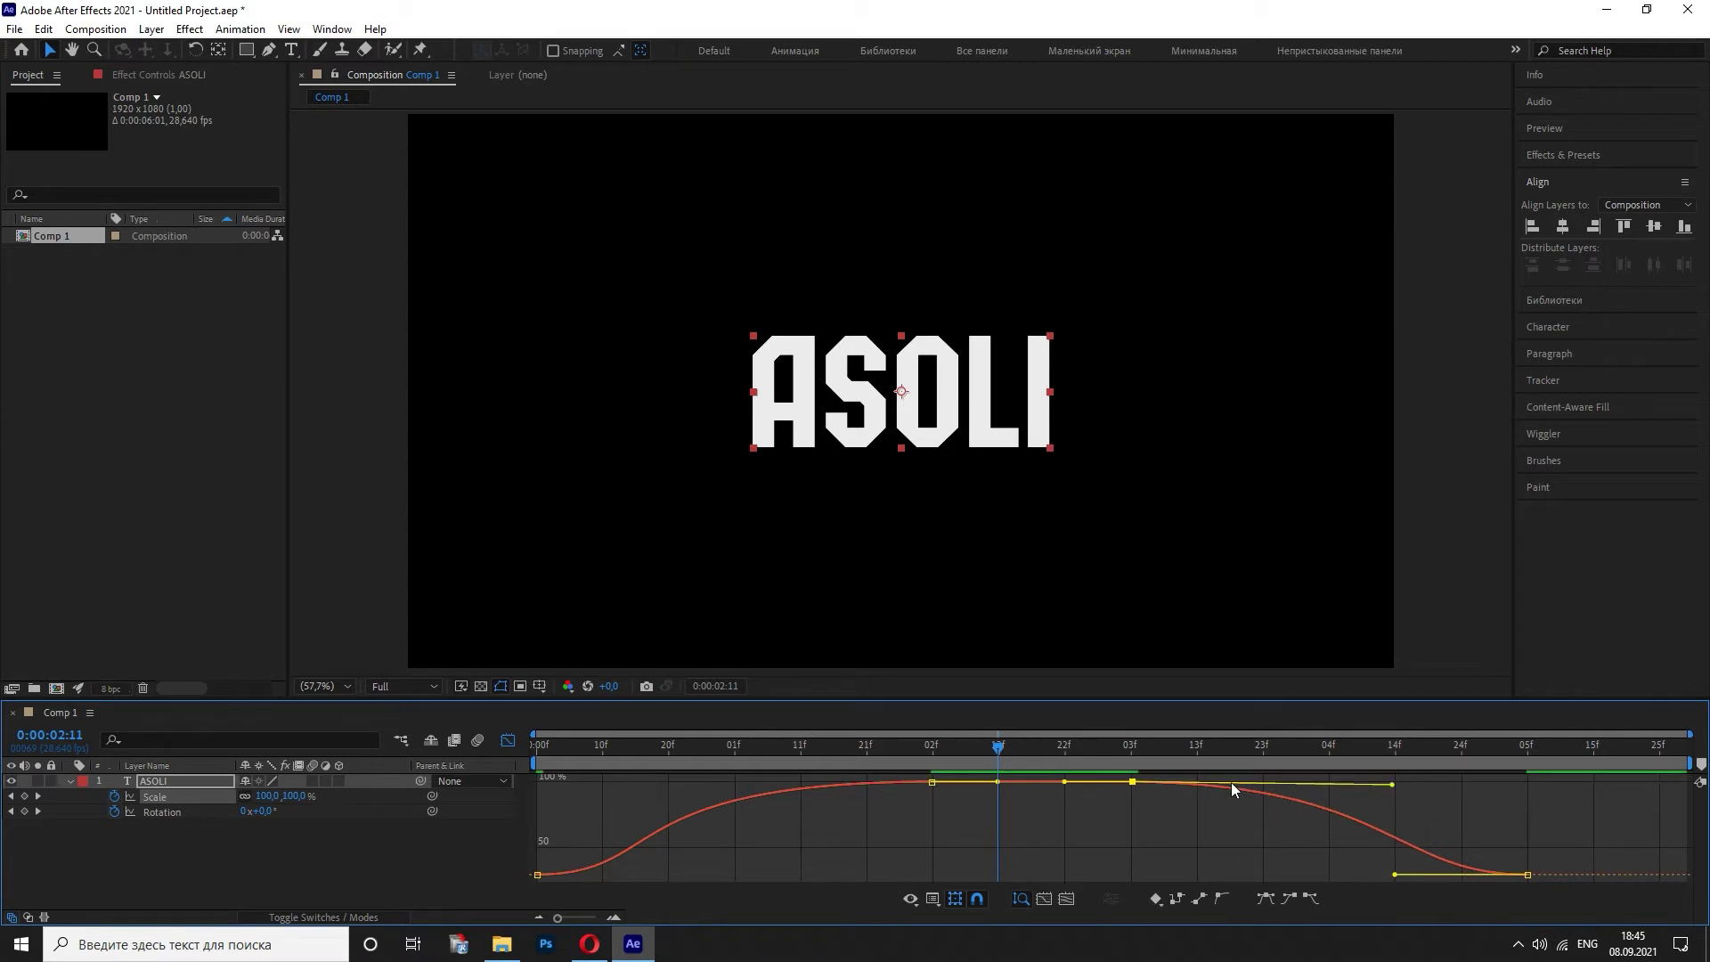
# - In the Rotation graph, lengthen the first keyframe's outgoing handle and the last keyframe's incoming handle, and preview the motion
pyautogui.click(198, 813)
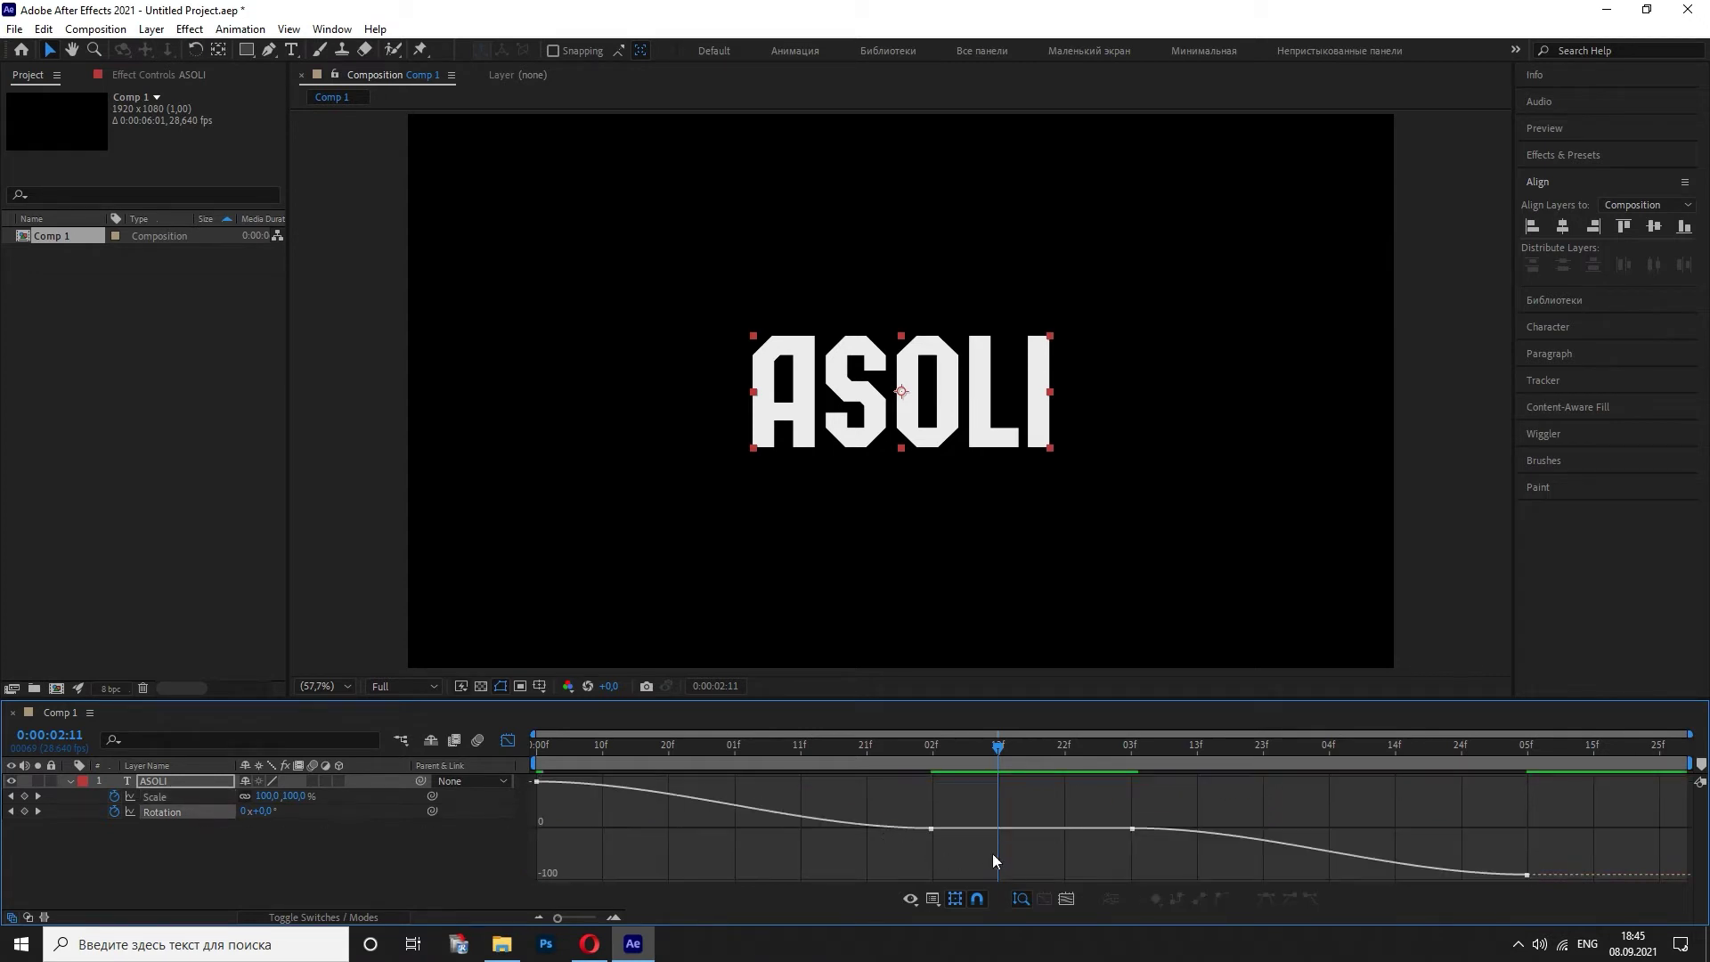
pyautogui.doubleClick(799, 831)
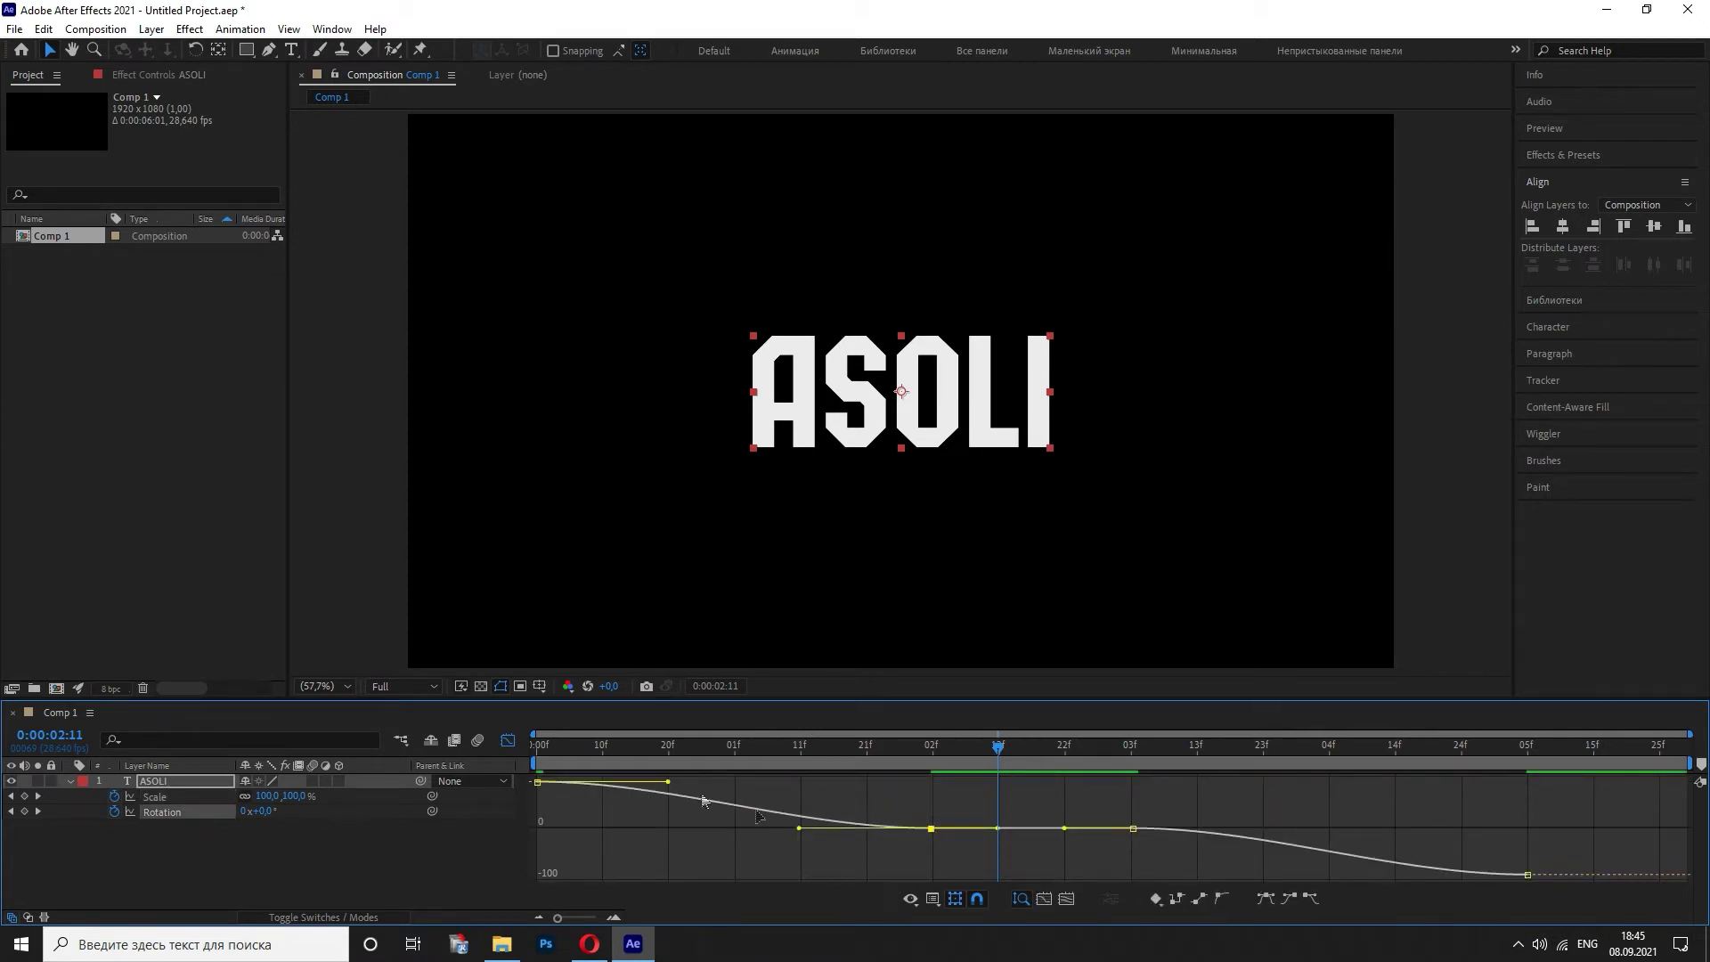
pyautogui.moveTo(670, 782); pyautogui.dragTo(871, 782)
pyautogui.click(1527, 875)
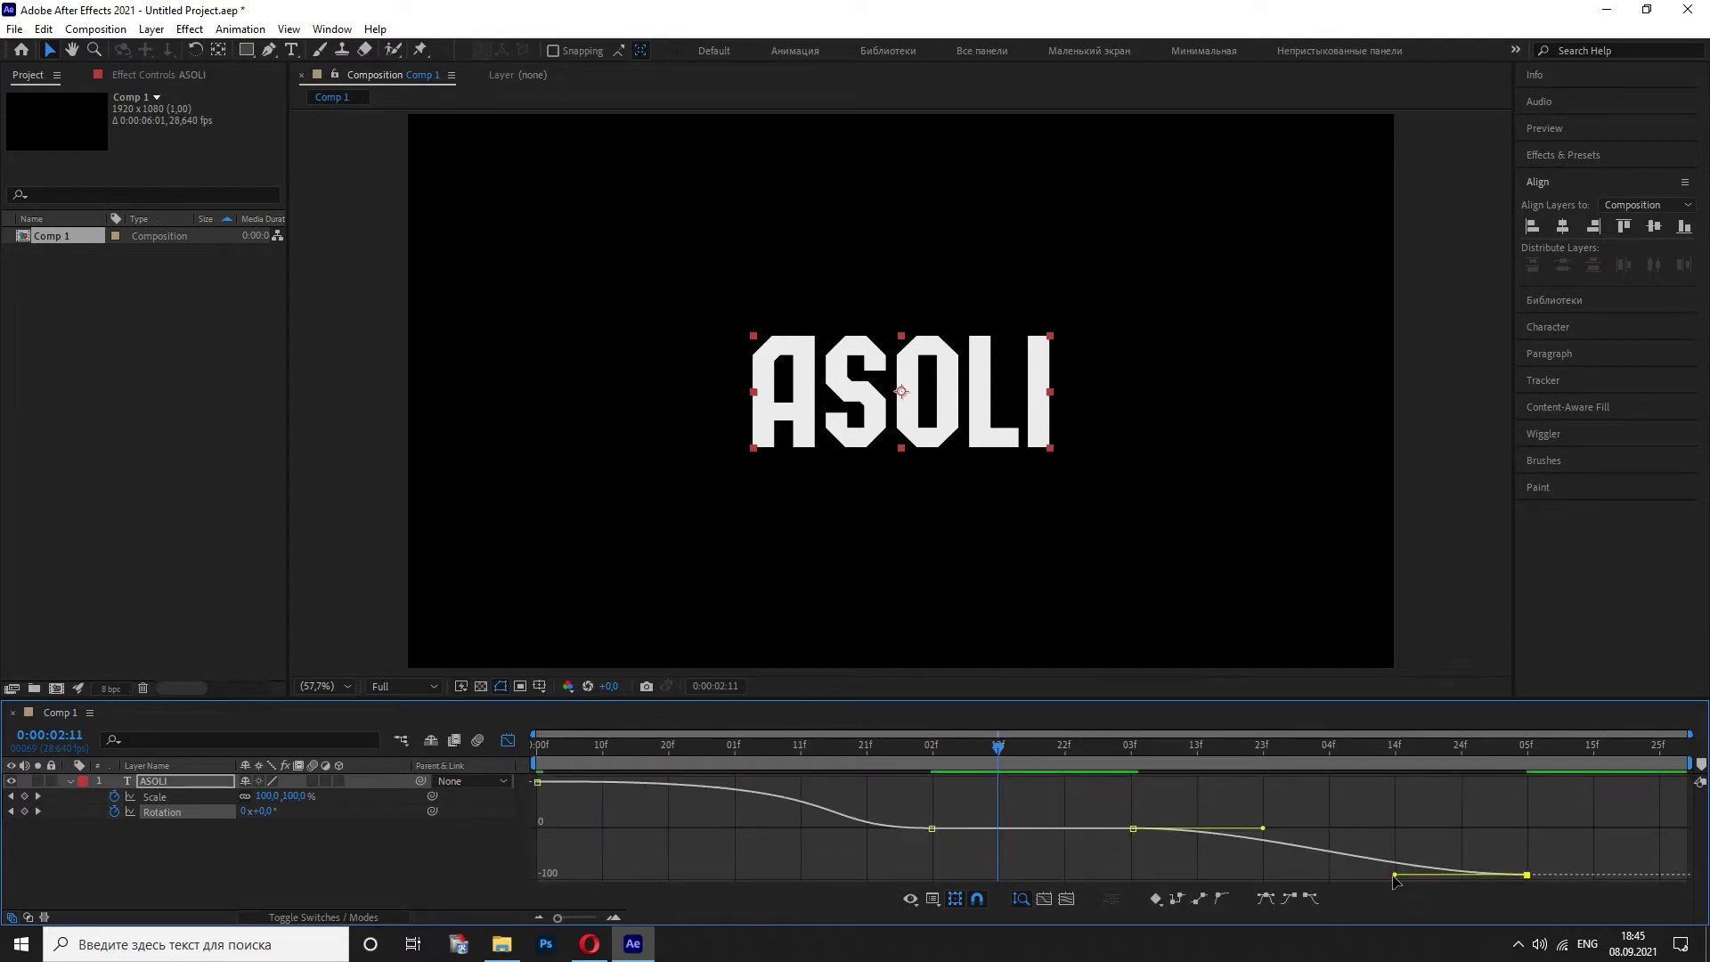
pyautogui.moveTo(1394, 876); pyautogui.dragTo(1243, 875)
pyautogui.press('space')
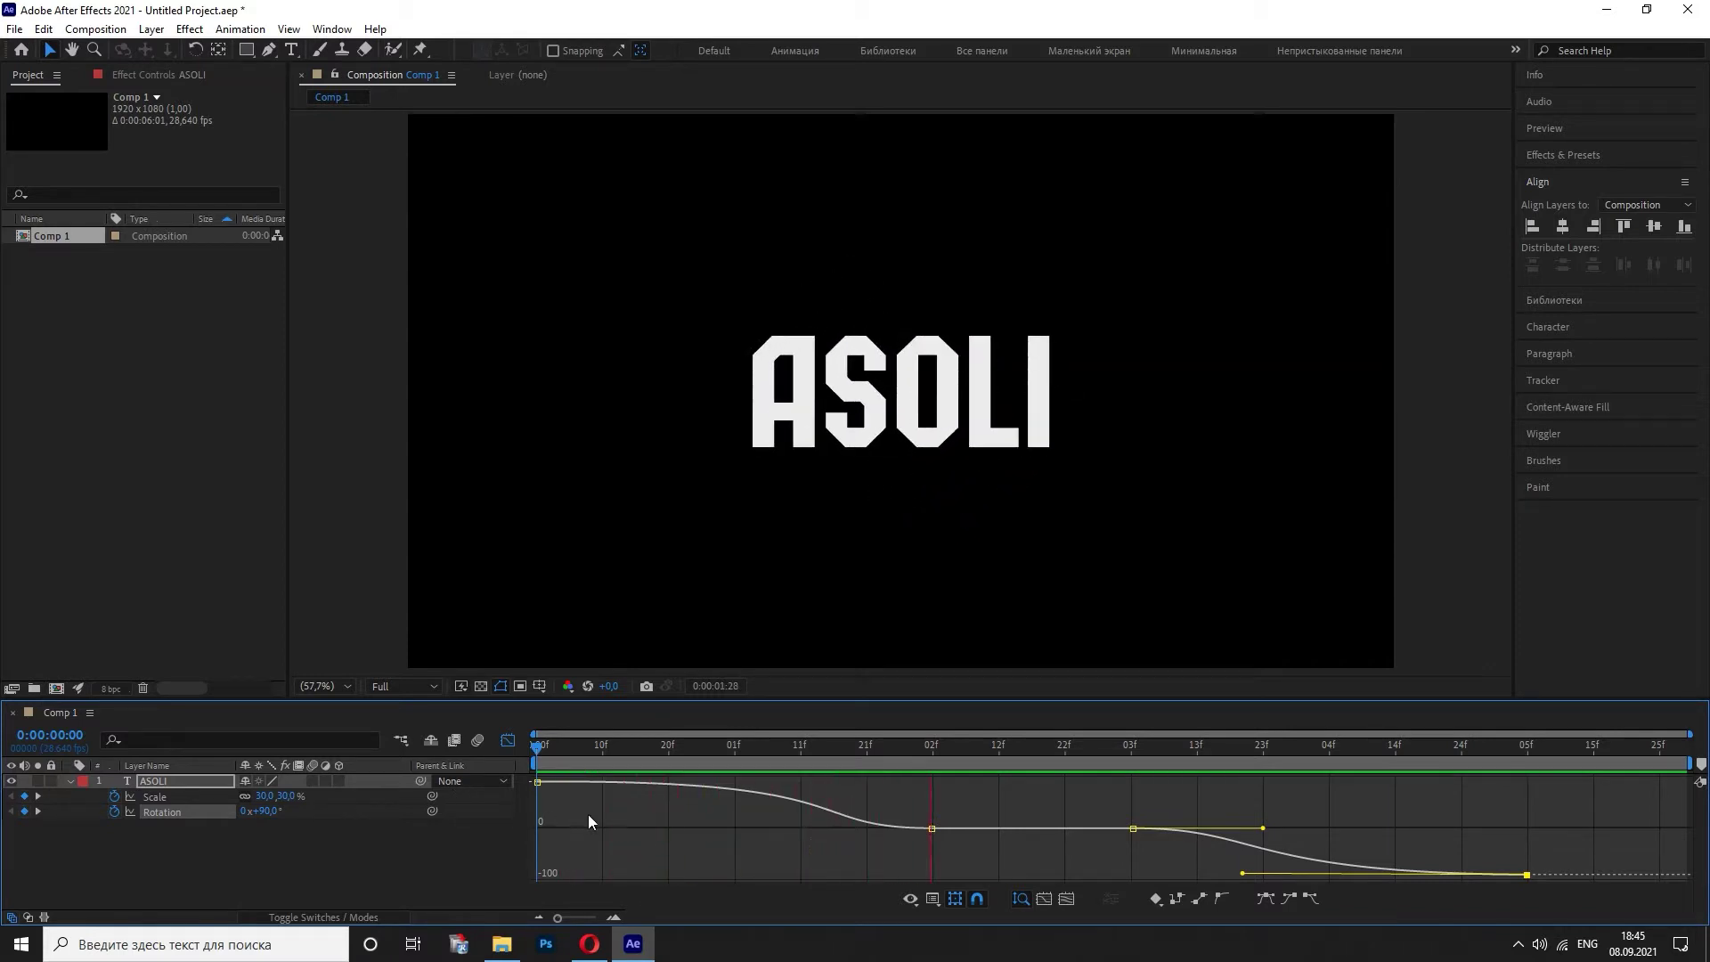
pyautogui.press('space')
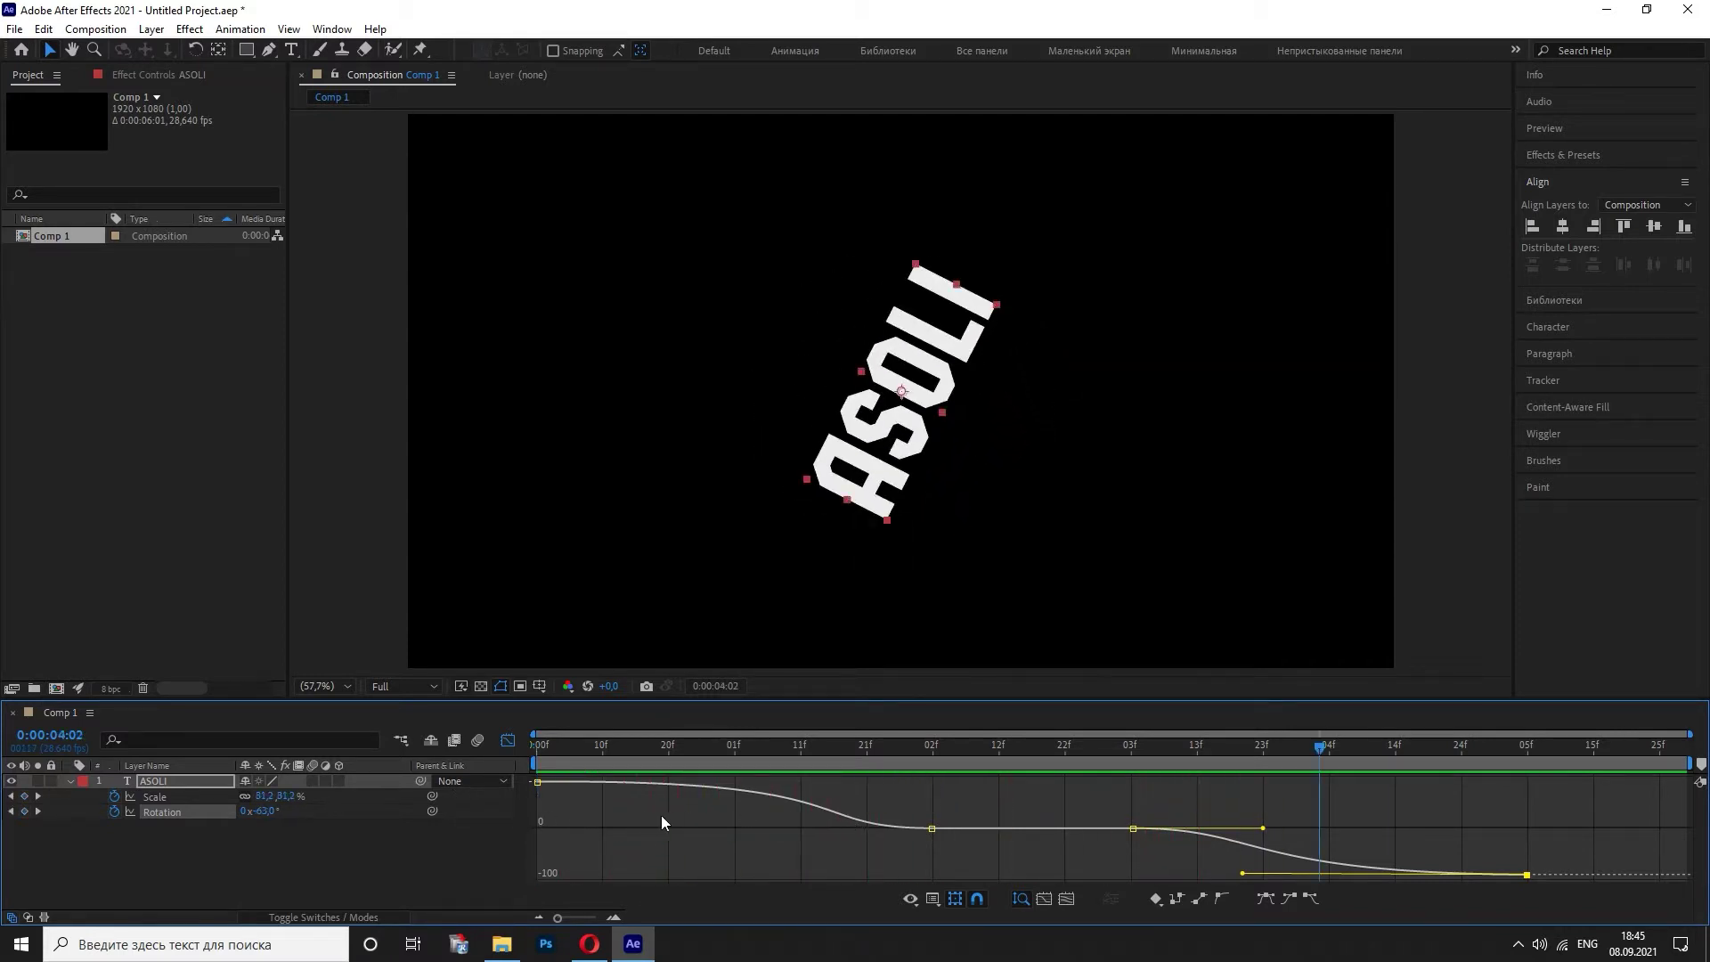
# - Shorten the first Rotation keyframe's outgoing handle, close the Graph Editor, and preview the animation
pyautogui.click(537, 783)
pyautogui.moveTo(870, 782); pyautogui.dragTo(800, 783)
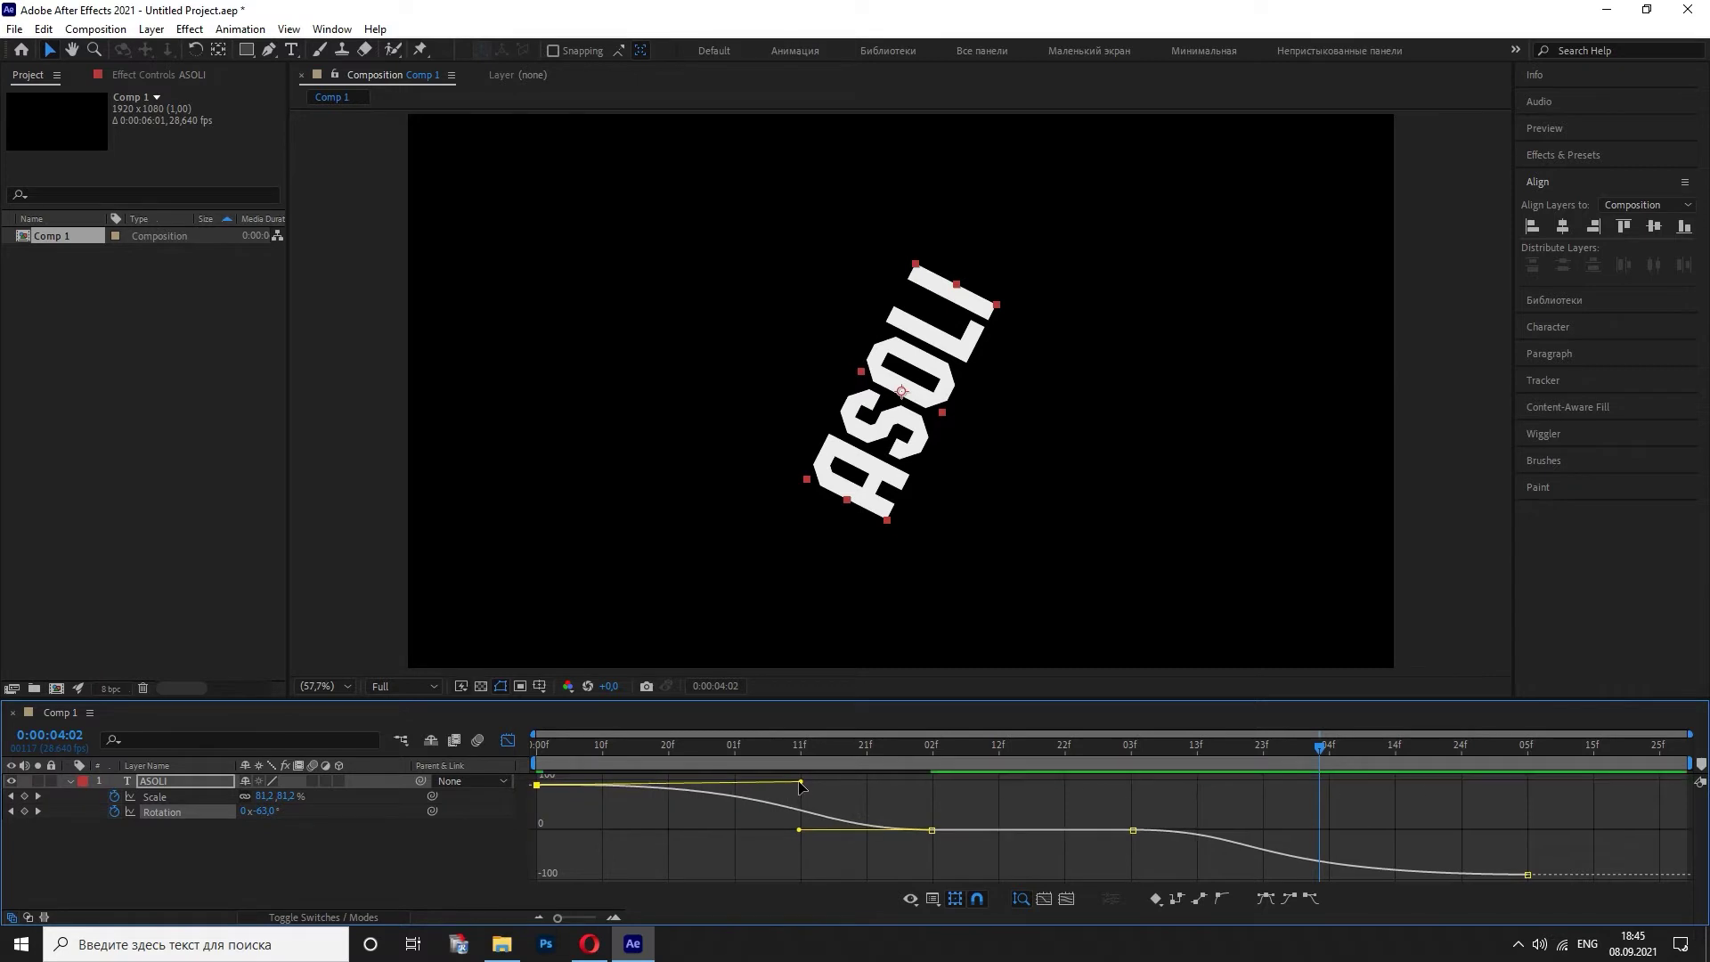
pyautogui.click(508, 741)
pyautogui.moveTo(650, 746); pyautogui.dragTo(603, 745)
pyautogui.press('space')
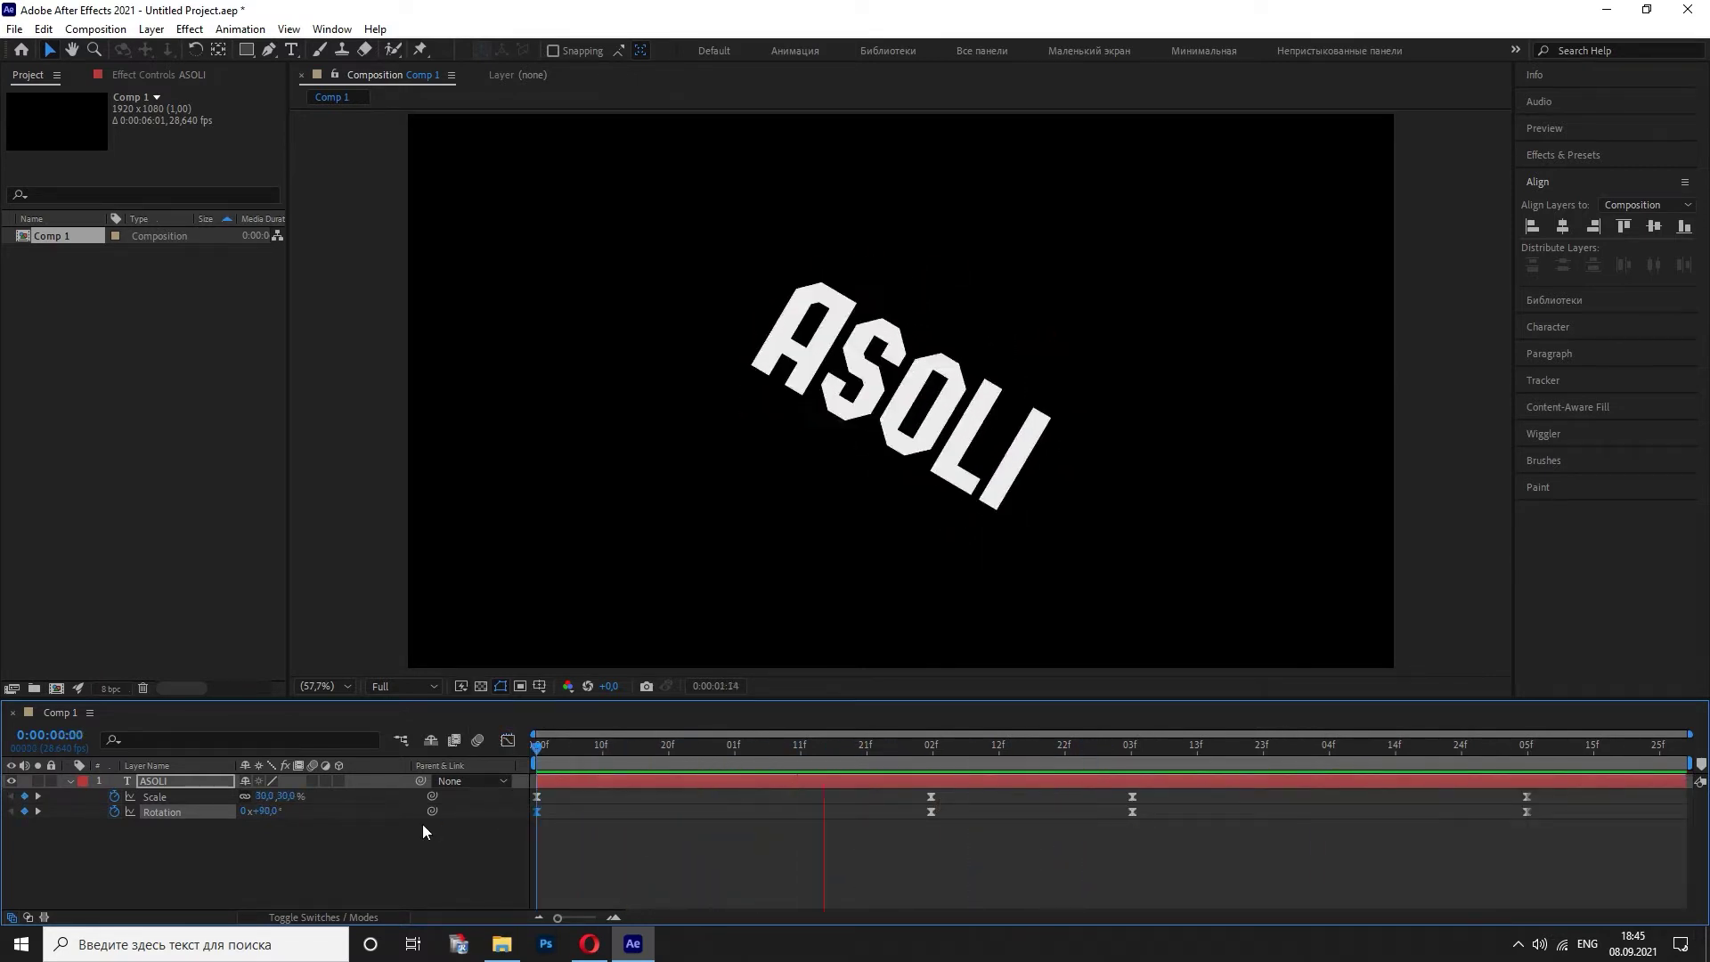
pyautogui.click(1105, 750)
pyautogui.moveTo(1105, 747); pyautogui.dragTo(847, 804)
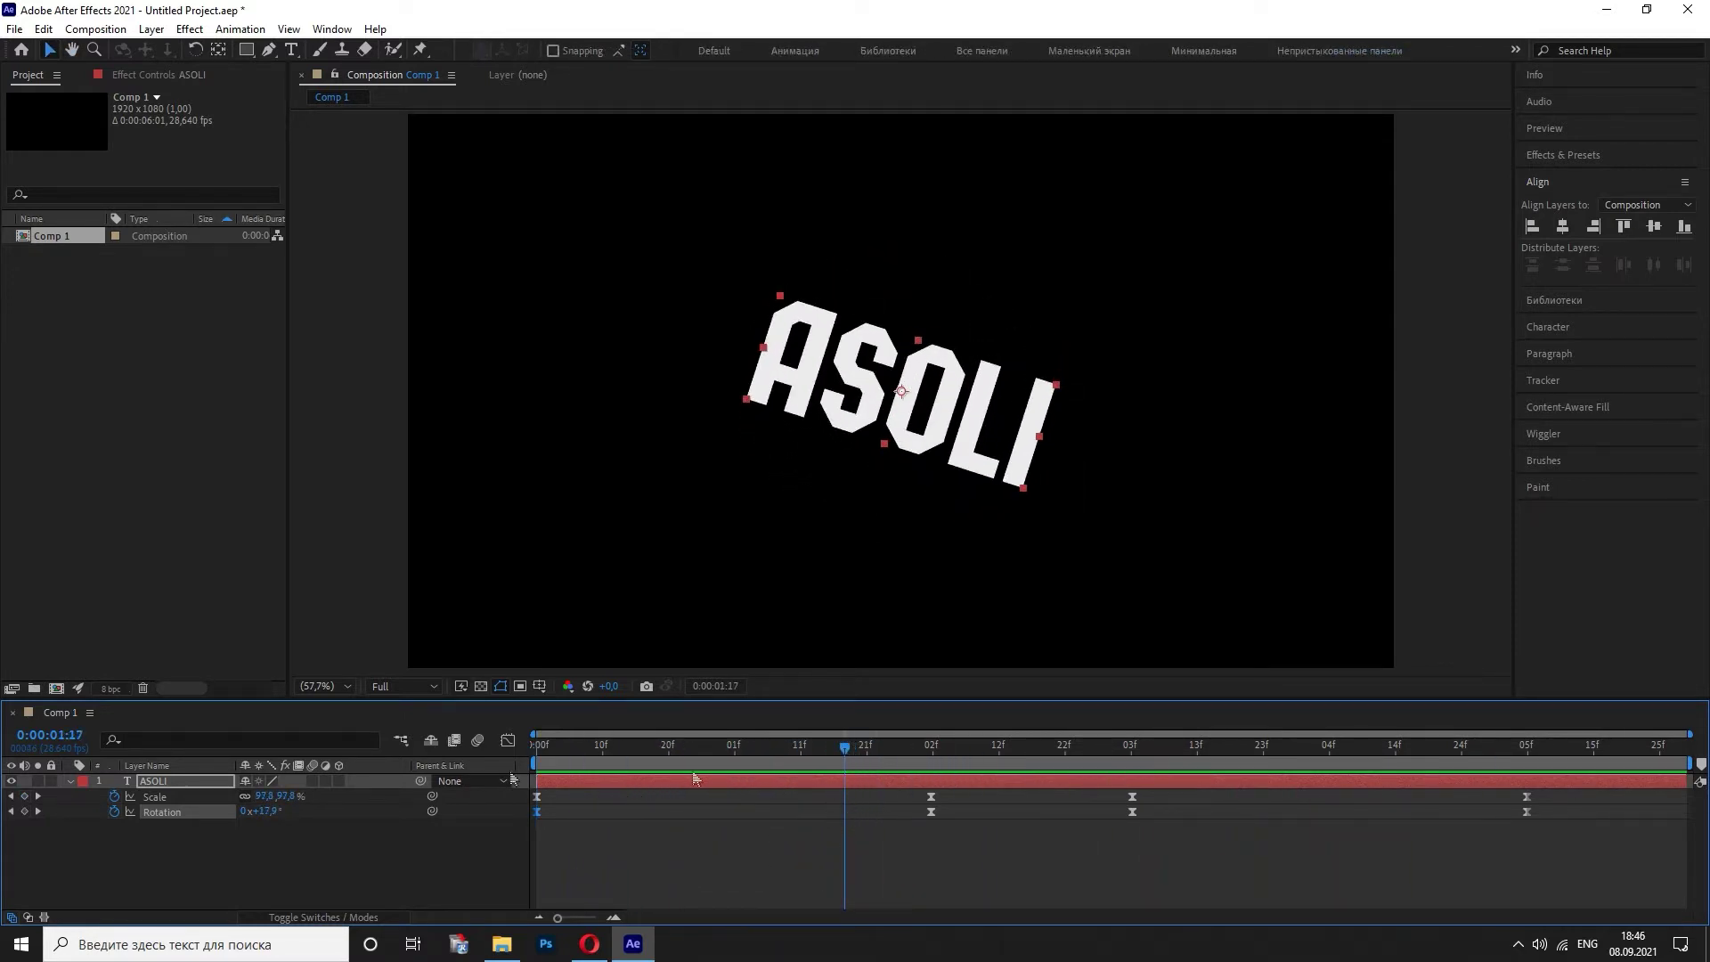
# - Expand the ASOLI layer's properties and reduce the list to its keyframed ones
pyautogui.click(70, 781)
pyautogui.click(70, 782)
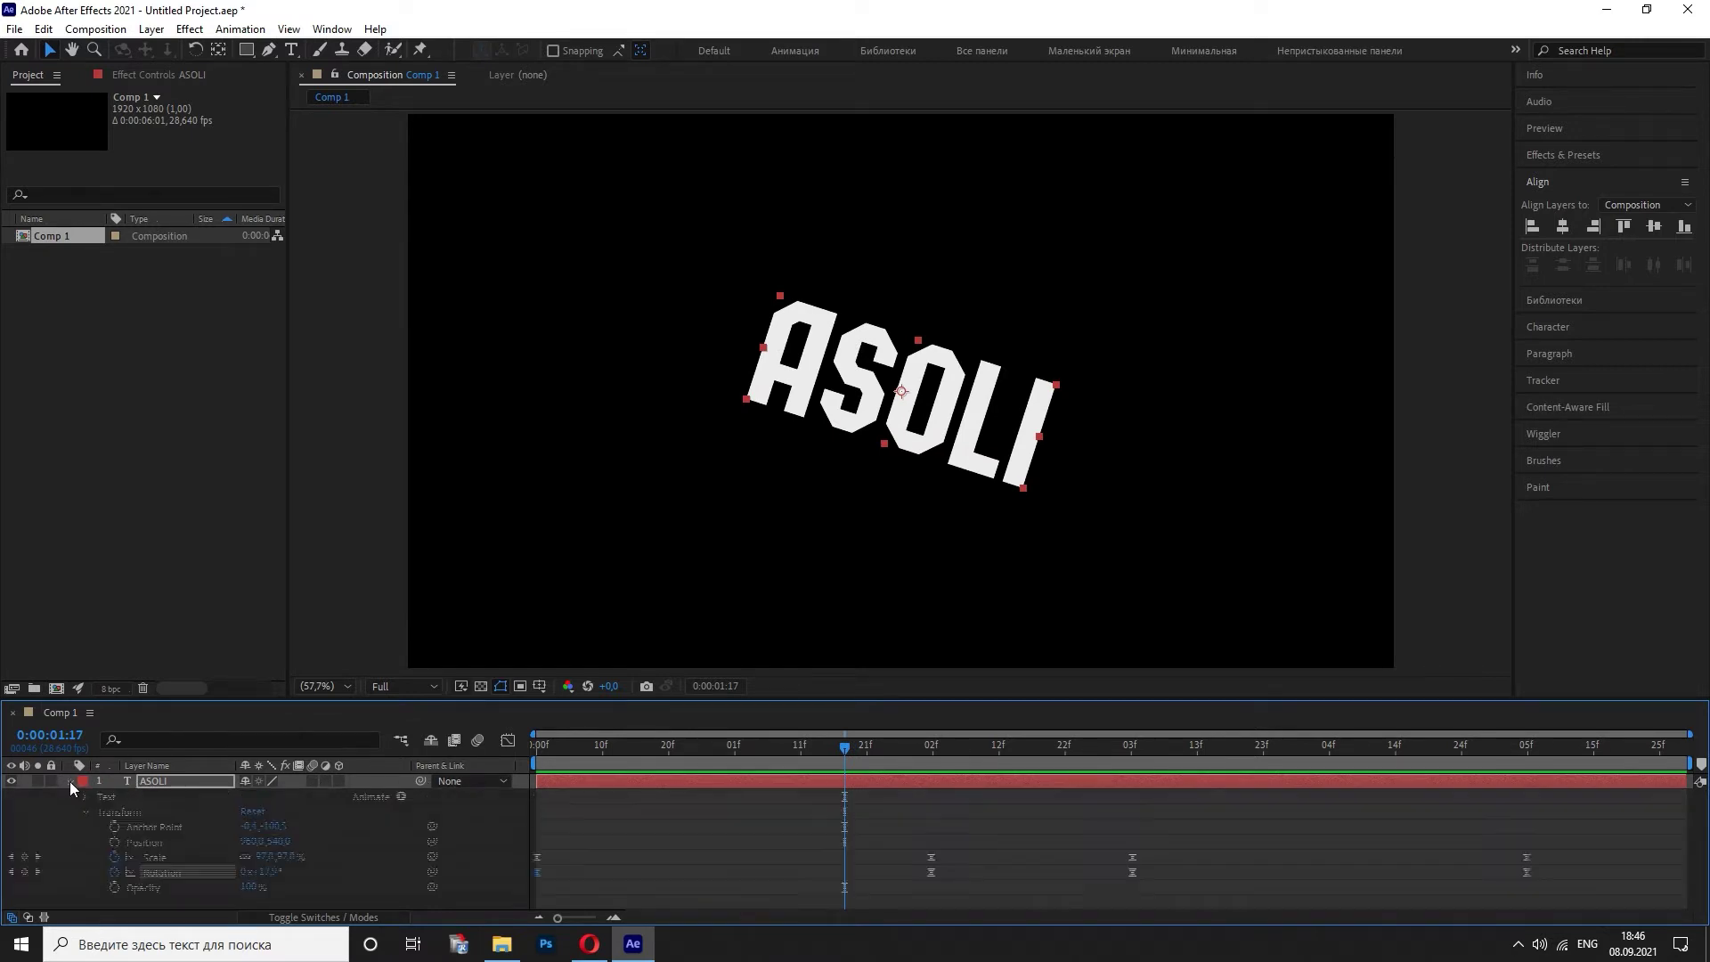
pyautogui.click(175, 798)
pyautogui.press('u')
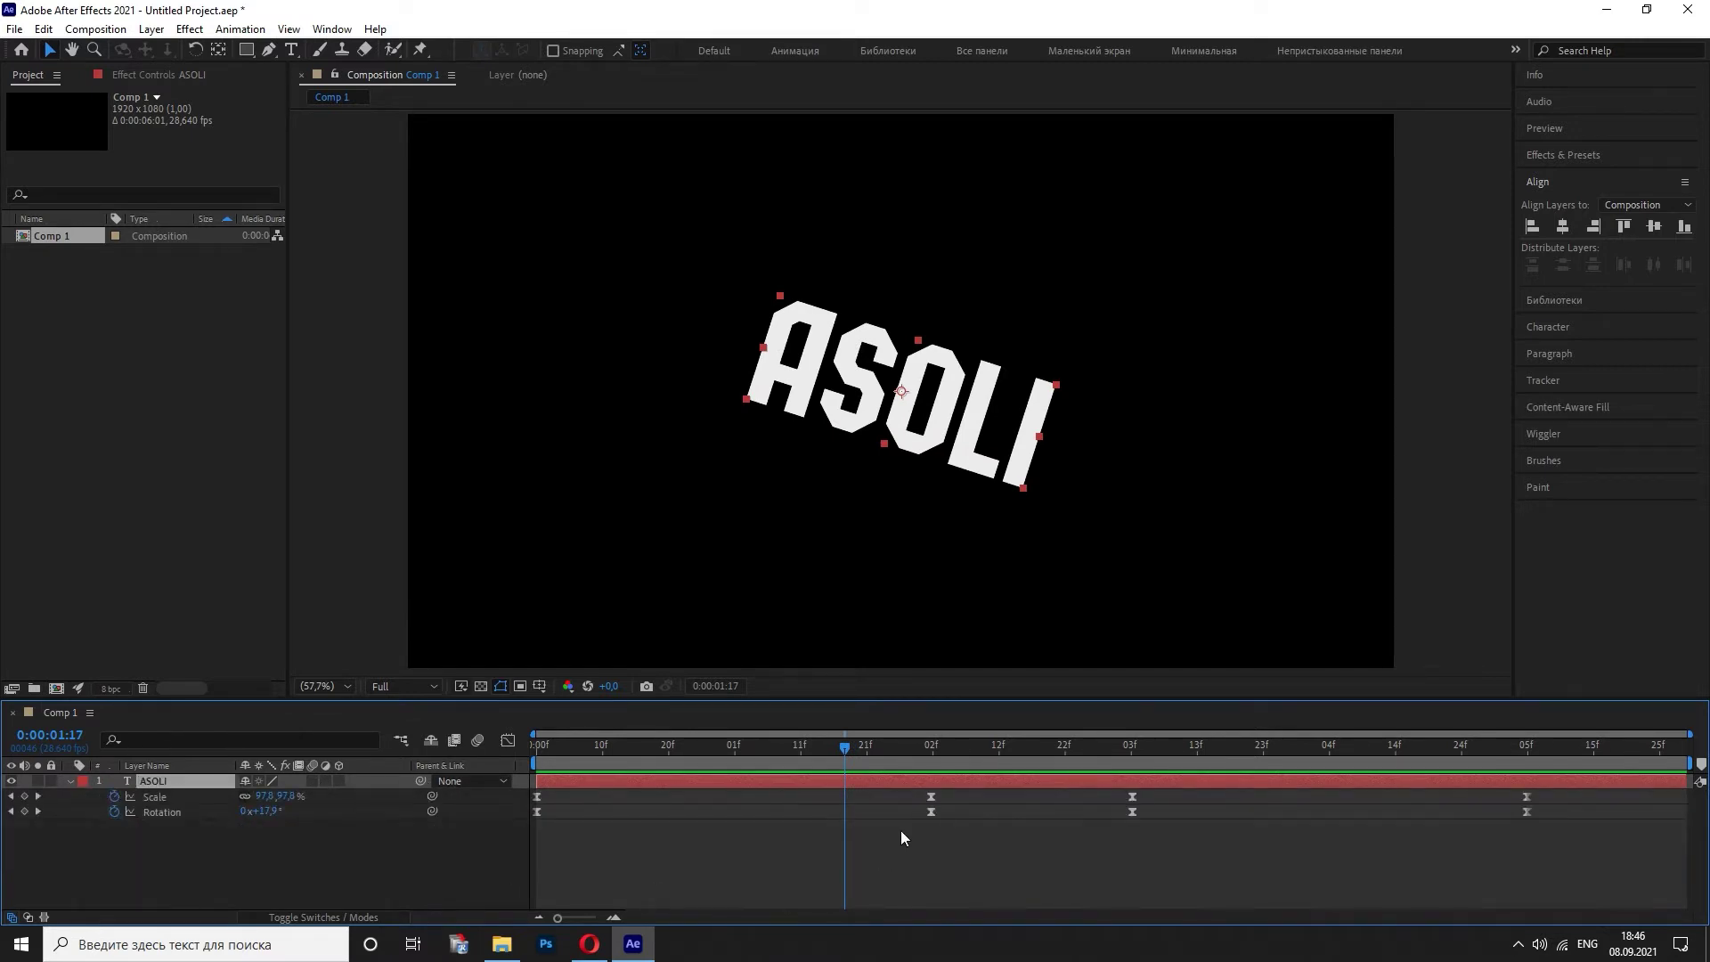
# - Offset the Rotation keyframes from the Scale ones: move the second about 5 frames earlier and the first, third and fourth about 4–5 frames later
pyautogui.moveTo(932, 812); pyautogui.dragTo(899, 810)
pyautogui.moveTo(1133, 811); pyautogui.dragTo(1165, 812)
pyautogui.moveTo(1528, 812); pyautogui.dragTo(1554, 817)
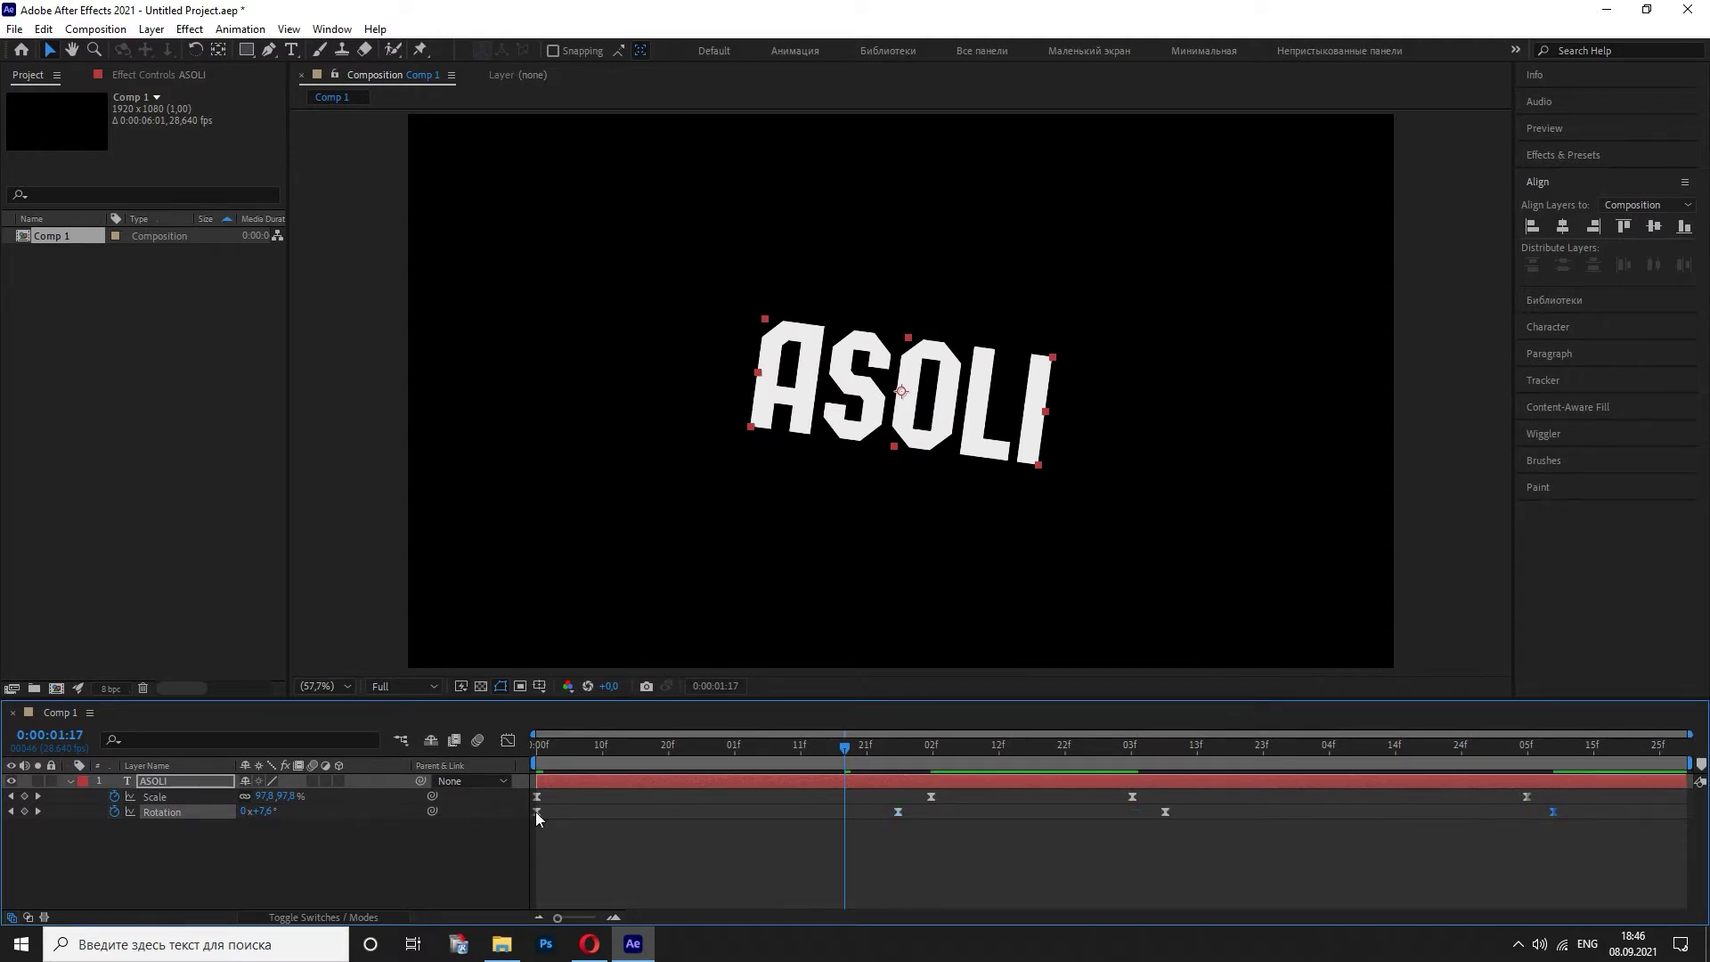
pyautogui.moveTo(537, 812); pyautogui.dragTo(570, 810)
# - Return to the composition's start, collapse the ASOLI layer and pre-compose it as ASOLI Comp 1, moving all attributes into the new composition
pyautogui.press('Home')
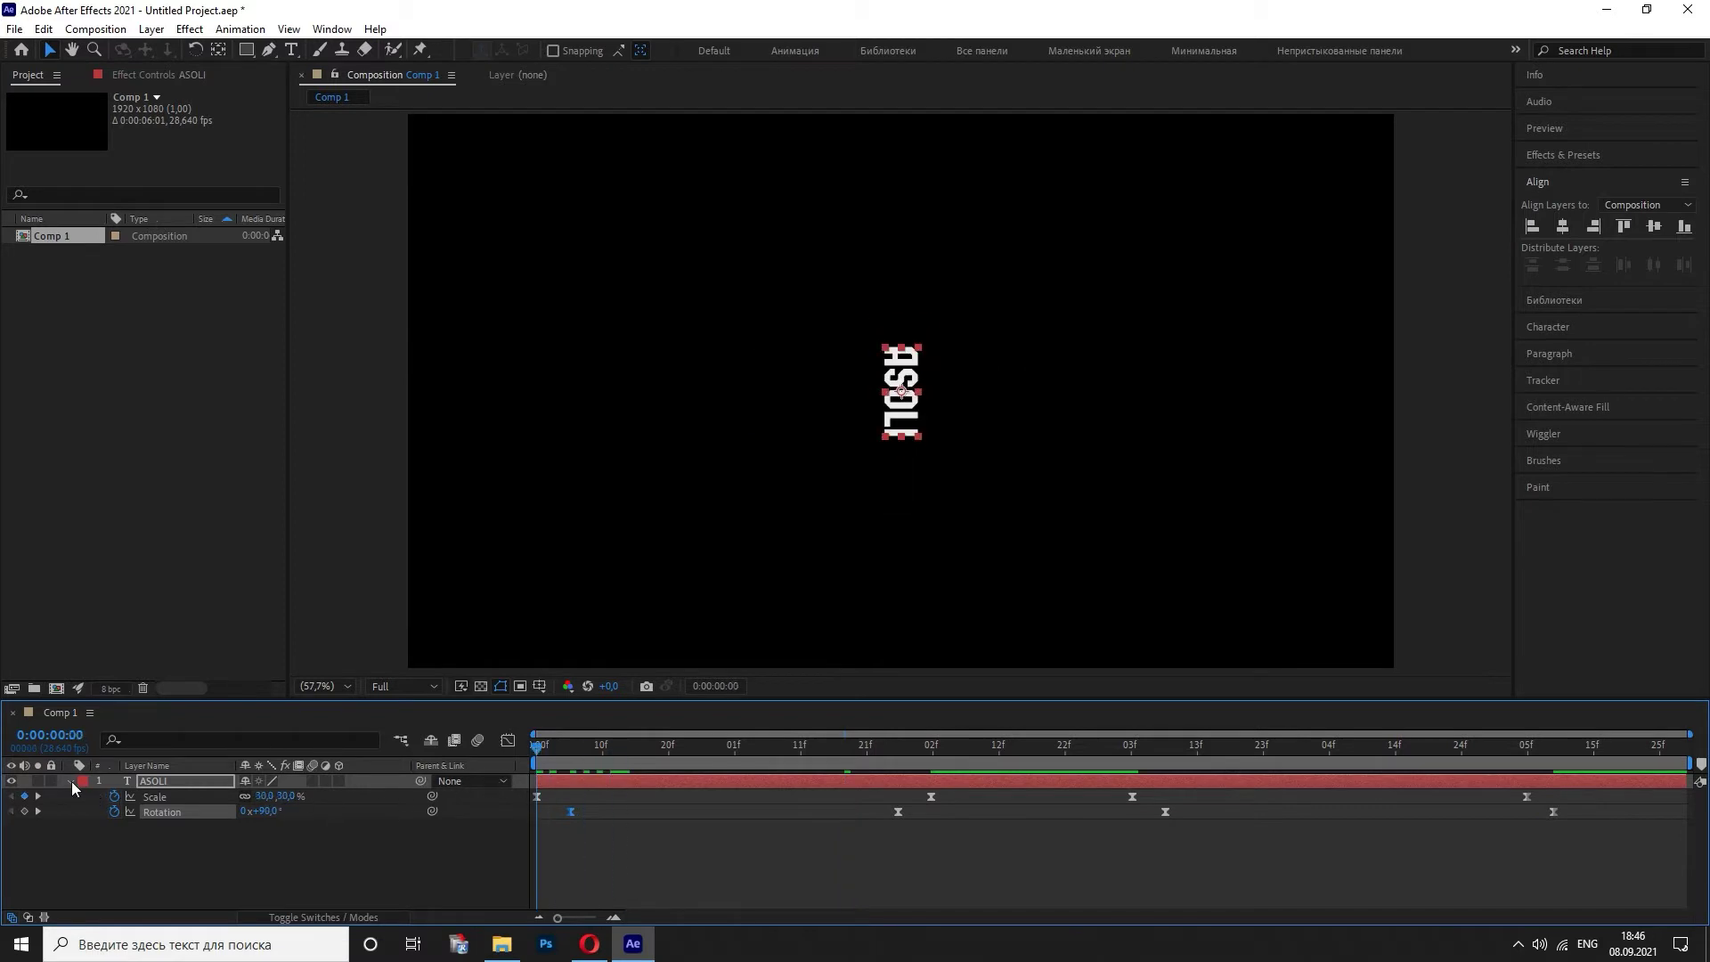
pyautogui.click(69, 782)
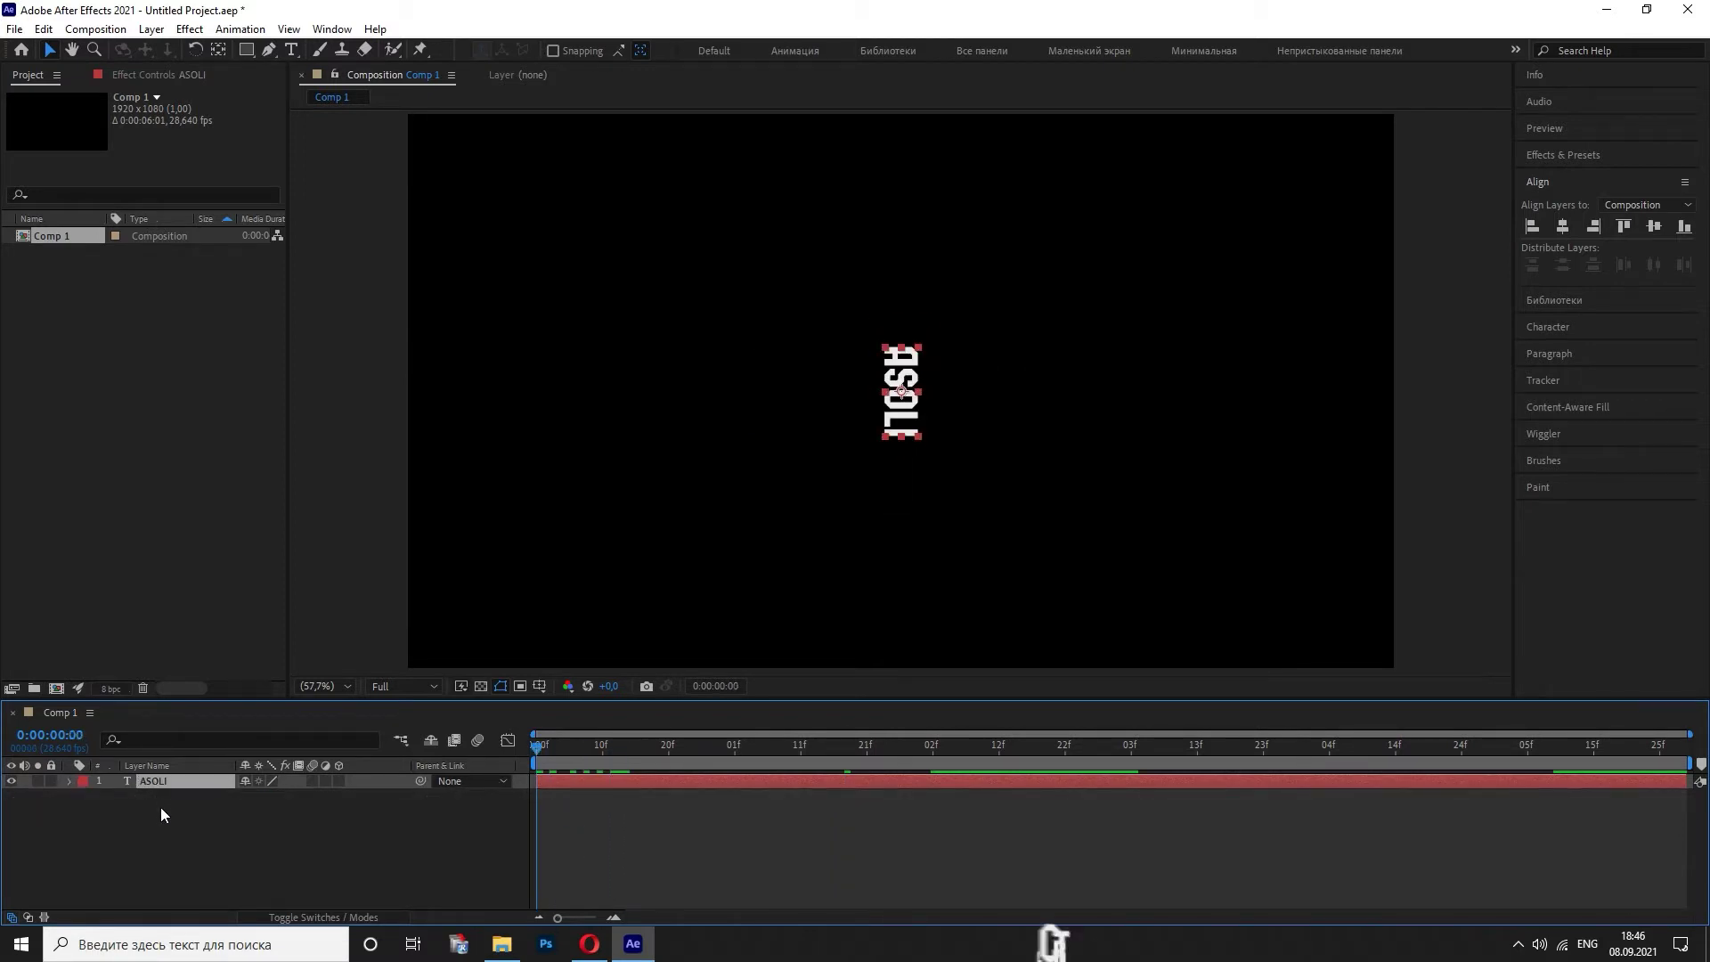
pyautogui.hotkey('ctrl', 'shift', 'c')
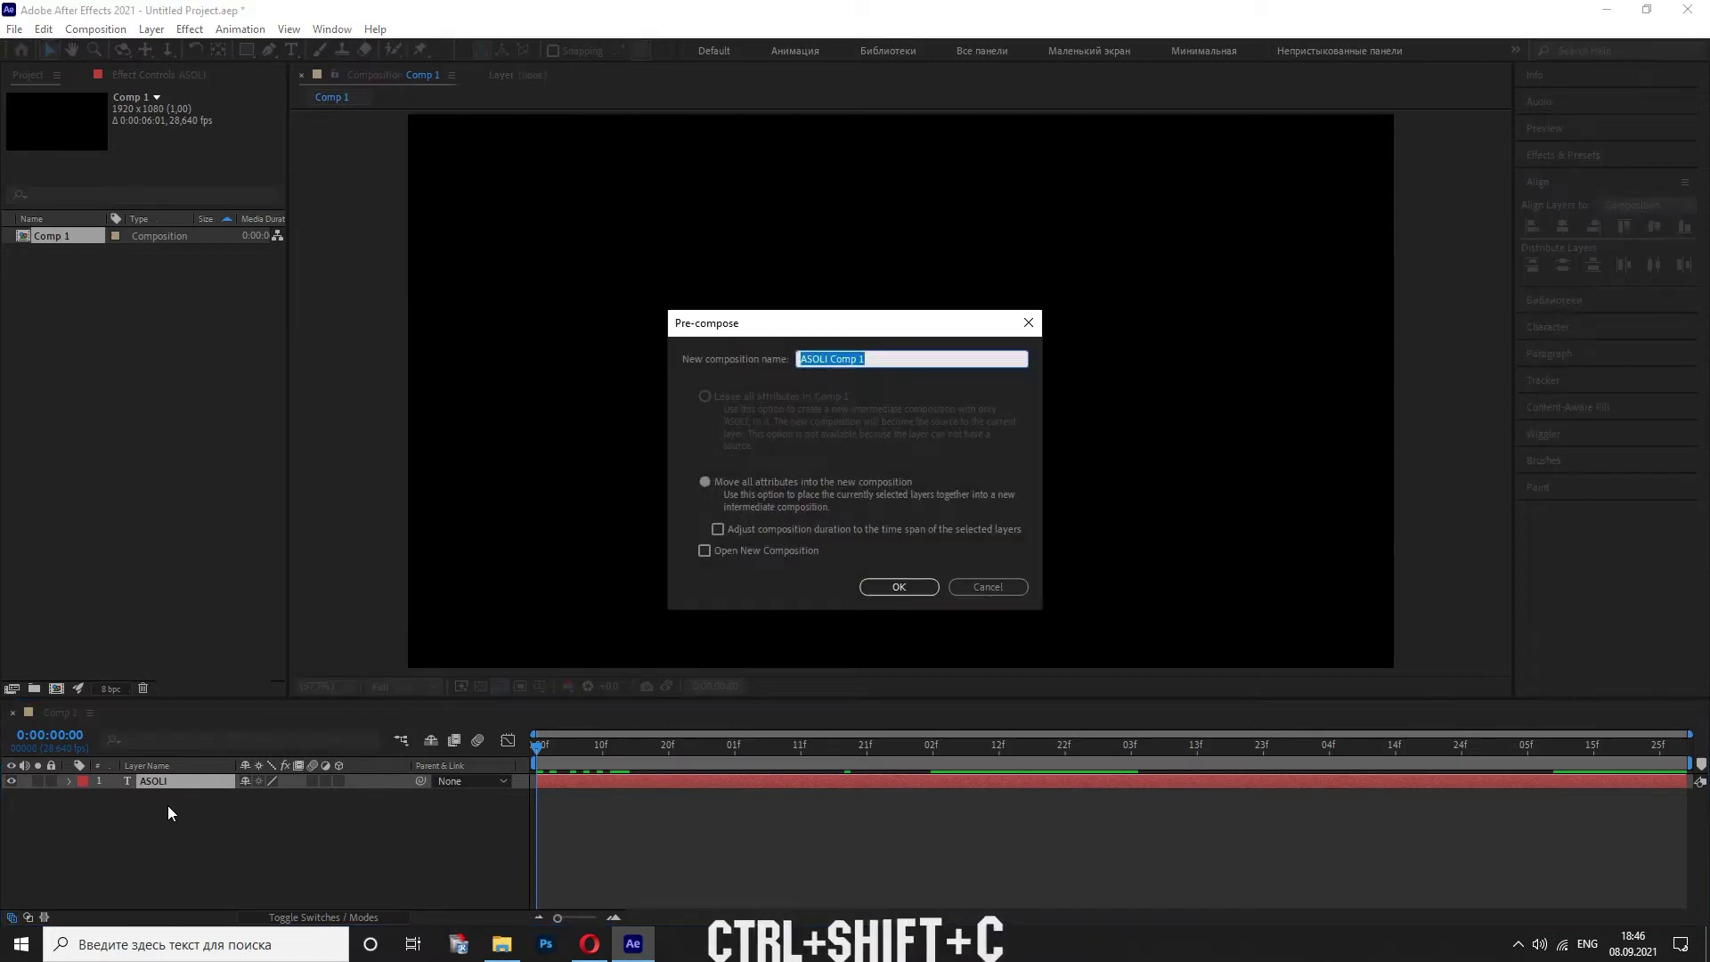
pyautogui.click(901, 587)
# - Find the Fill effect and apply it to the ASOLI Comp 1 layer
pyautogui.click(1617, 158)
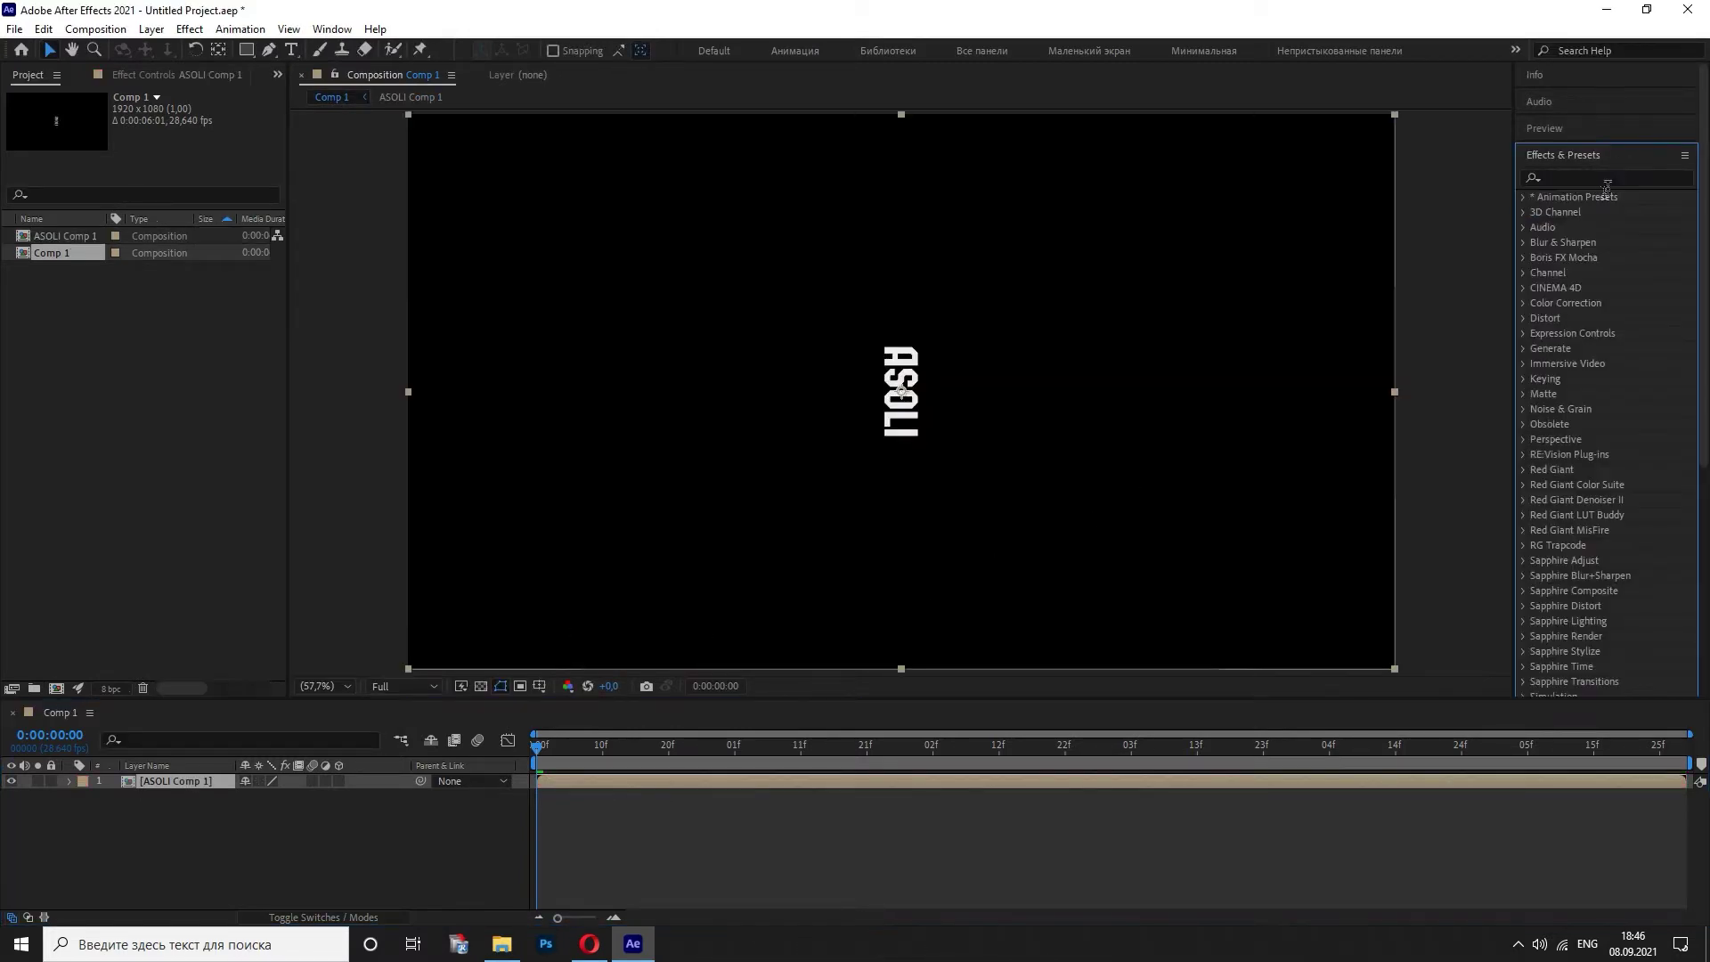
pyautogui.click(1601, 191)
pyautogui.write('fill')
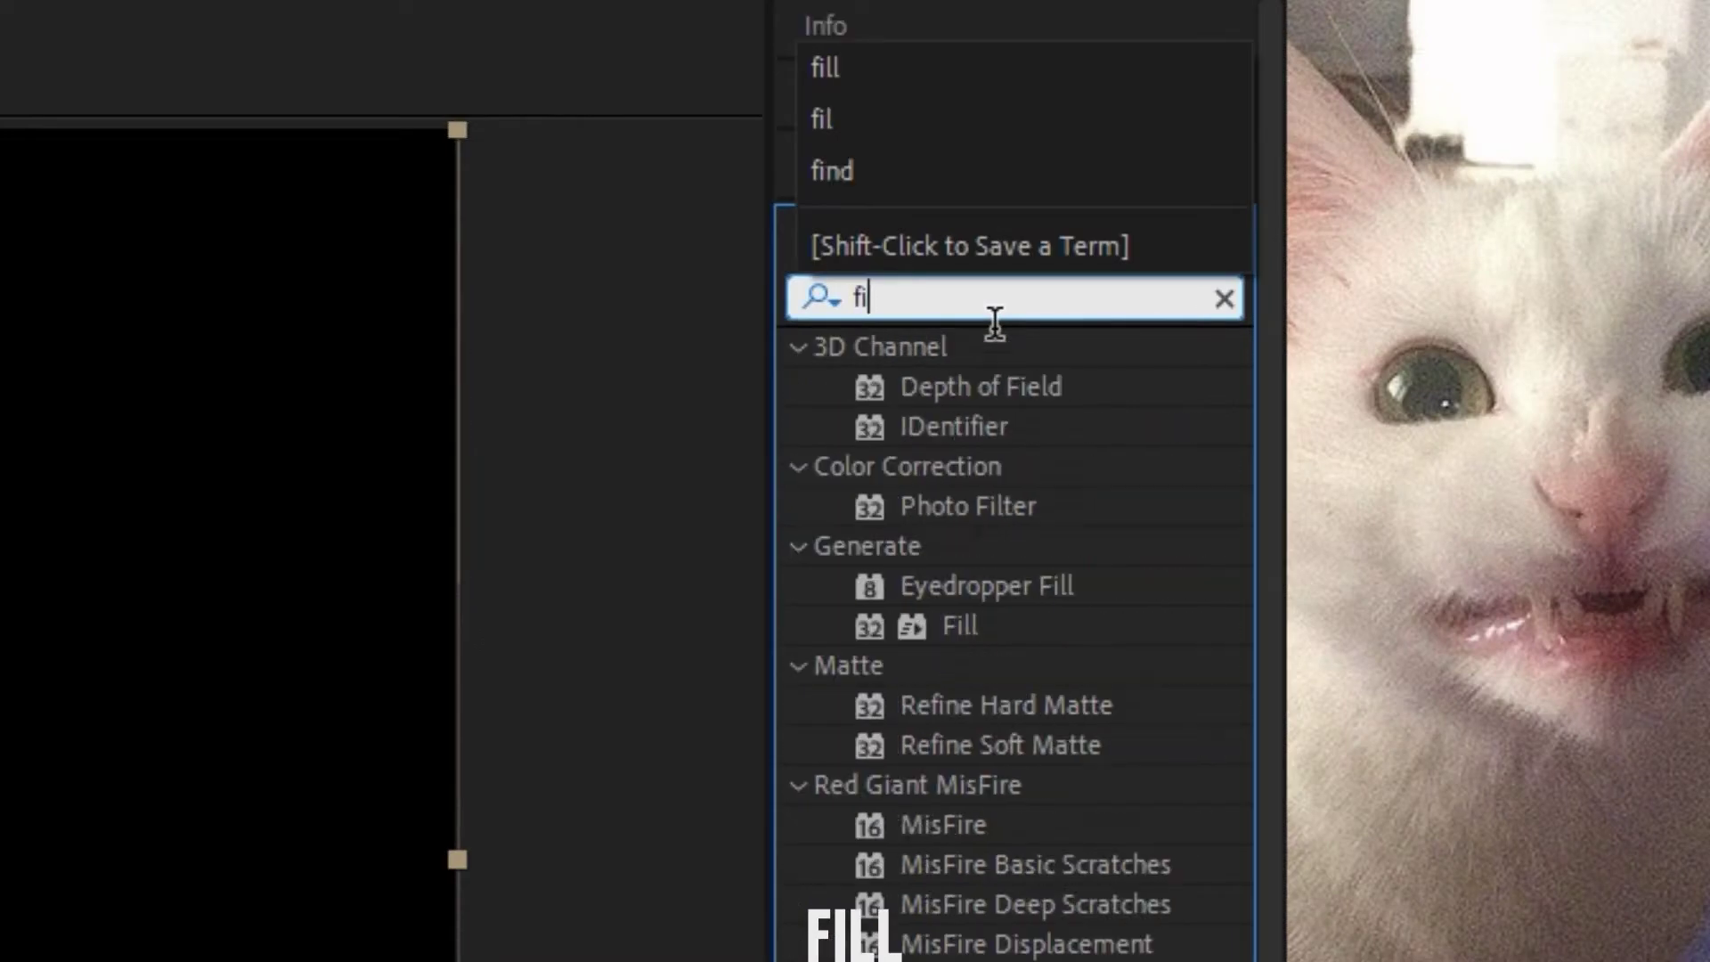
pyautogui.doubleClick(971, 429)
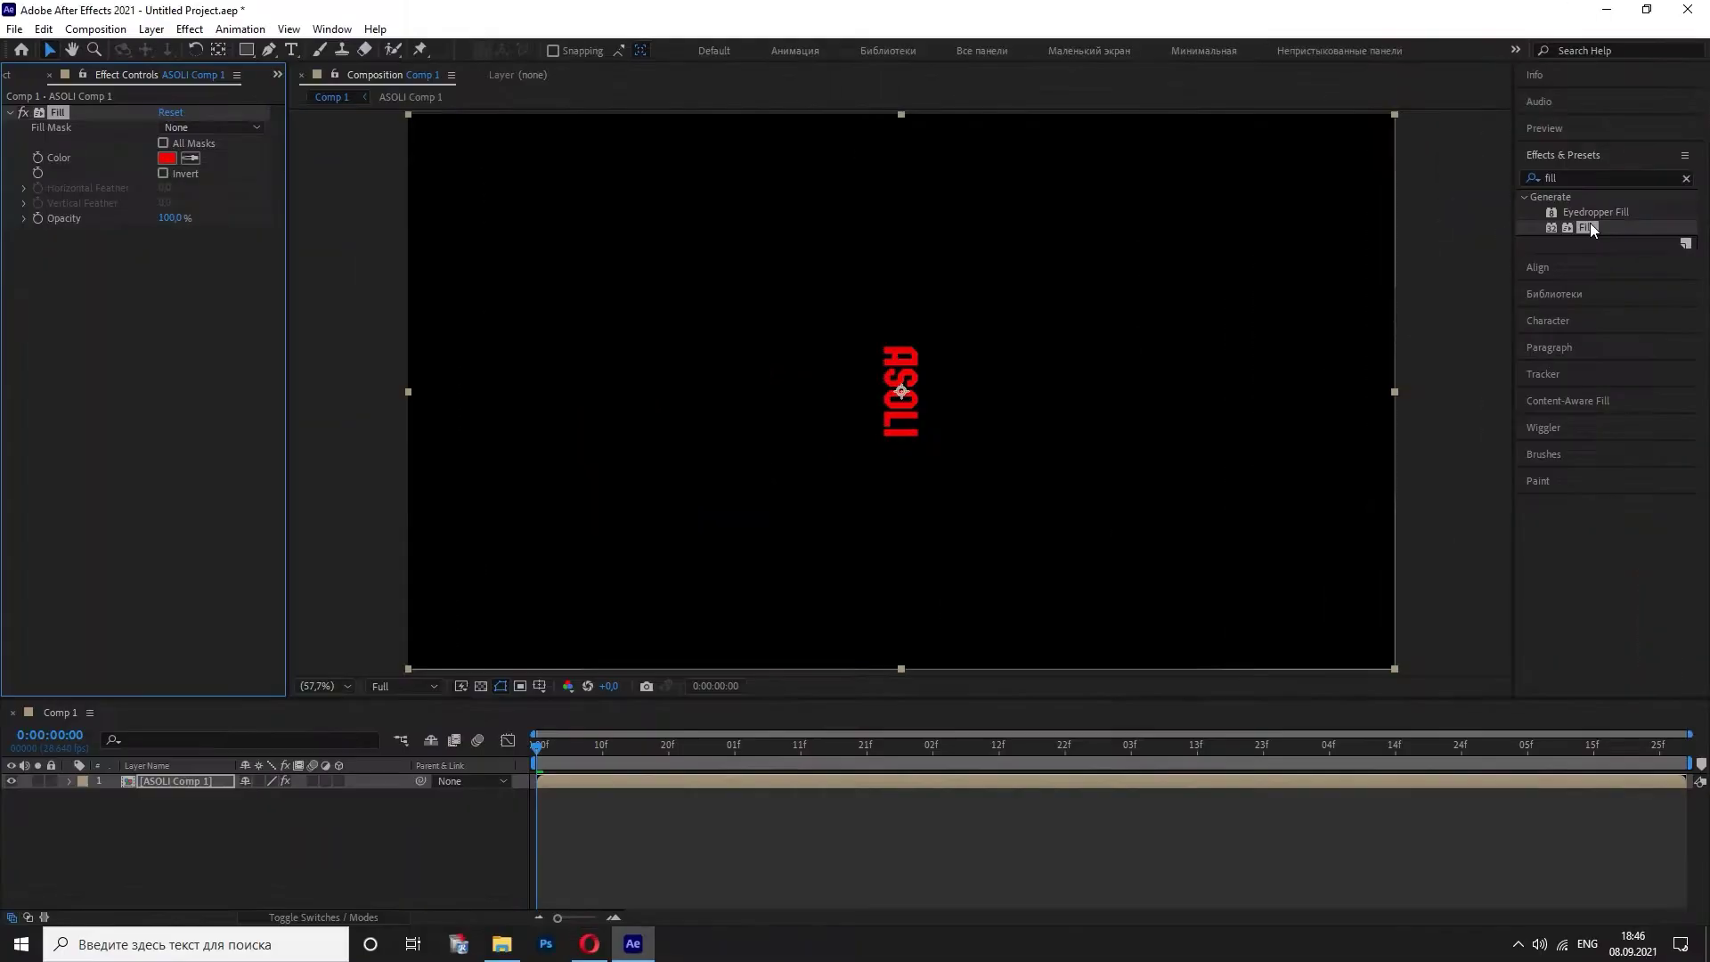
# - Change the Fill color of ASOLI Comp 1 to a slightly softer red
pyautogui.click(166, 158)
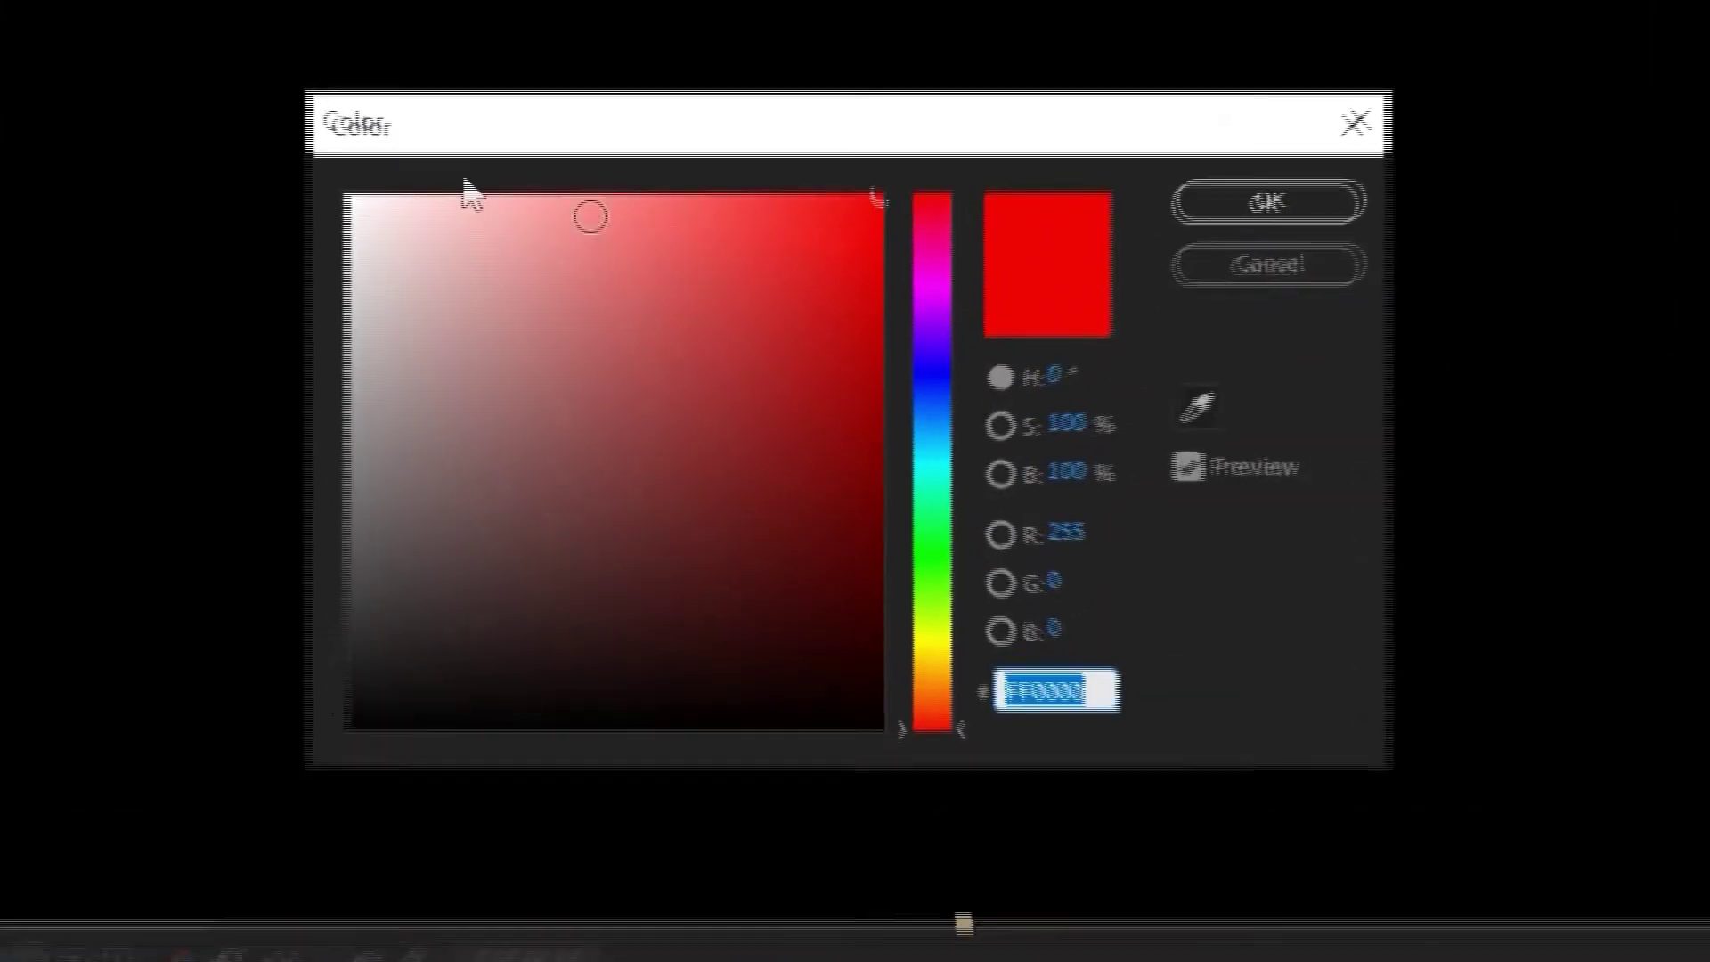
pyautogui.click(838, 376)
pyautogui.moveTo(839, 376); pyautogui.dragTo(964, 338)
pyautogui.click(1276, 197)
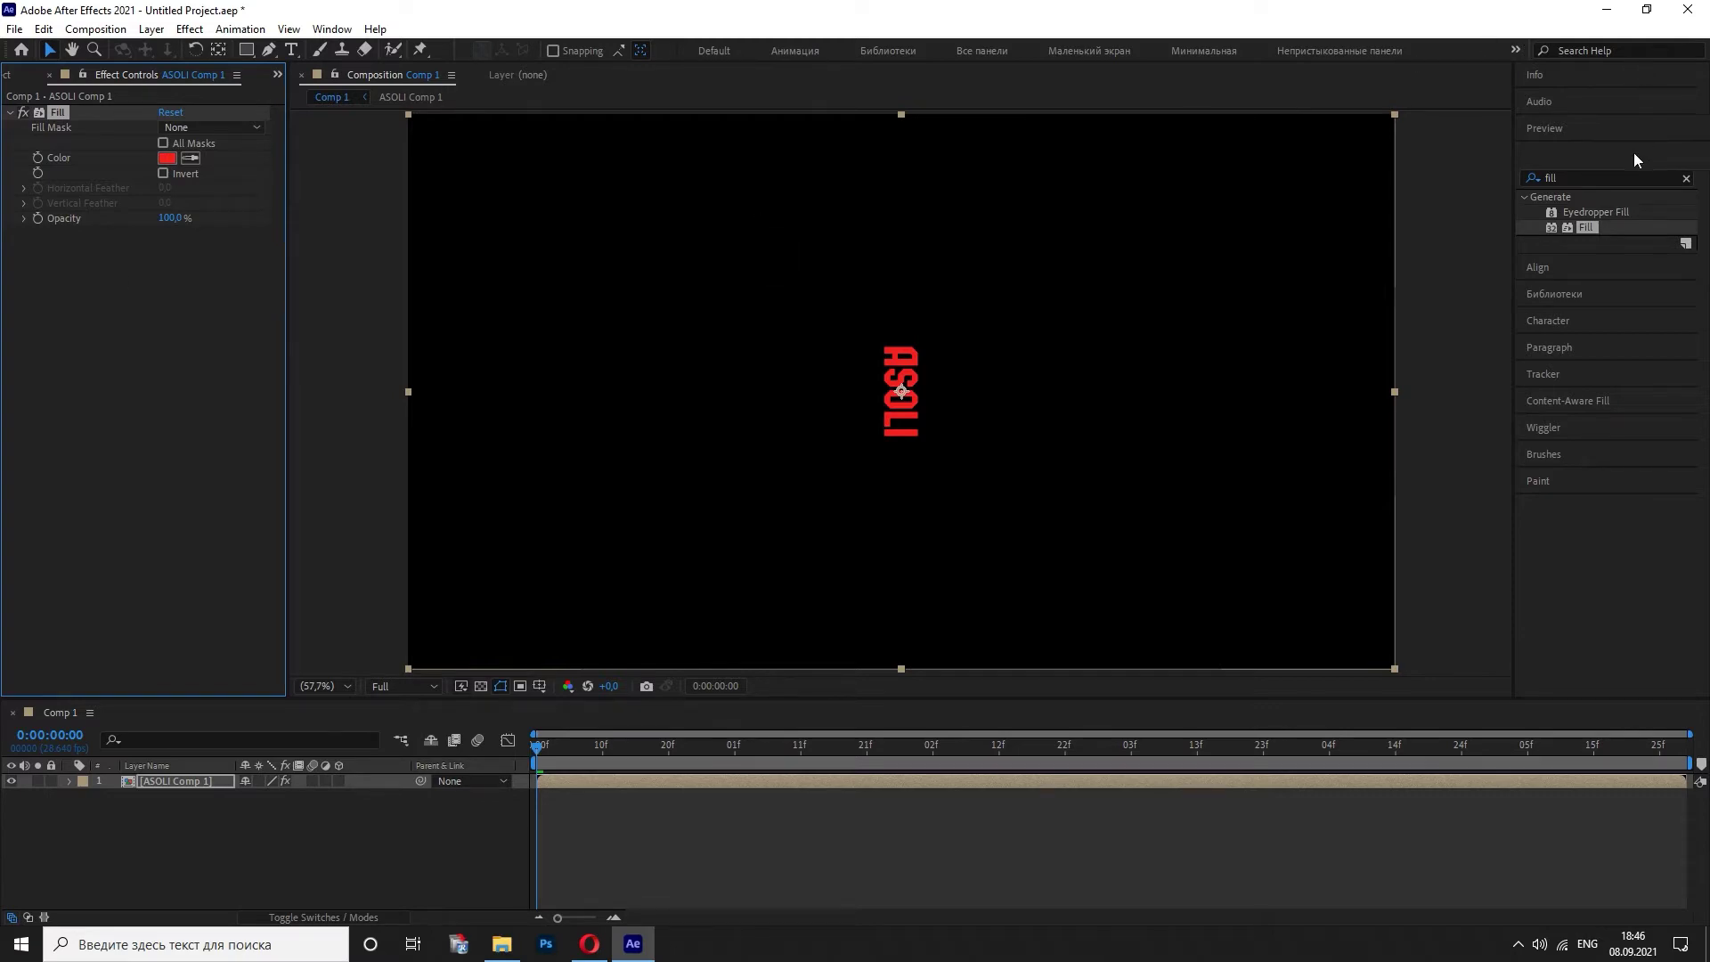
# - Apply the Echo effect to ASOLI Comp 1 with 20 echoes, keeping the Echo Operator at Add
pyautogui.click(1612, 178)
pyautogui.write('echo')
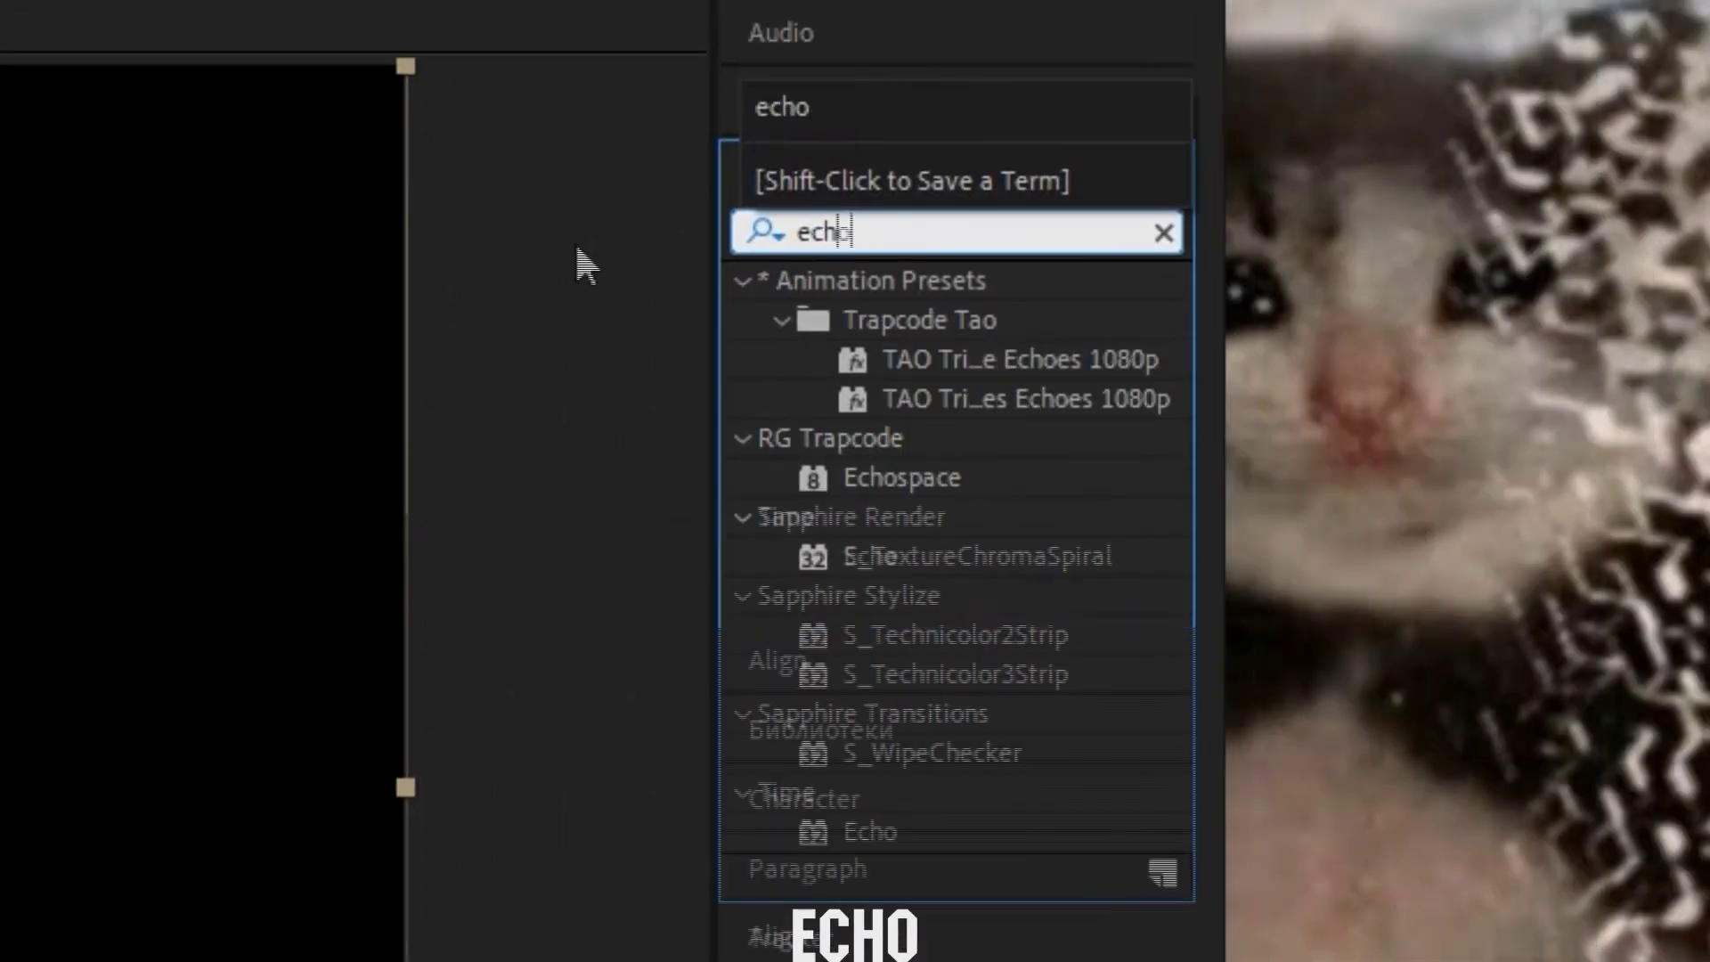
pyautogui.doubleClick(855, 553)
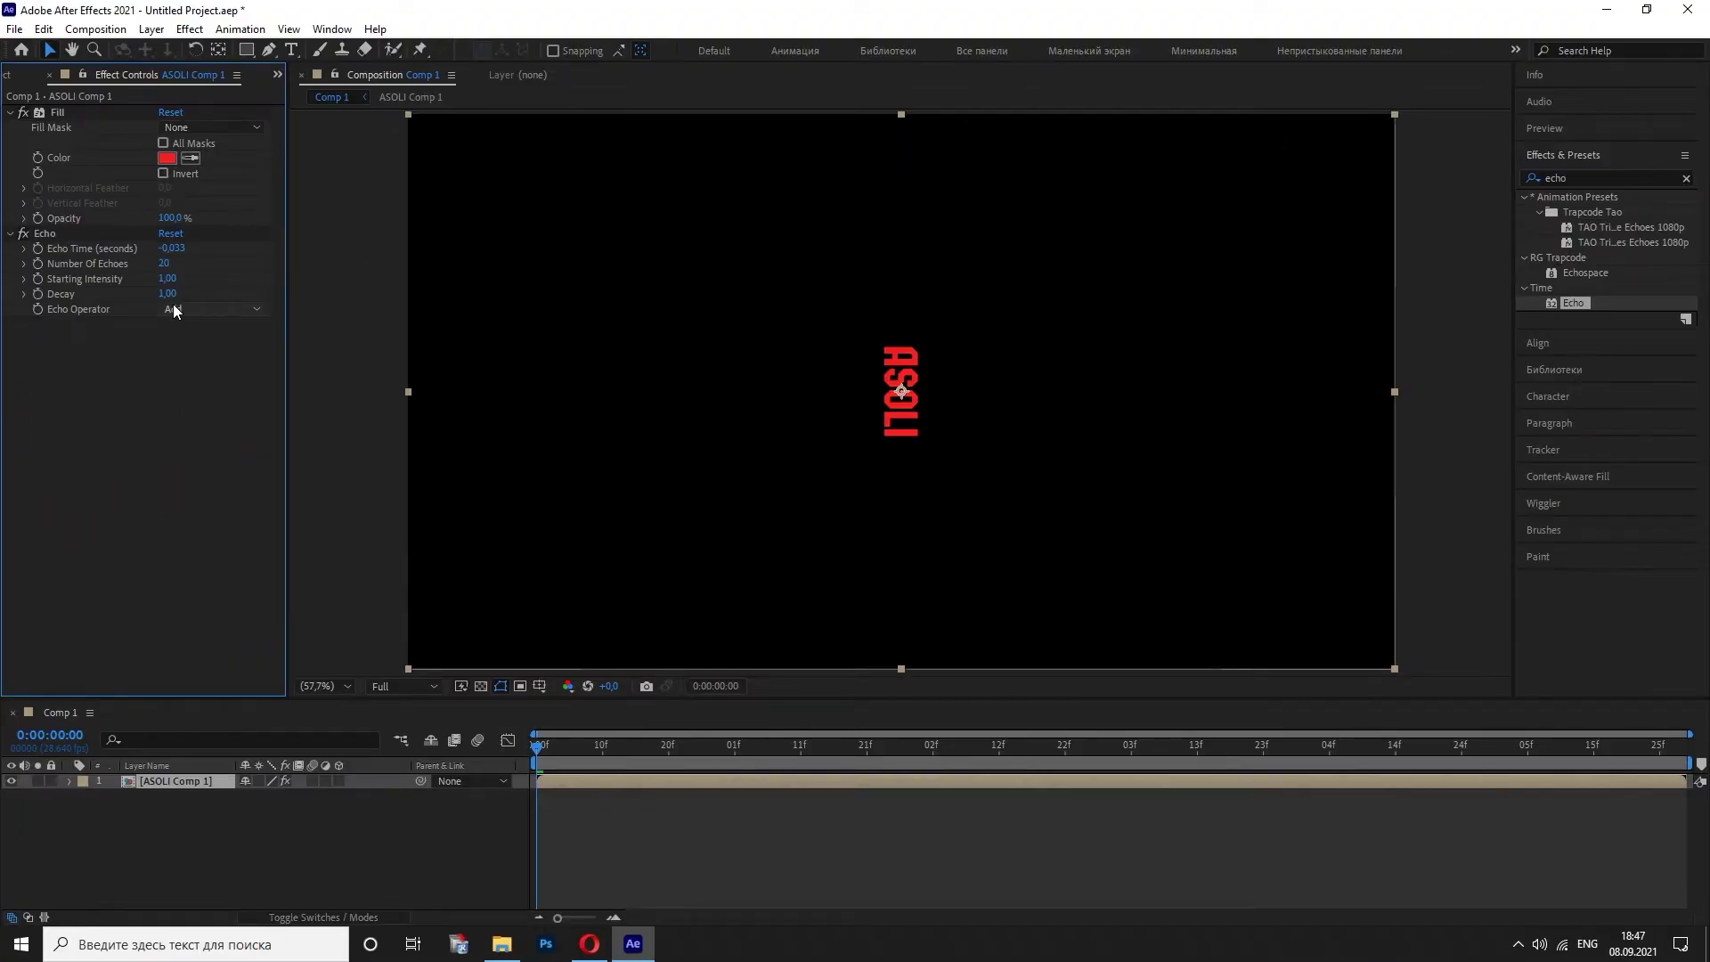
pyautogui.click(175, 309)
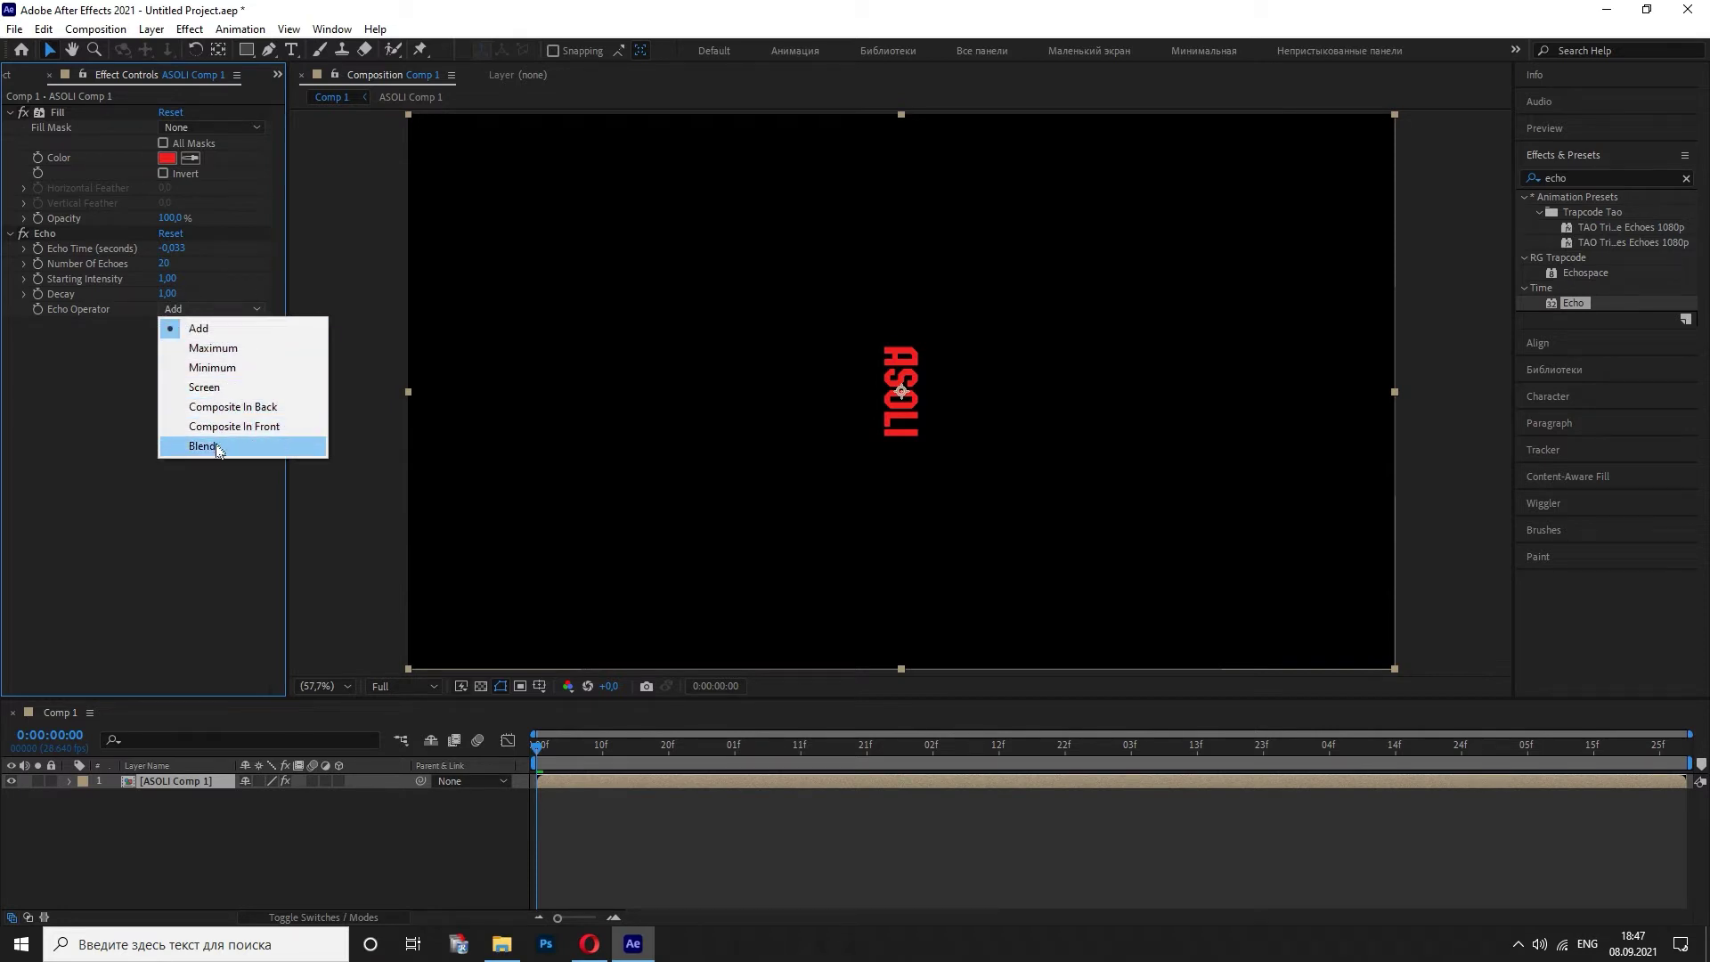
pyautogui.click(127, 386)
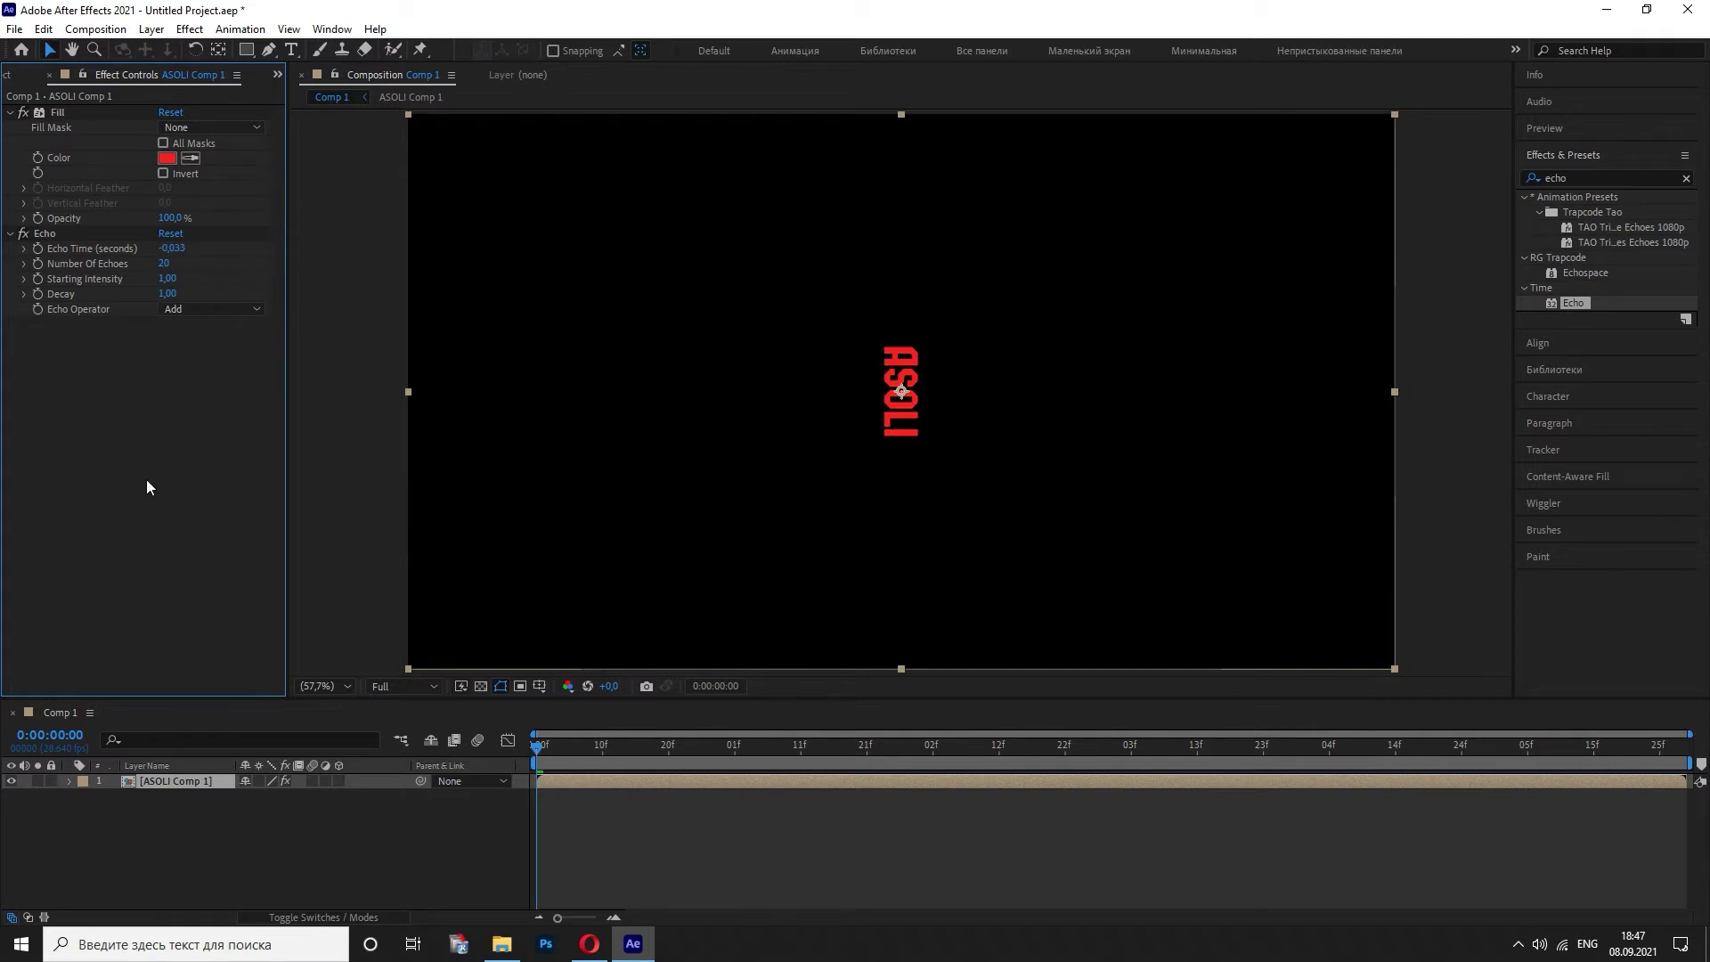
# - Duplicate the ASOLI Comp 1 layer twice and set the top copy's Echo Operator to Composite In Front
pyautogui.click(205, 781)
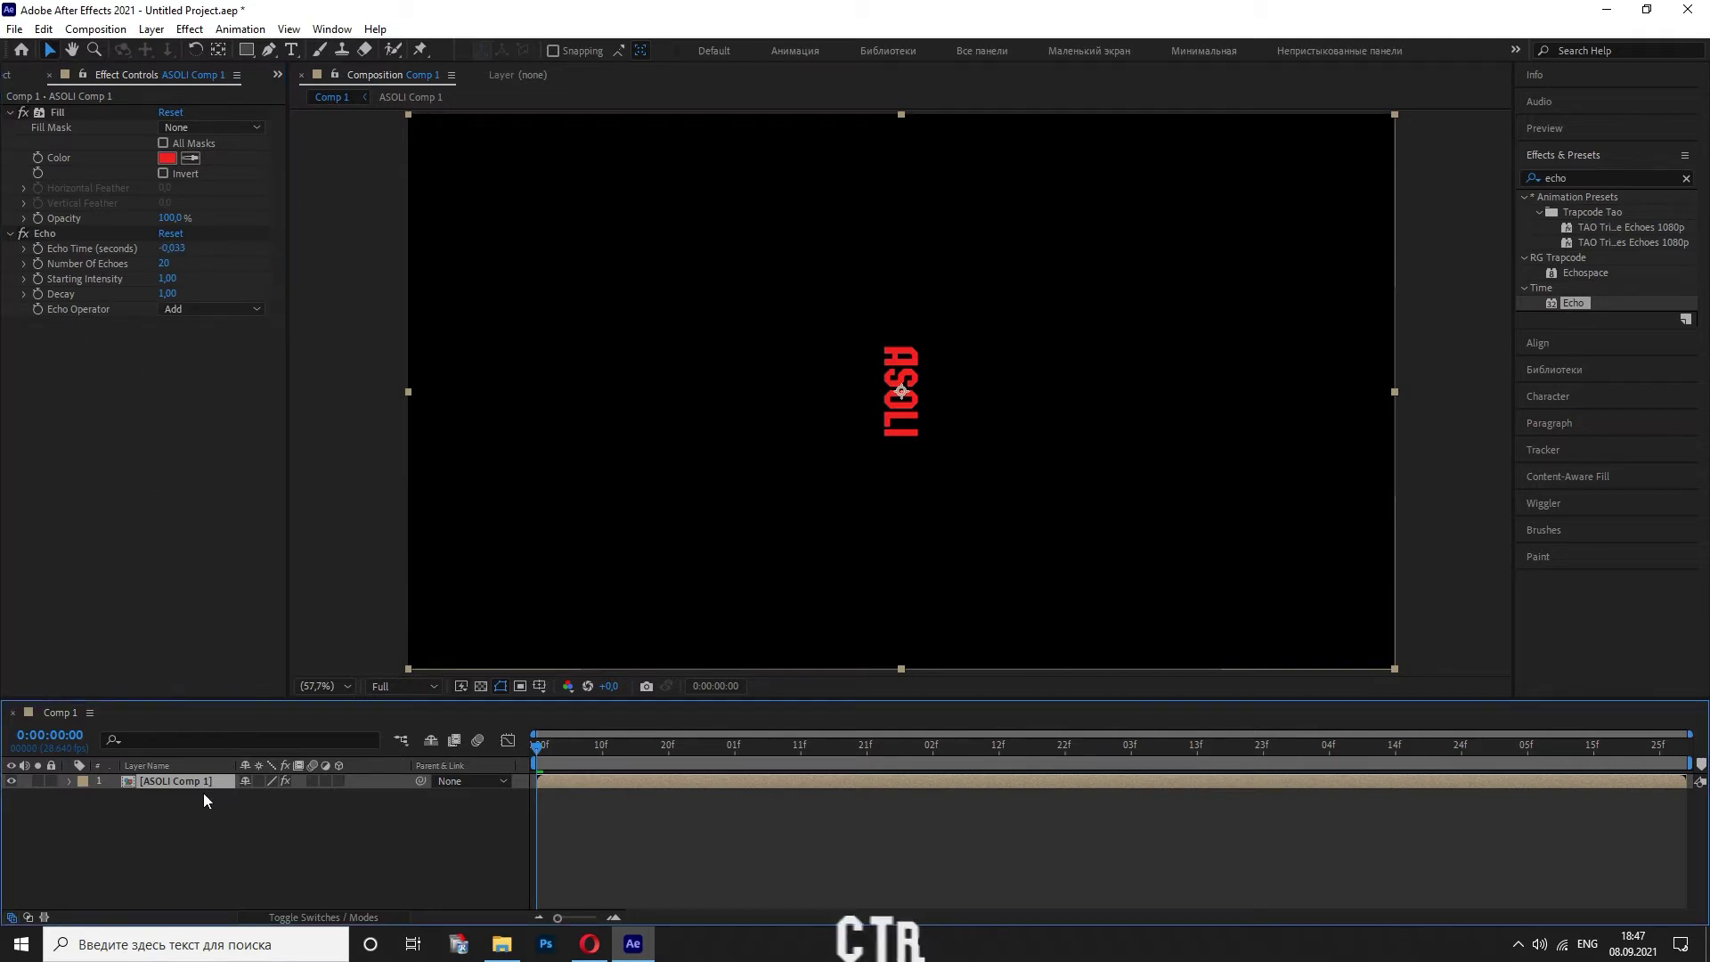
pyautogui.hotkey('ctrl', 'd')
pyautogui.hotkey('ctrl', 'd')
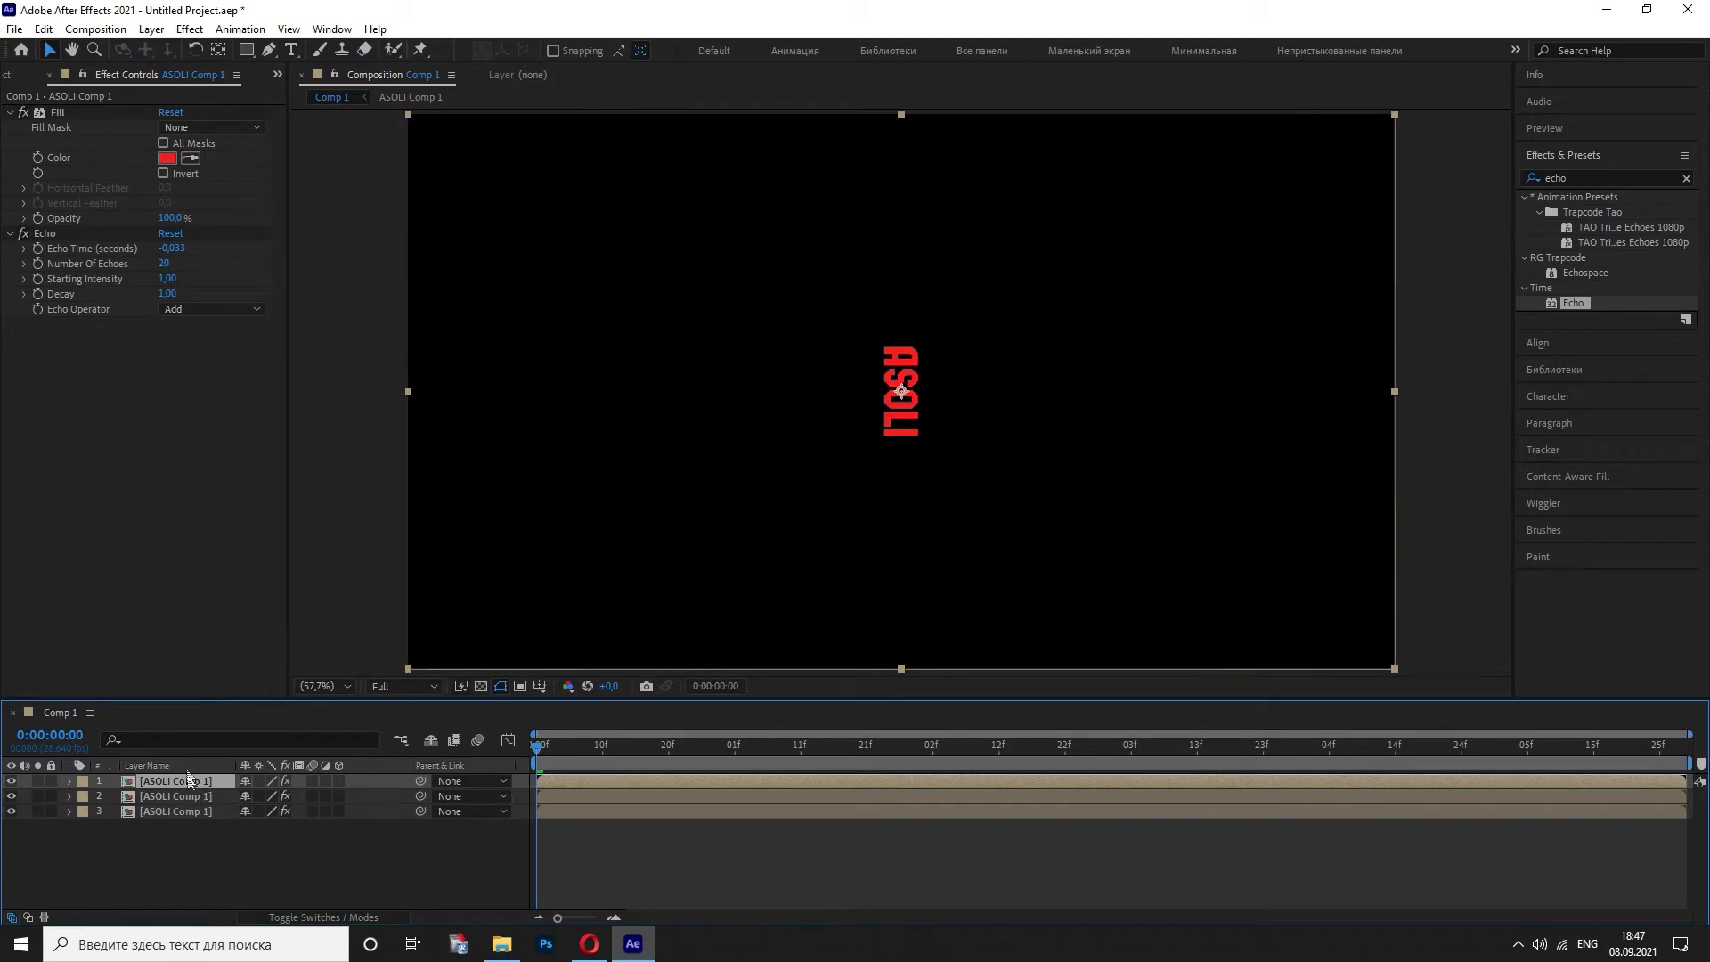
pyautogui.click(217, 308)
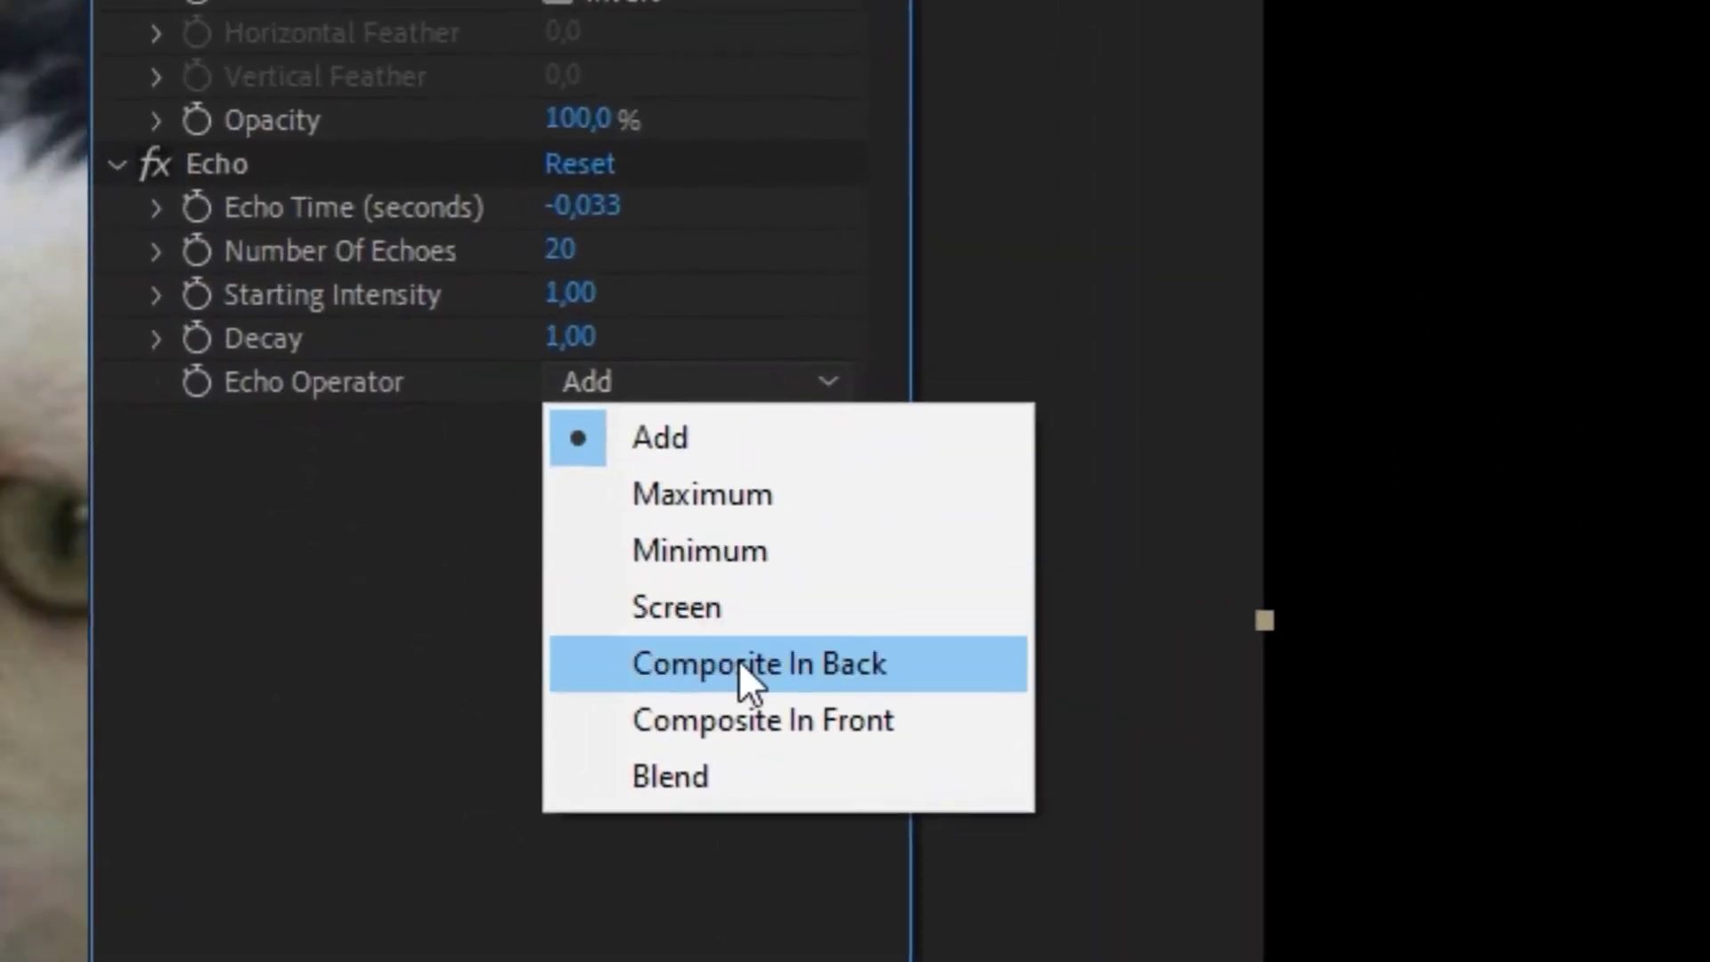
pyautogui.click(747, 744)
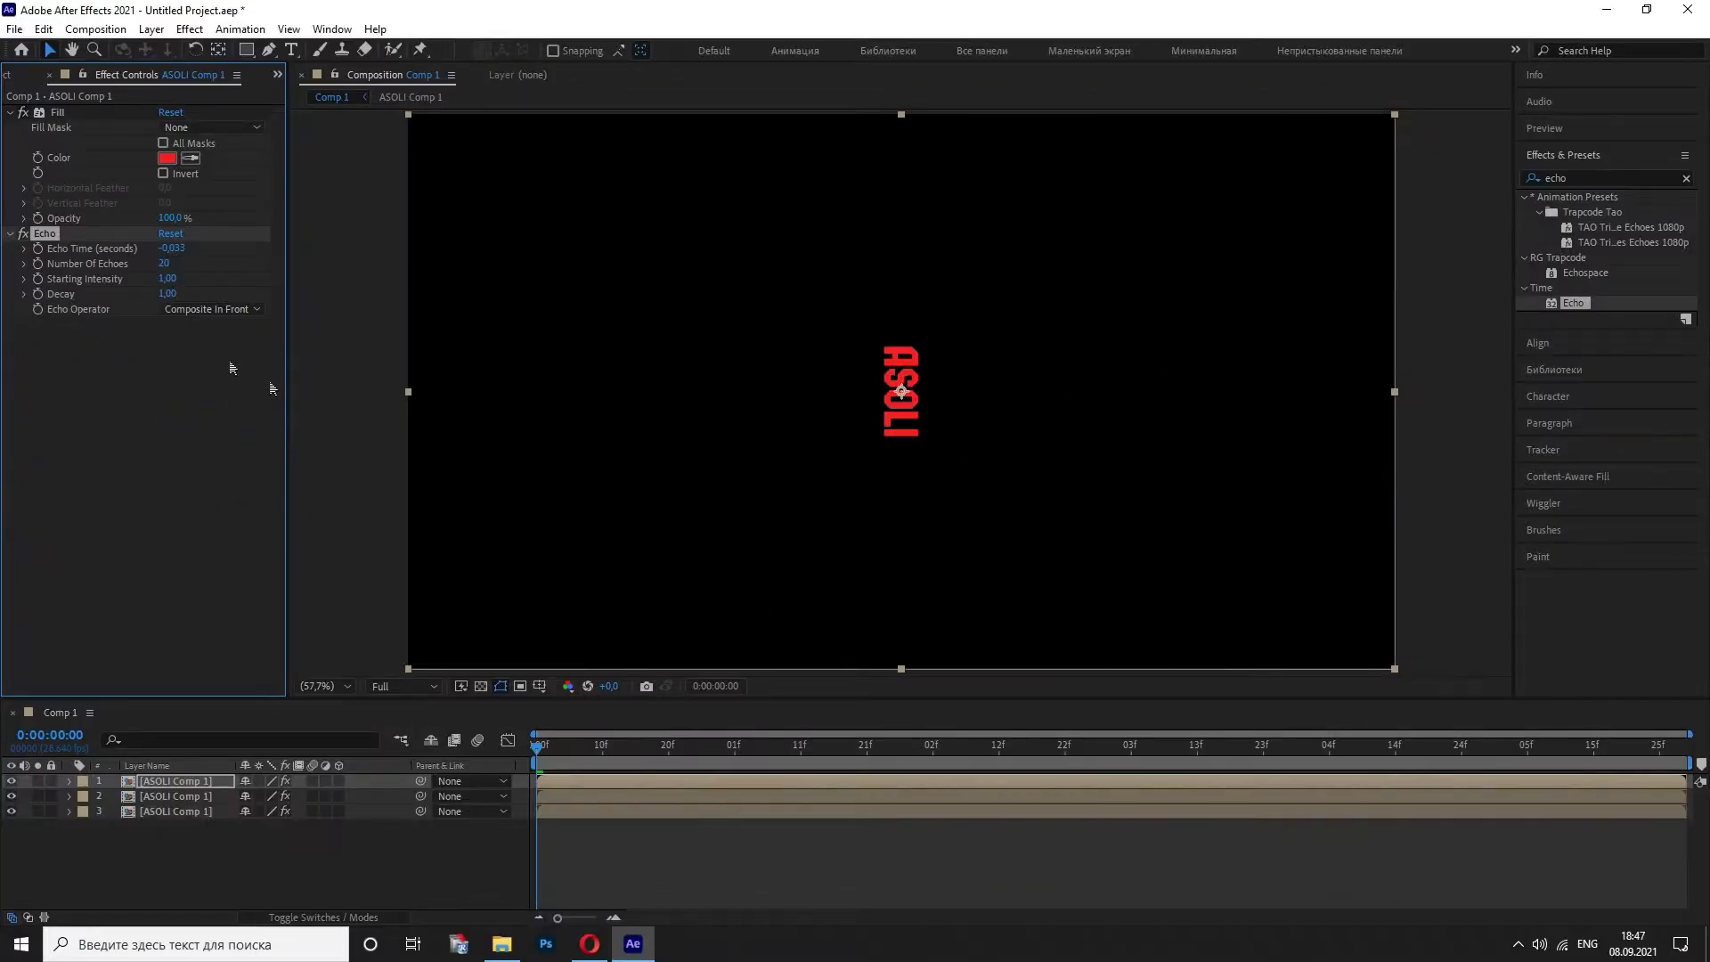
# - Set the Echo Decay of the second ASOLI Comp 1 layer to 0,90
pyautogui.click(173, 800)
pyautogui.click(169, 782)
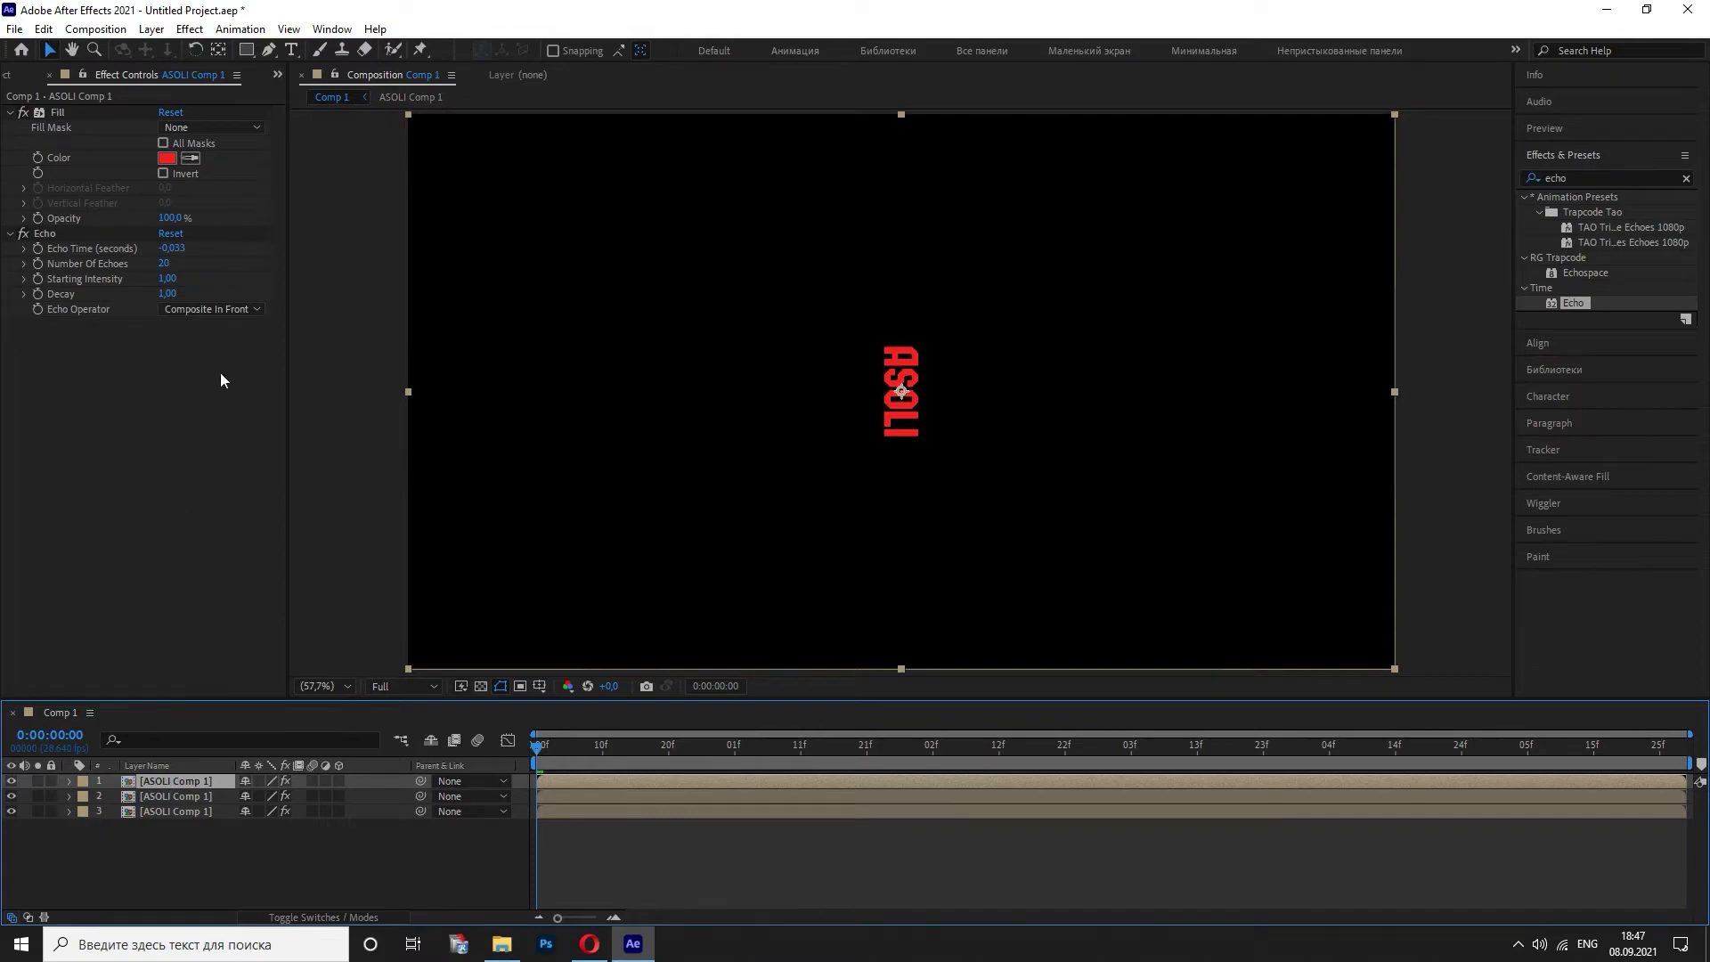
pyautogui.click(203, 796)
pyautogui.click(169, 295)
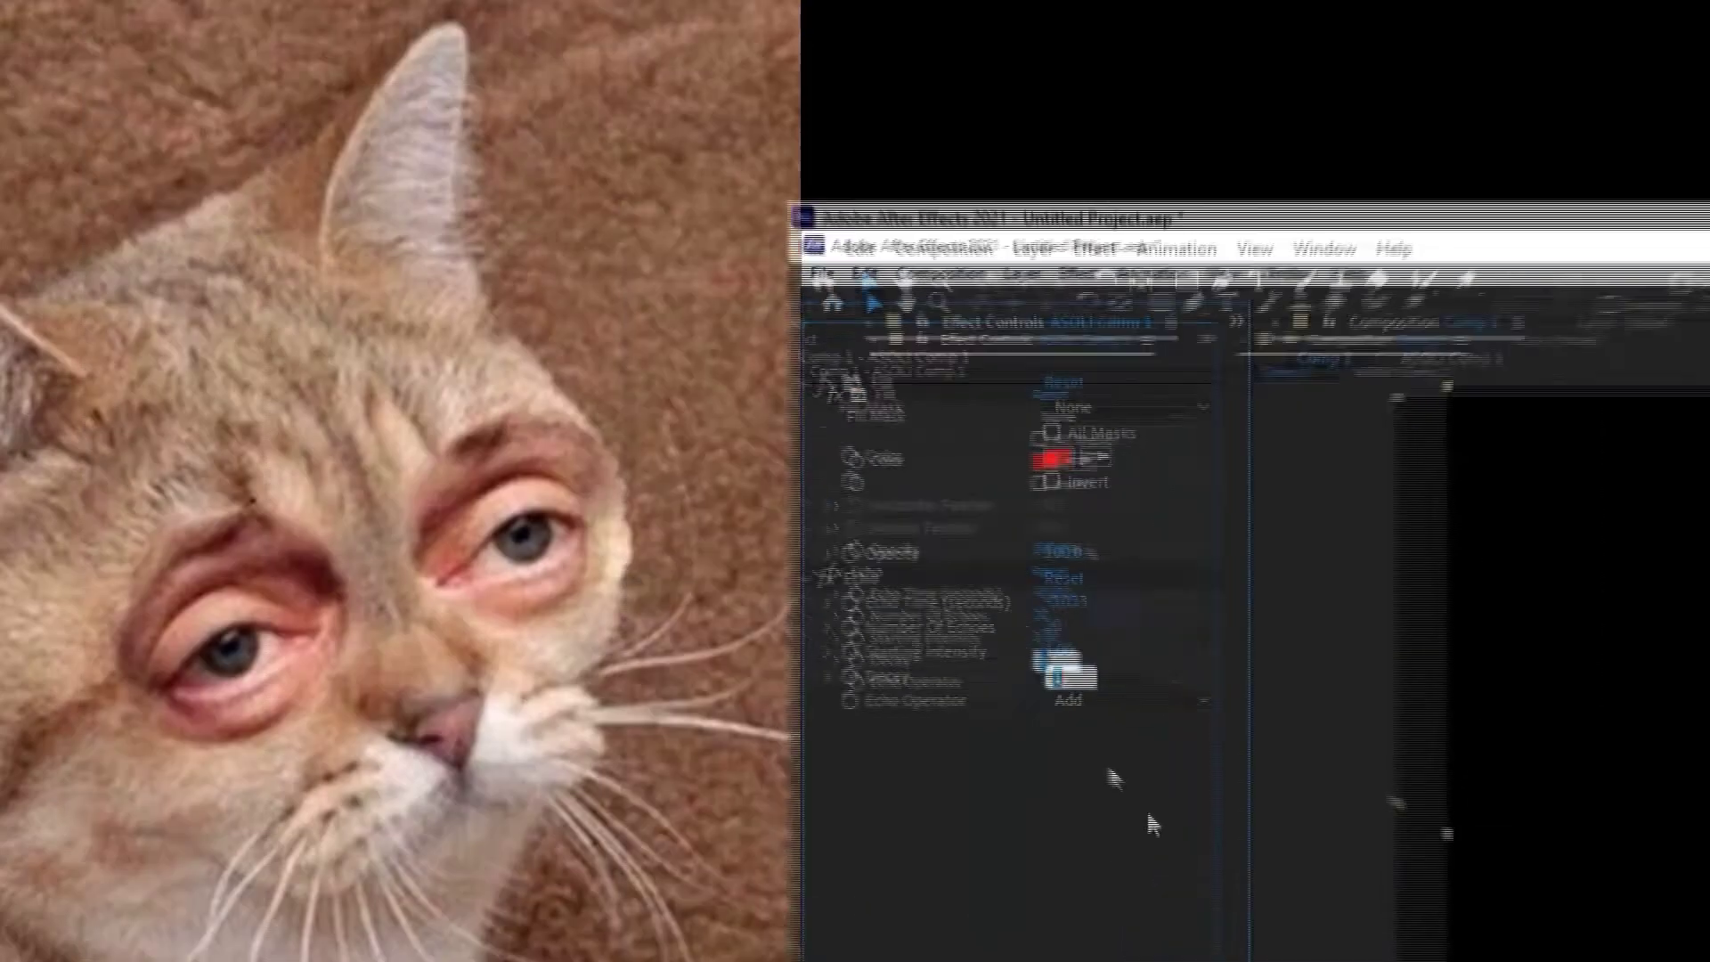
pyautogui.write('0,9')
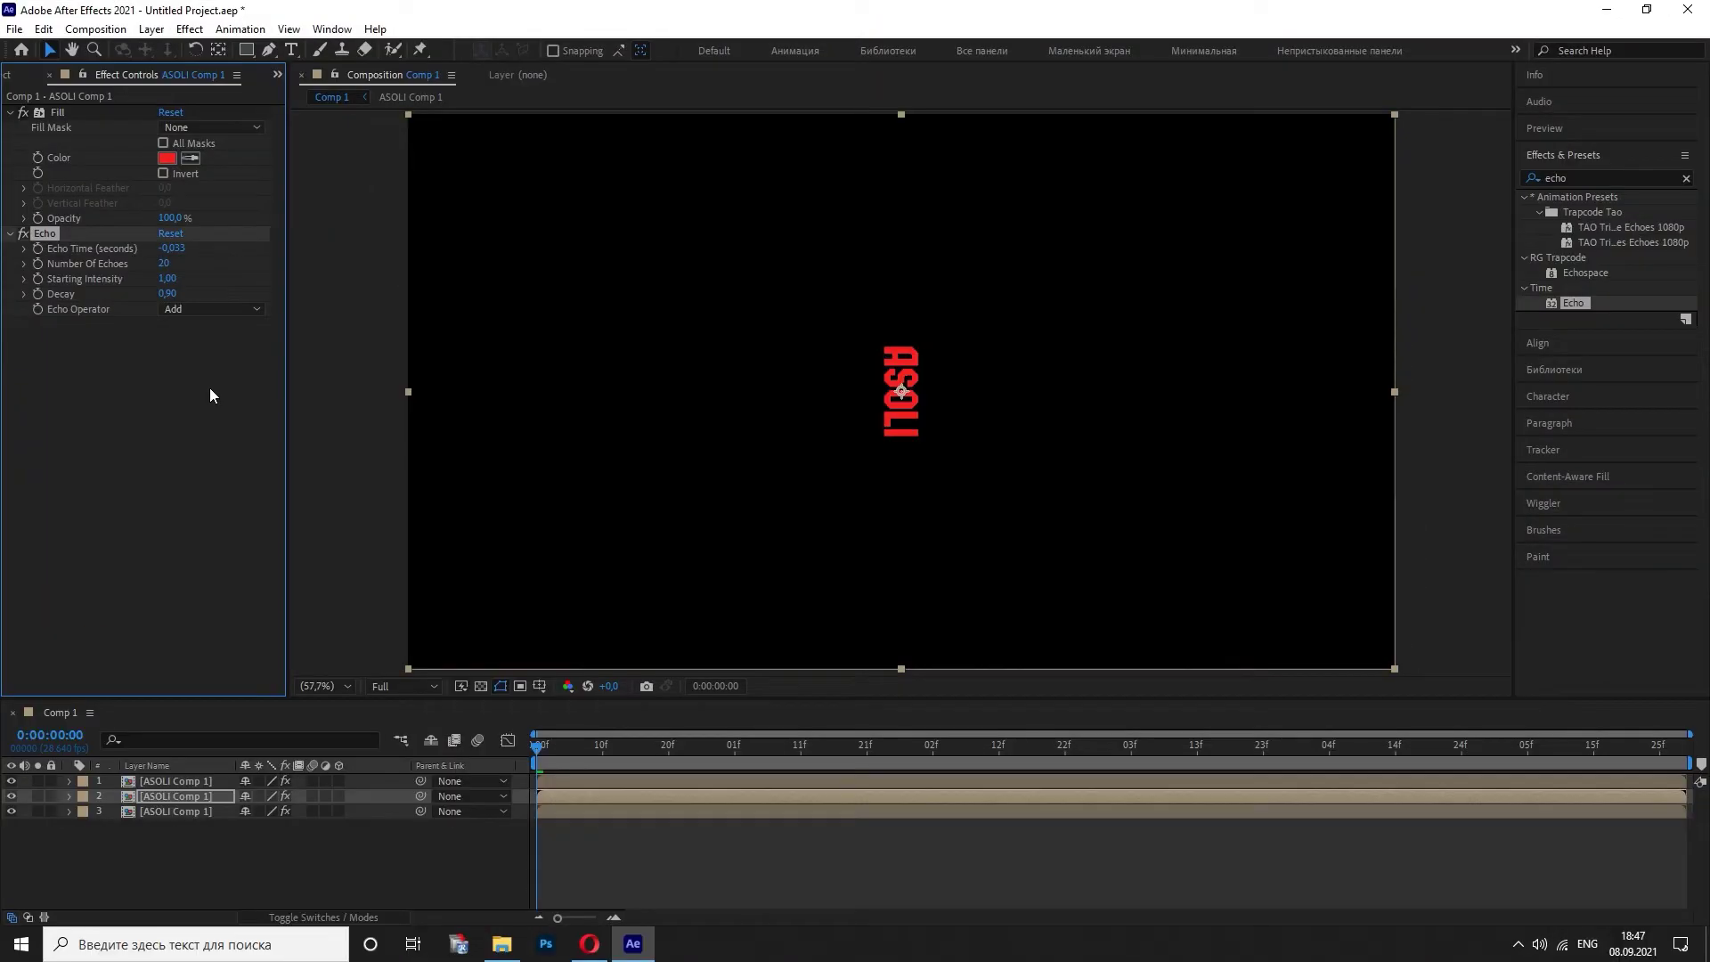
# - Set the Echo Decay of the top ASOLI Comp 1 layer to 0,80
pyautogui.click(174, 782)
pyautogui.click(170, 295)
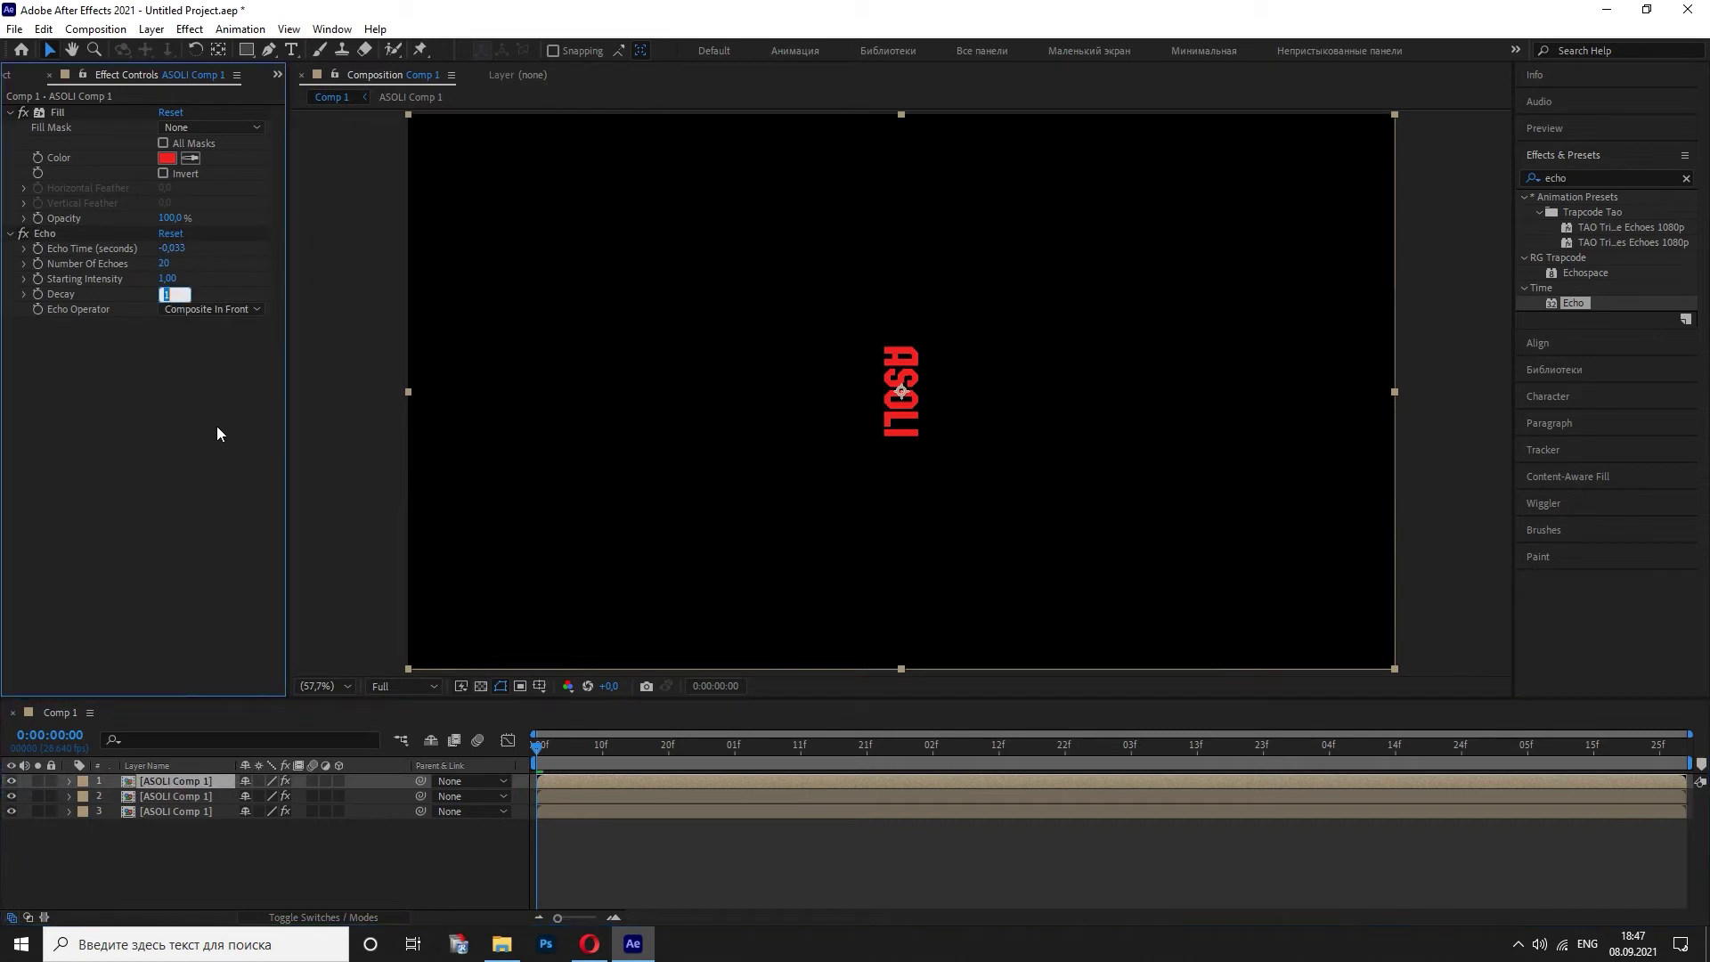
pyautogui.write('0,8')
pyautogui.press('Return')
# - Move the current time to 0:00:00:28 and lower the composition preview resolution to Quarter
pyautogui.moveTo(668, 745); pyautogui.dragTo(723, 791)
pyautogui.click(400, 686)
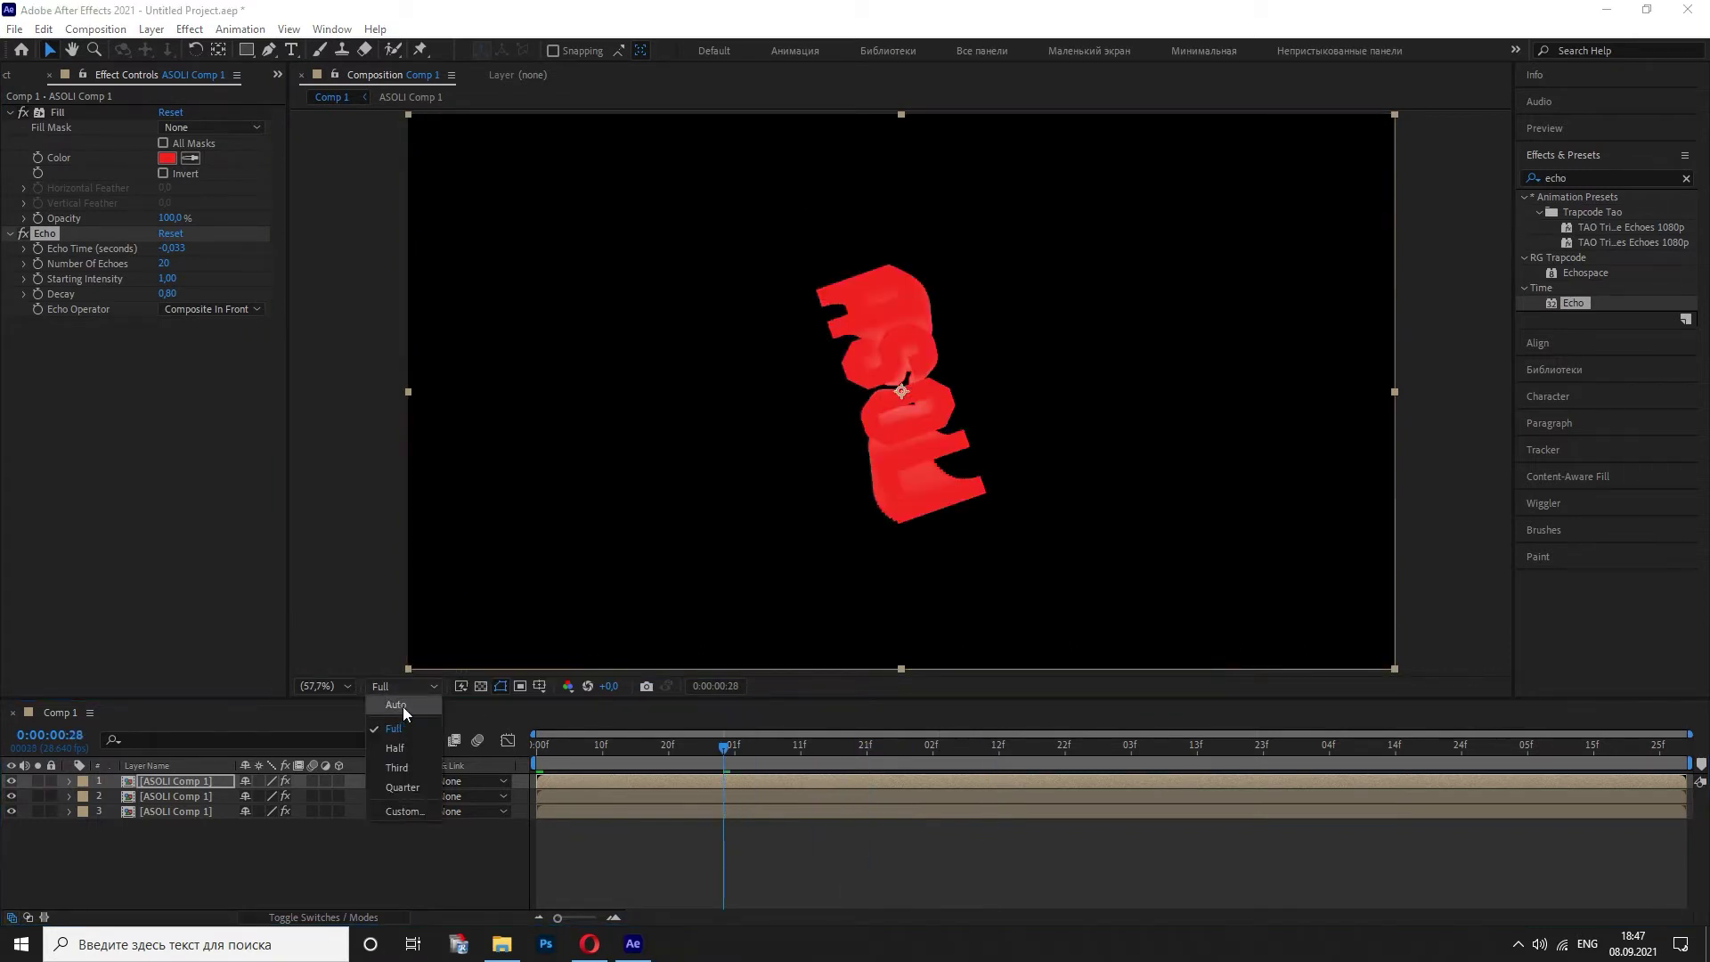
pyautogui.click(403, 788)
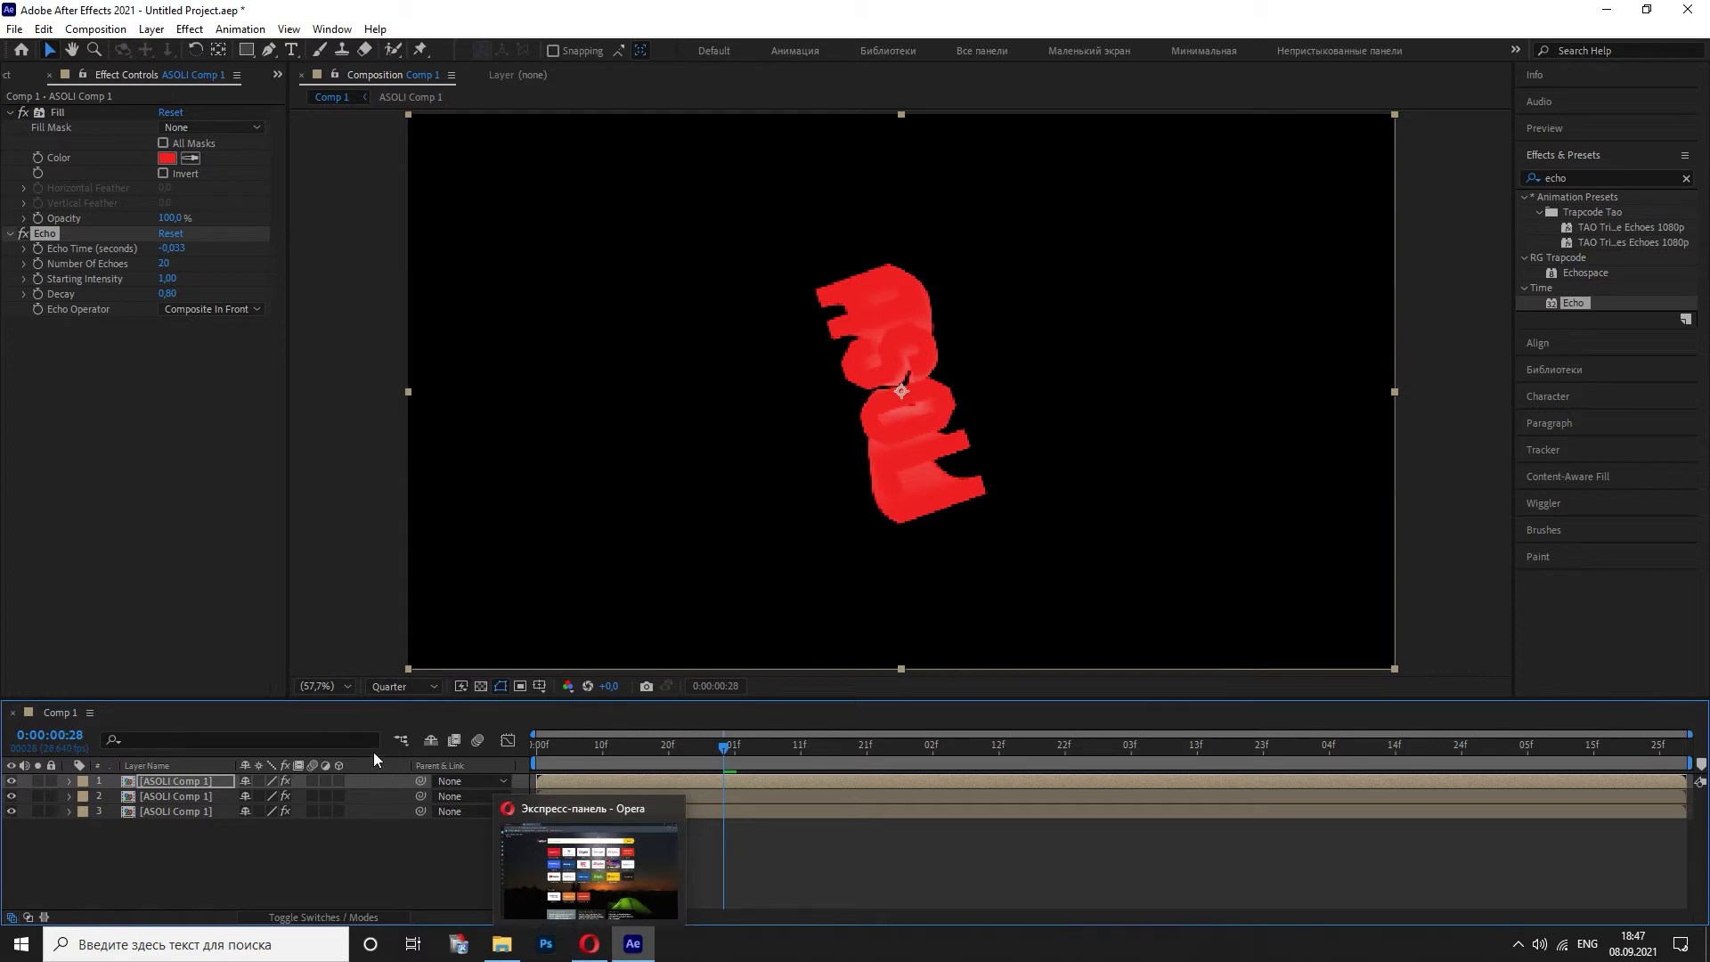
# - Change the top layer's Fill color to golden yellow, FFDC1D
pyautogui.click(180, 783)
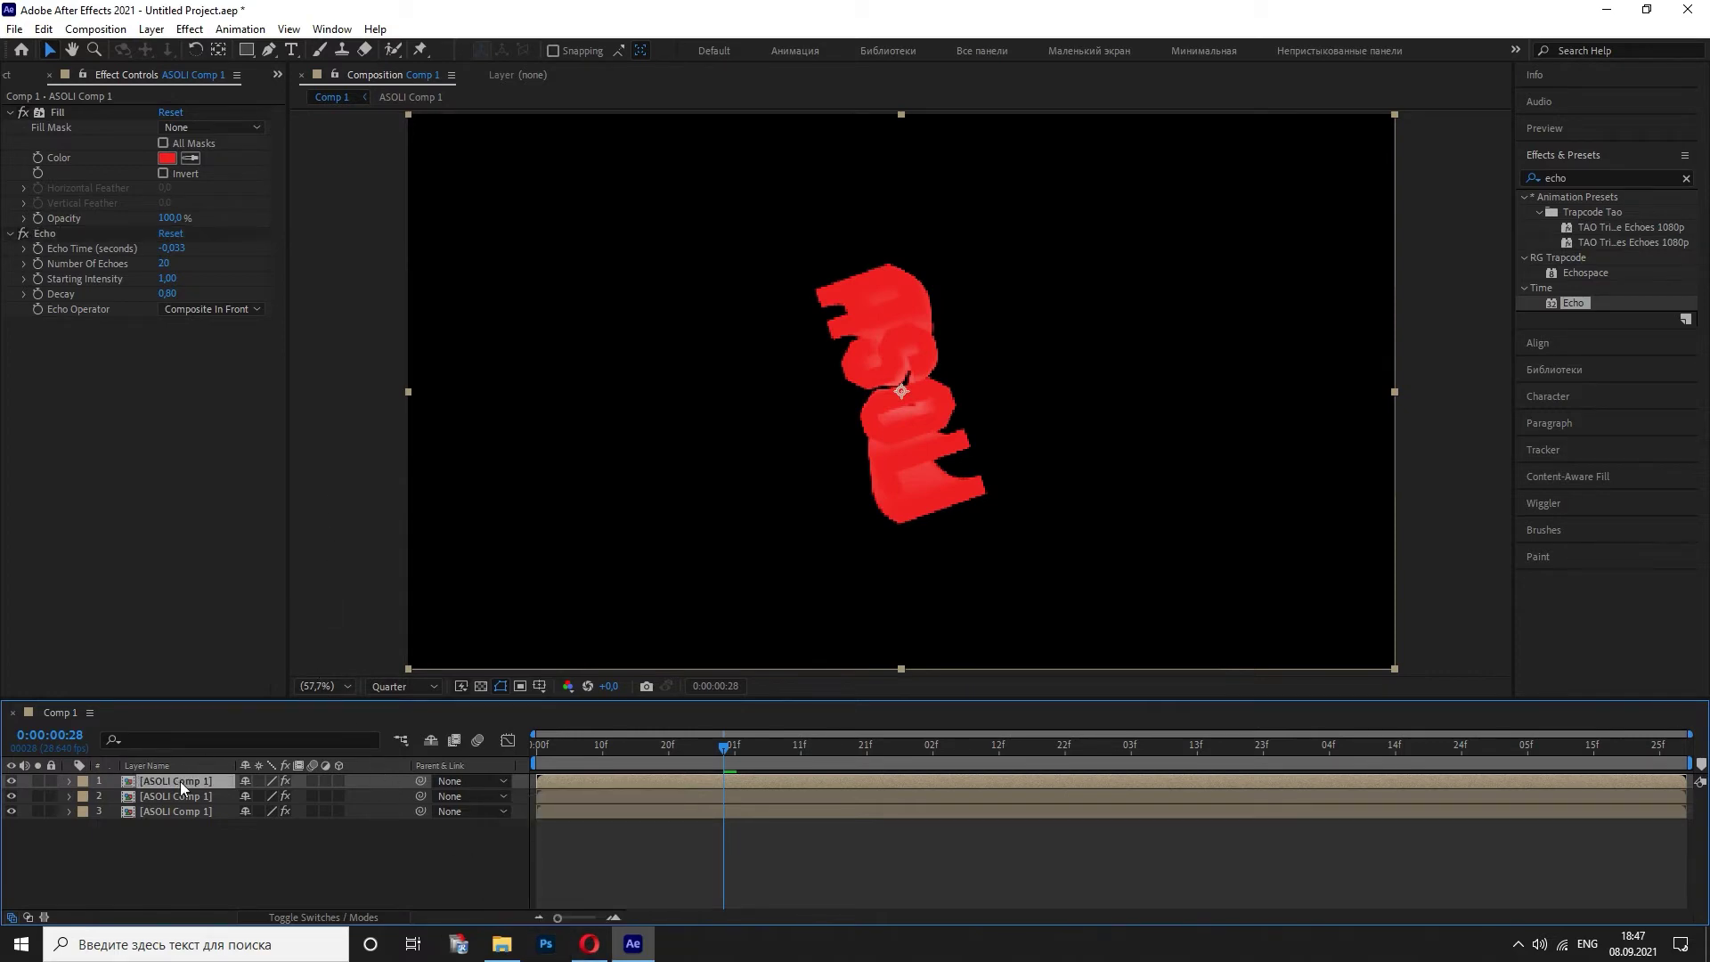
pyautogui.click(166, 157)
pyautogui.click(891, 548)
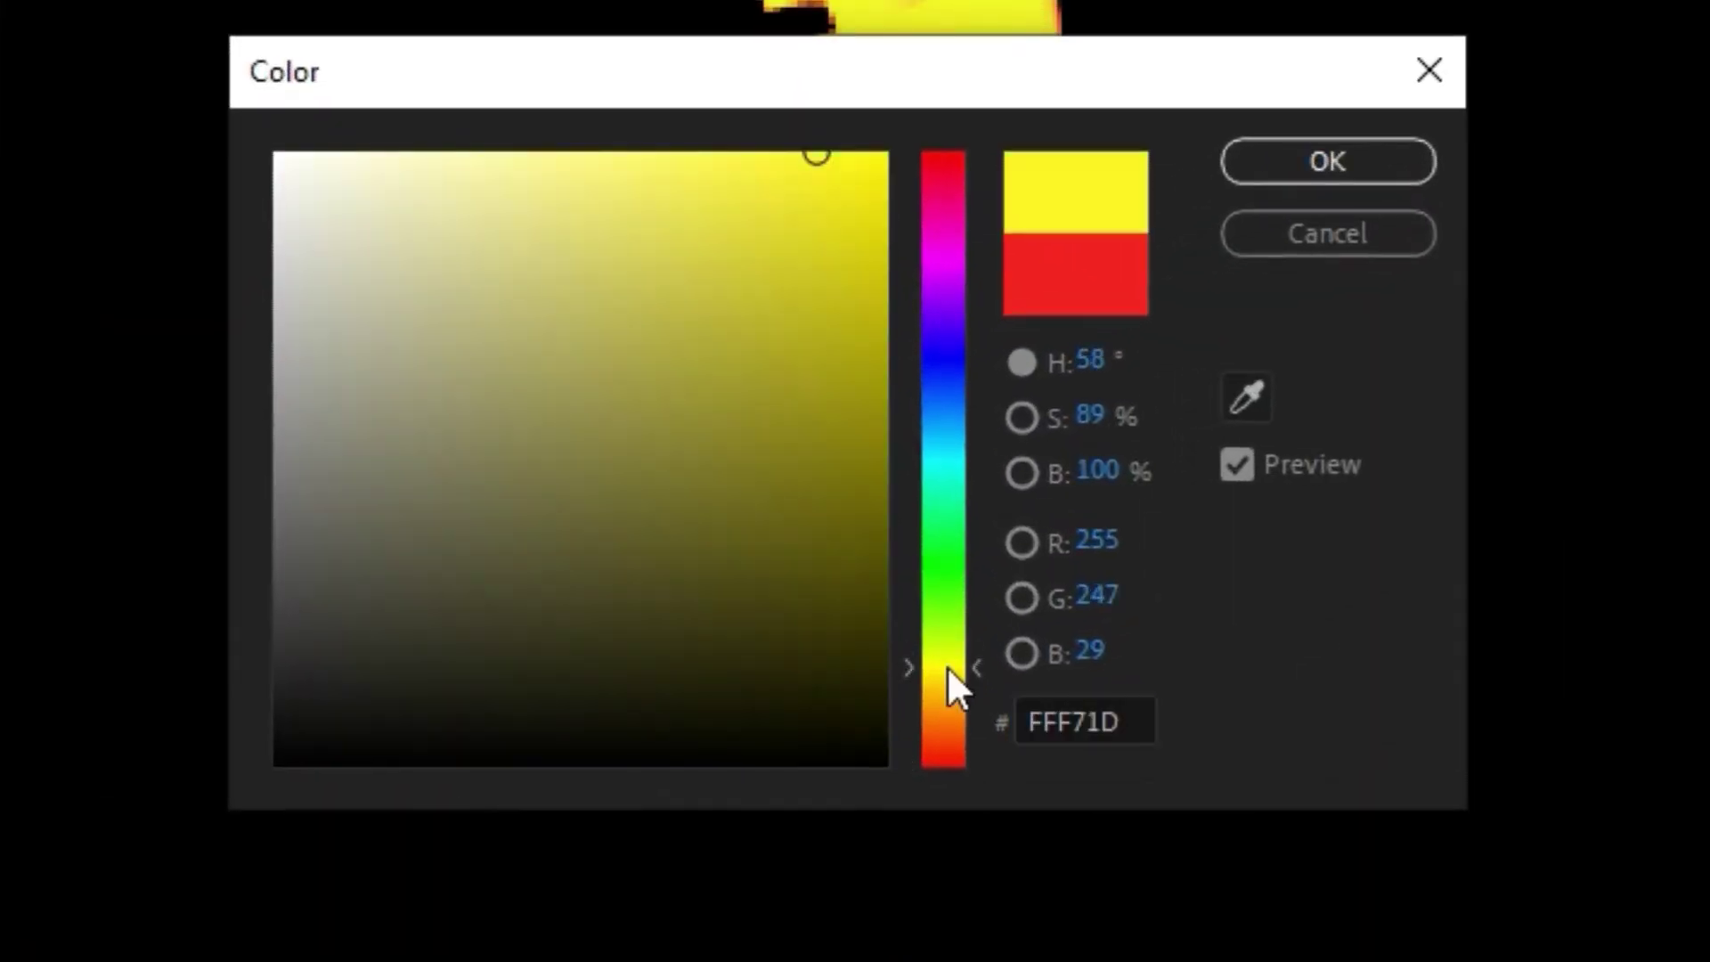
pyautogui.moveTo(947, 665); pyautogui.dragTo(955, 679)
pyautogui.click(1328, 161)
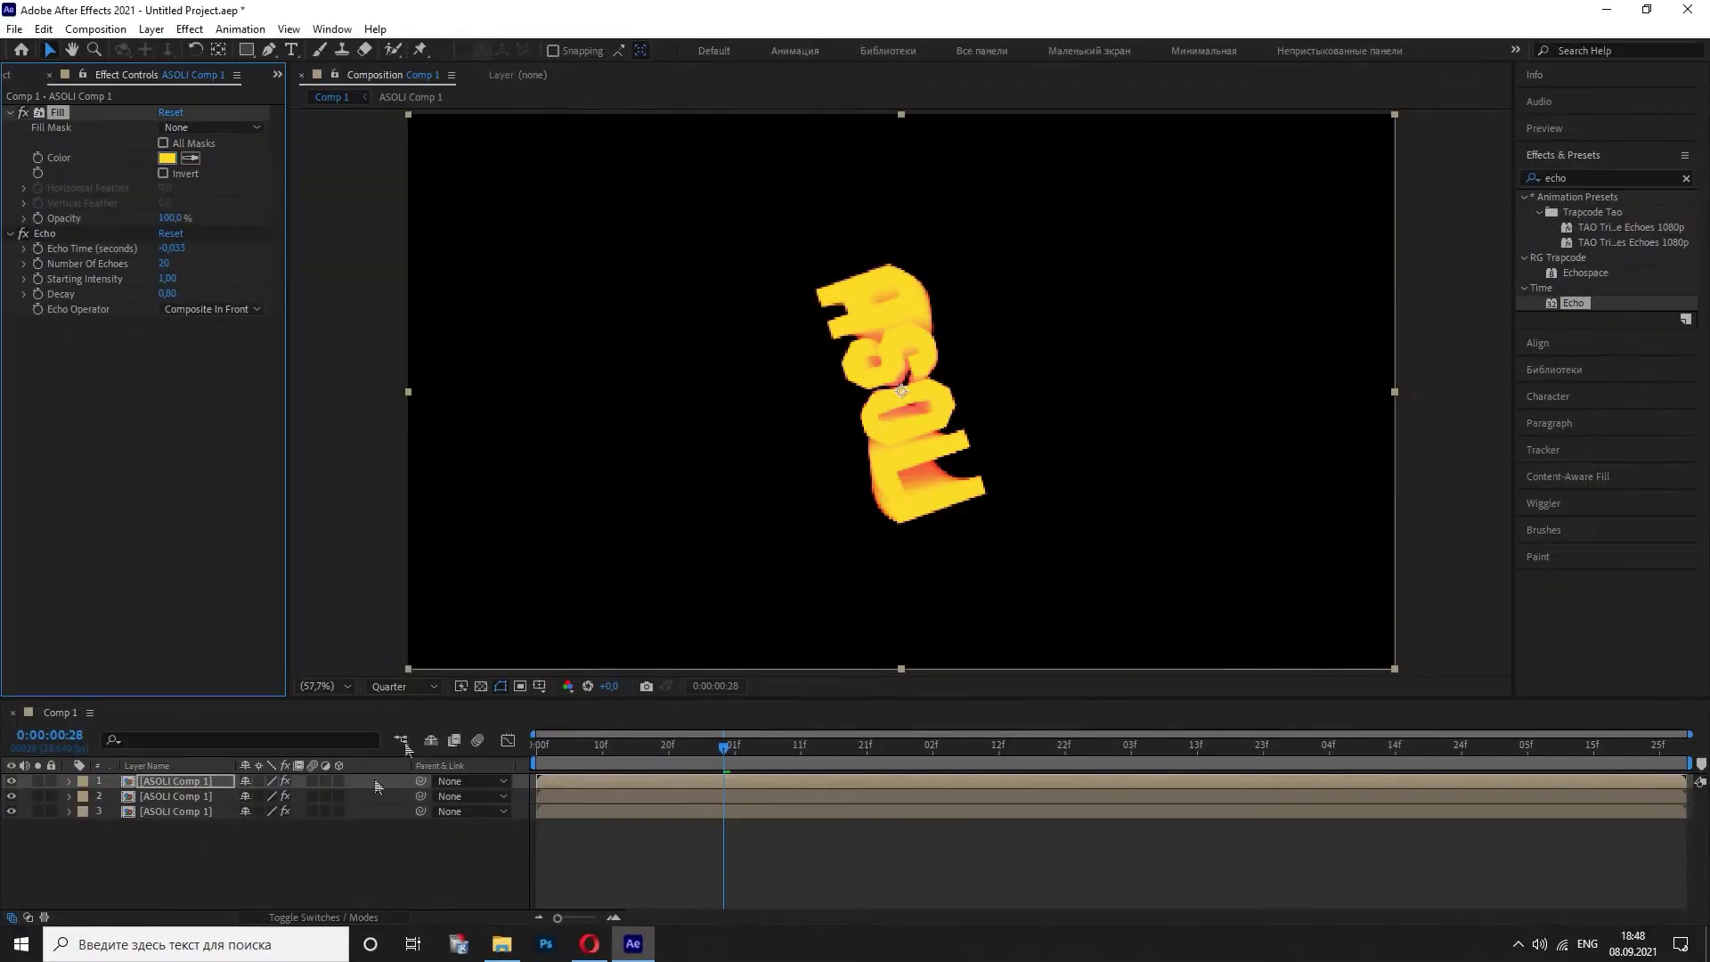
# - Duplicate the yellow top layer and set the new copy's Echo Decay to 0,70
pyautogui.click(172, 793)
pyautogui.click(172, 783)
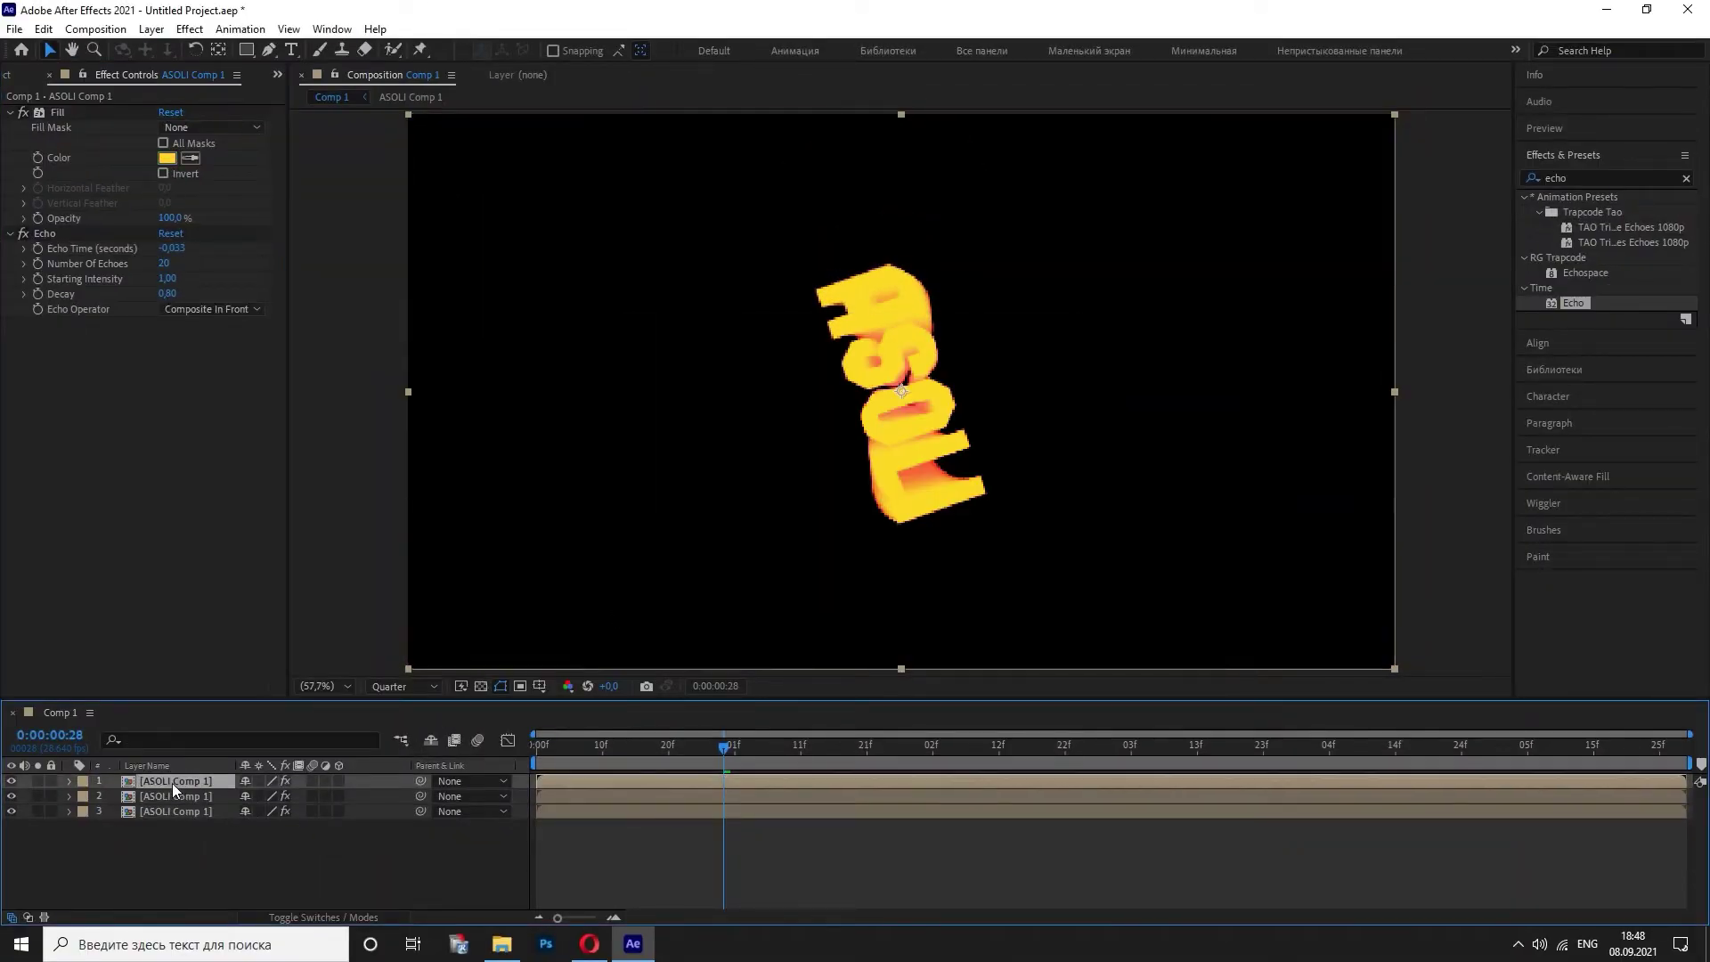
pyautogui.hotkey('ctrl', 'd')
pyautogui.click(167, 294)
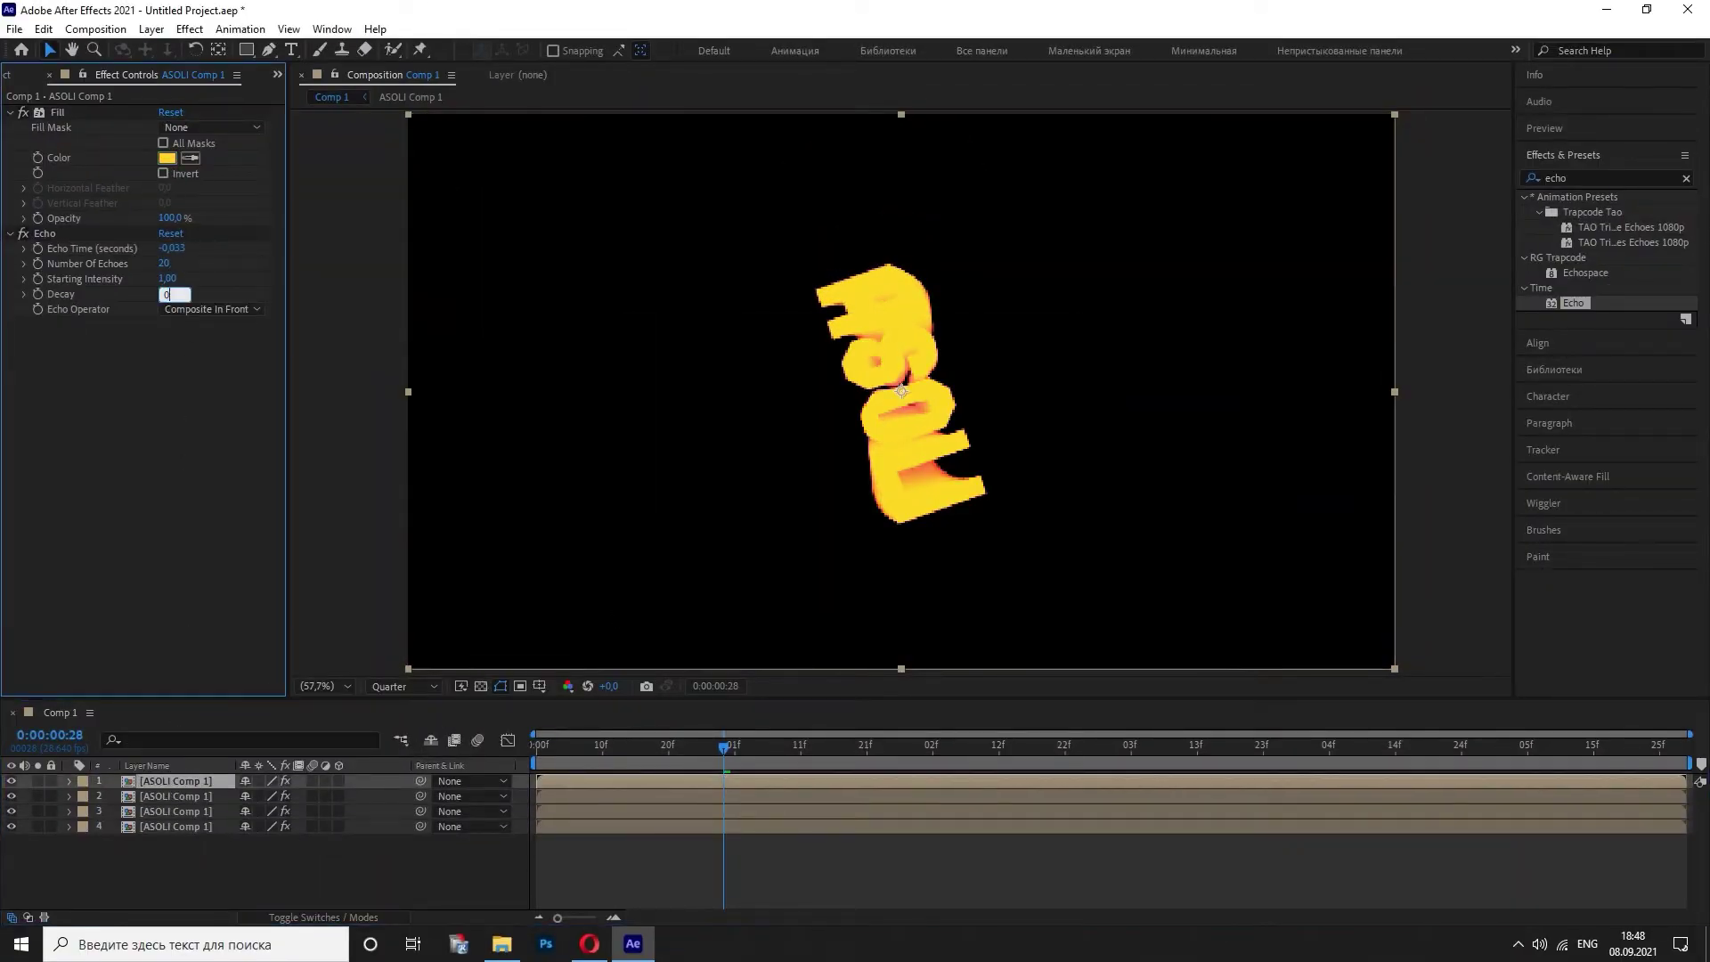
pyautogui.press('Return')
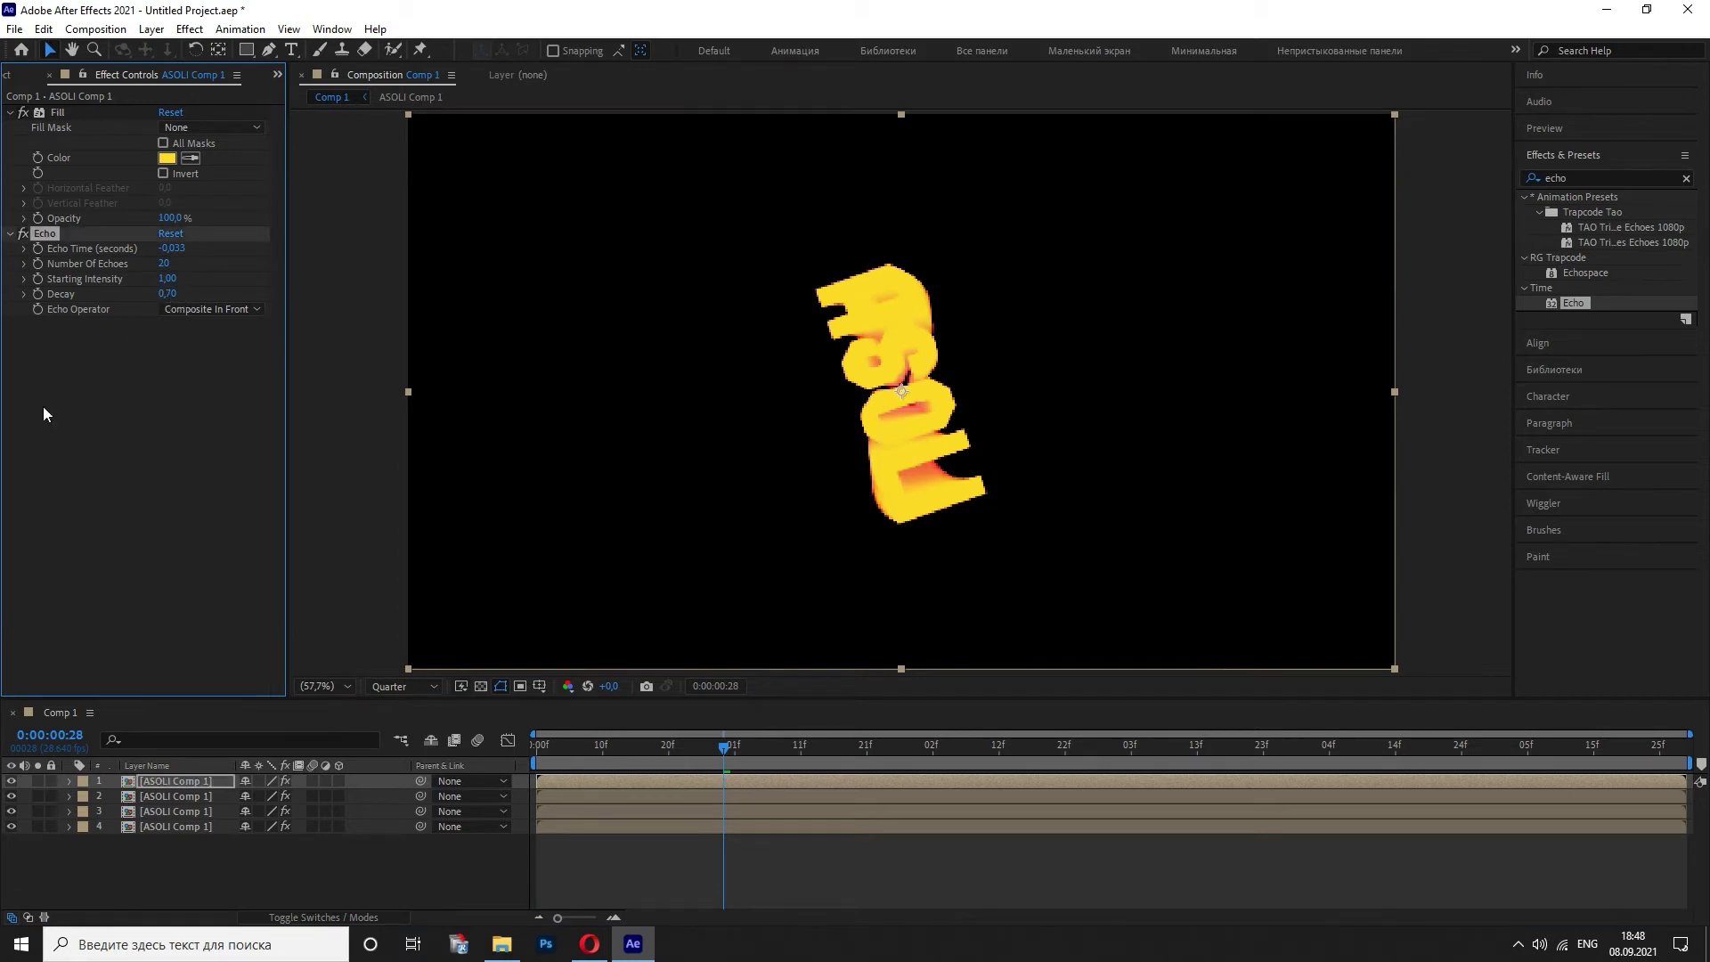
# - Change the Fill color of the second ASOLI Comp 1 layer from yellow to red
pyautogui.click(165, 796)
pyautogui.click(169, 158)
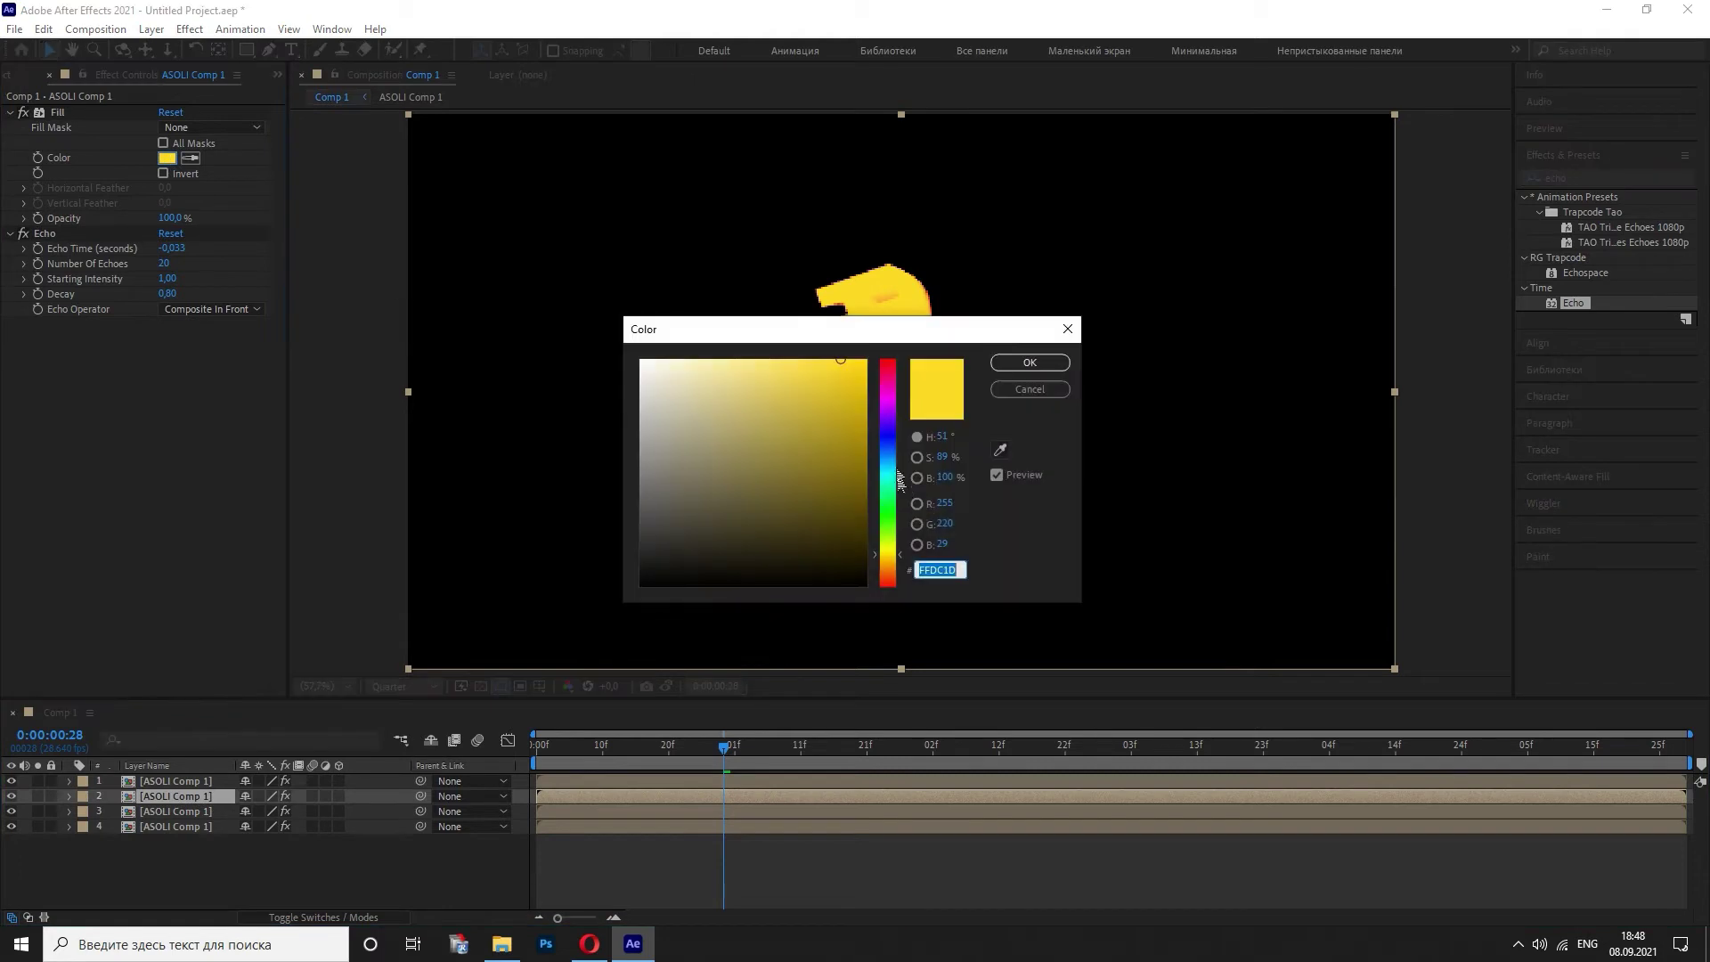
pyautogui.click(895, 383)
pyautogui.click(1029, 363)
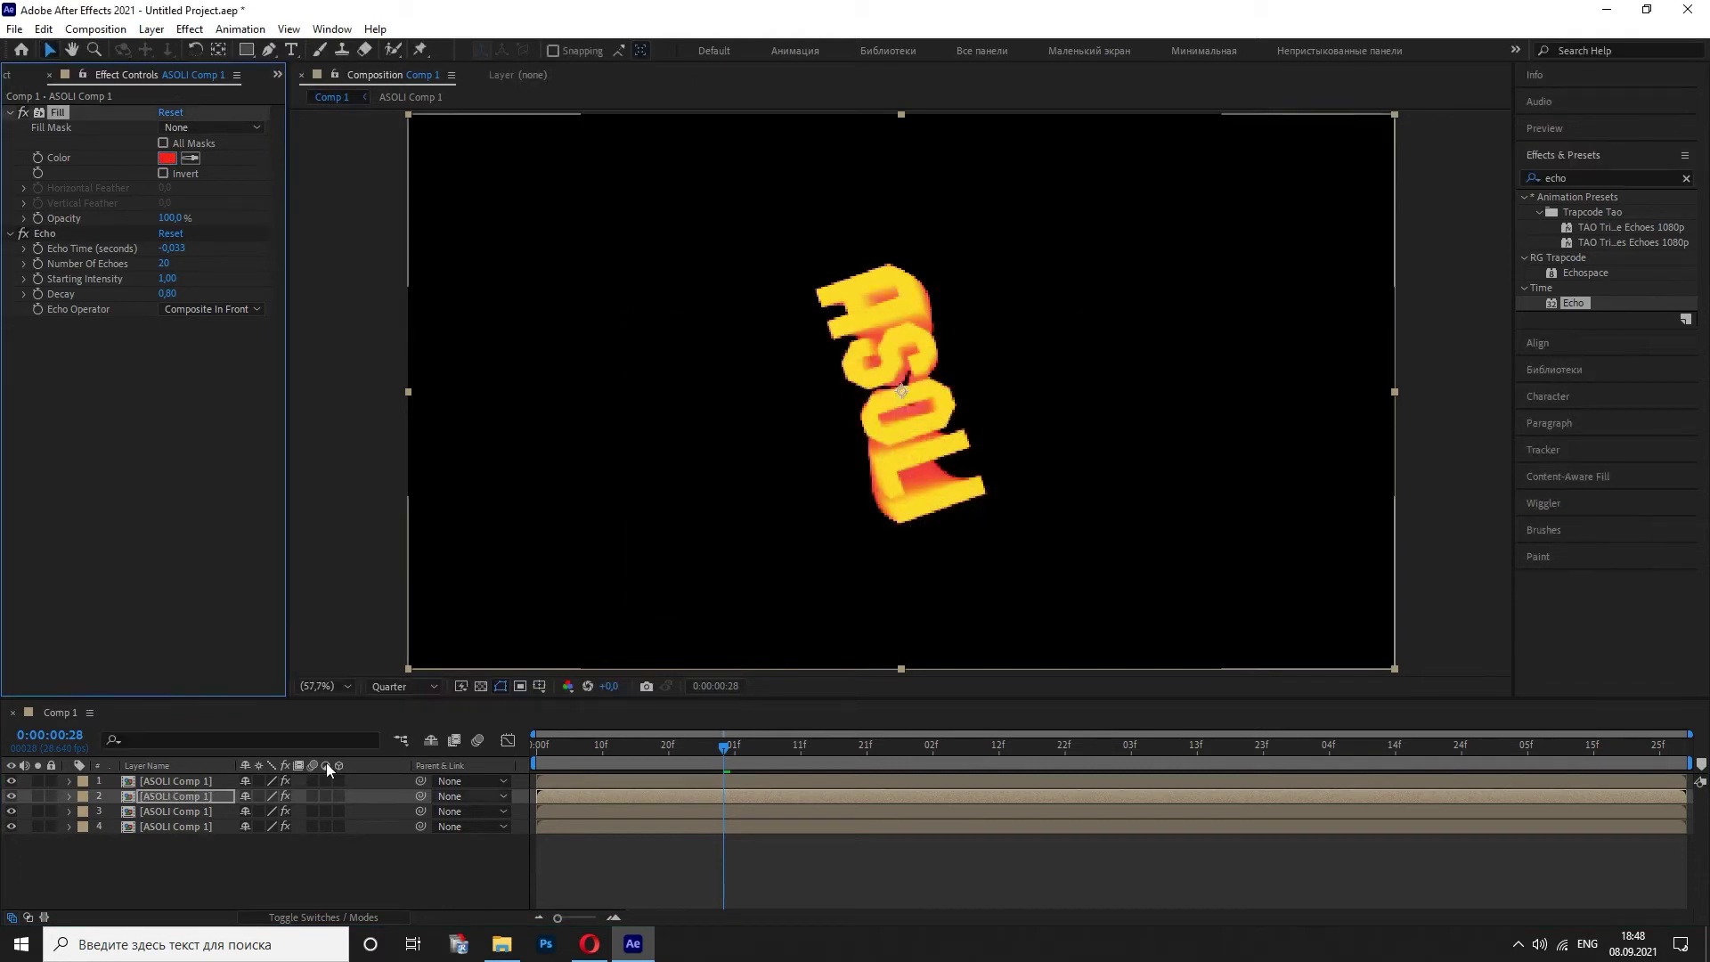
# - Duplicate the top layer, delete Fill and Echo from the topmost copy, and scrub to 0:00:01:10 to check the trail
pyautogui.click(178, 781)
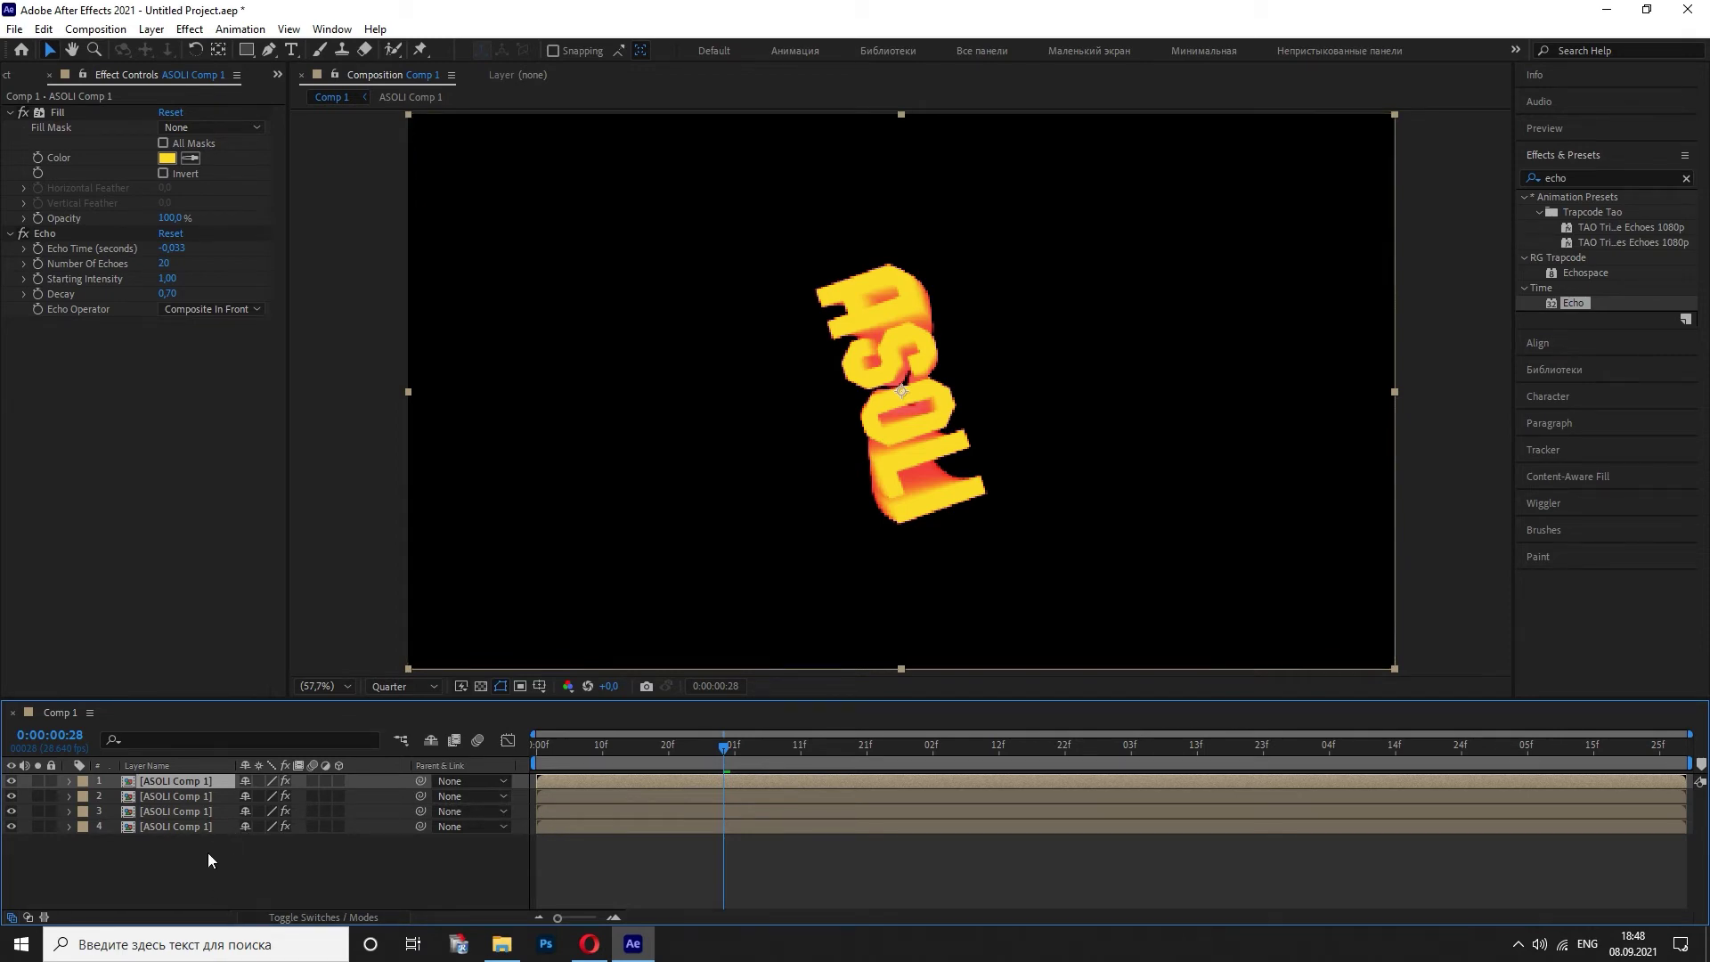
pyautogui.hotkey('ctrl', 'd')
pyautogui.click(44, 234)
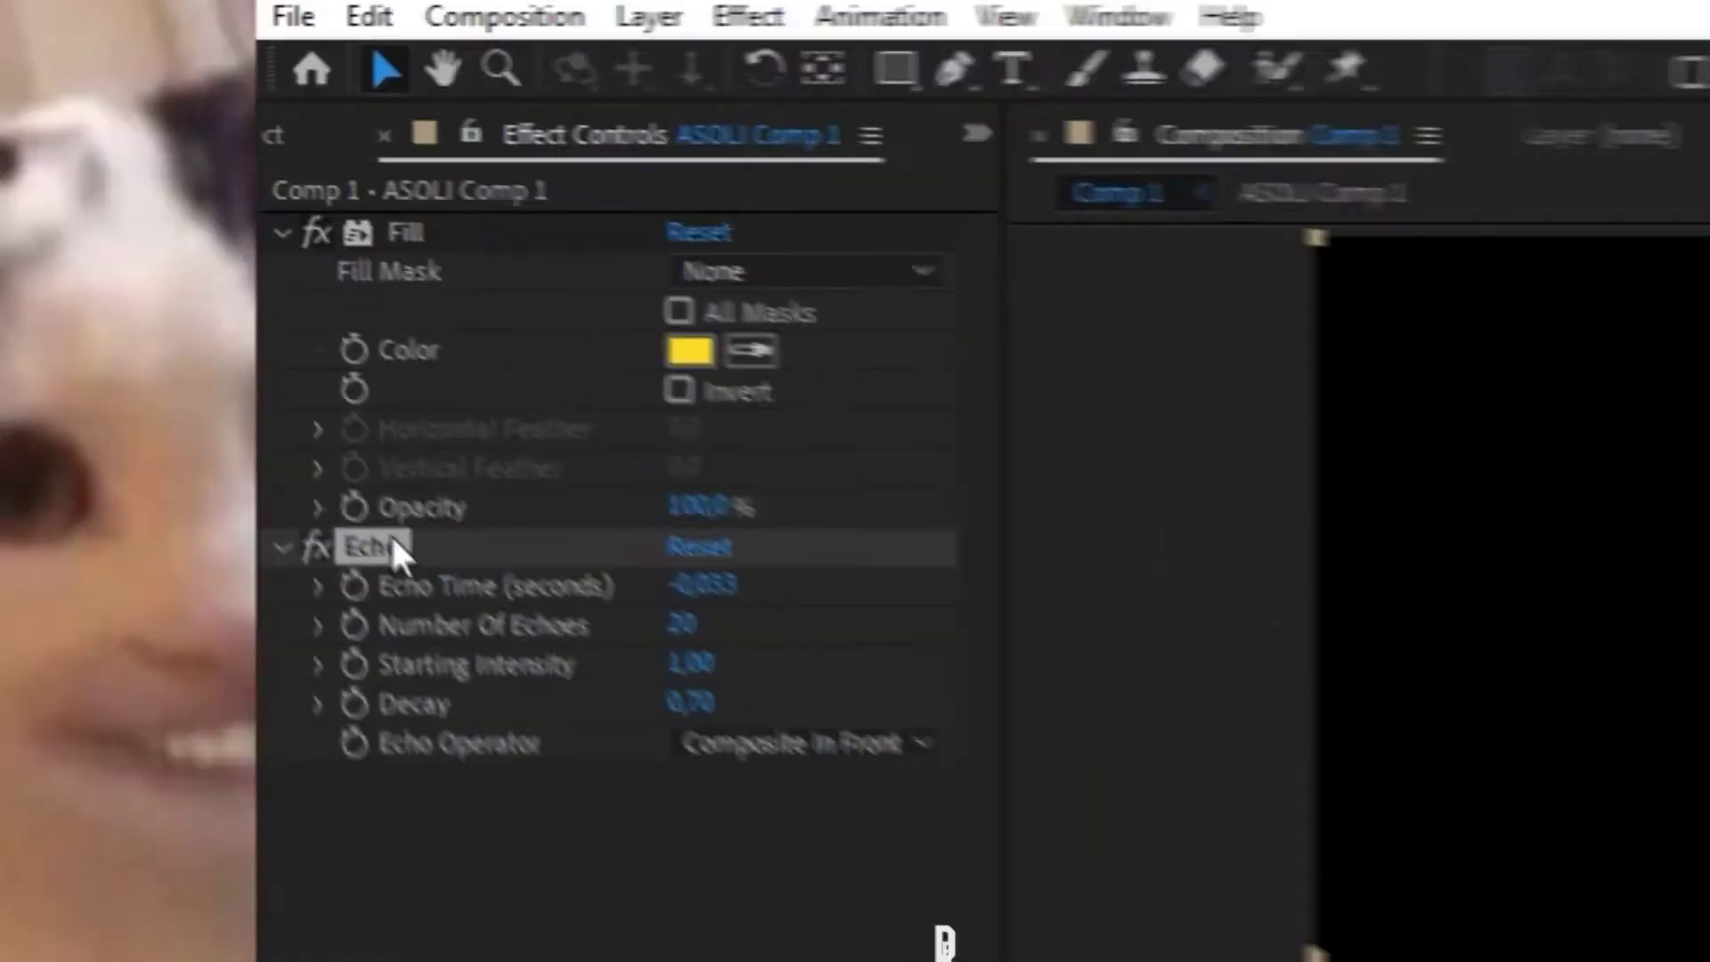
pyautogui.keyDown('ctrl'); pyautogui.click(57, 112); pyautogui.keyUp('ctrl')
pyautogui.press('Delete')
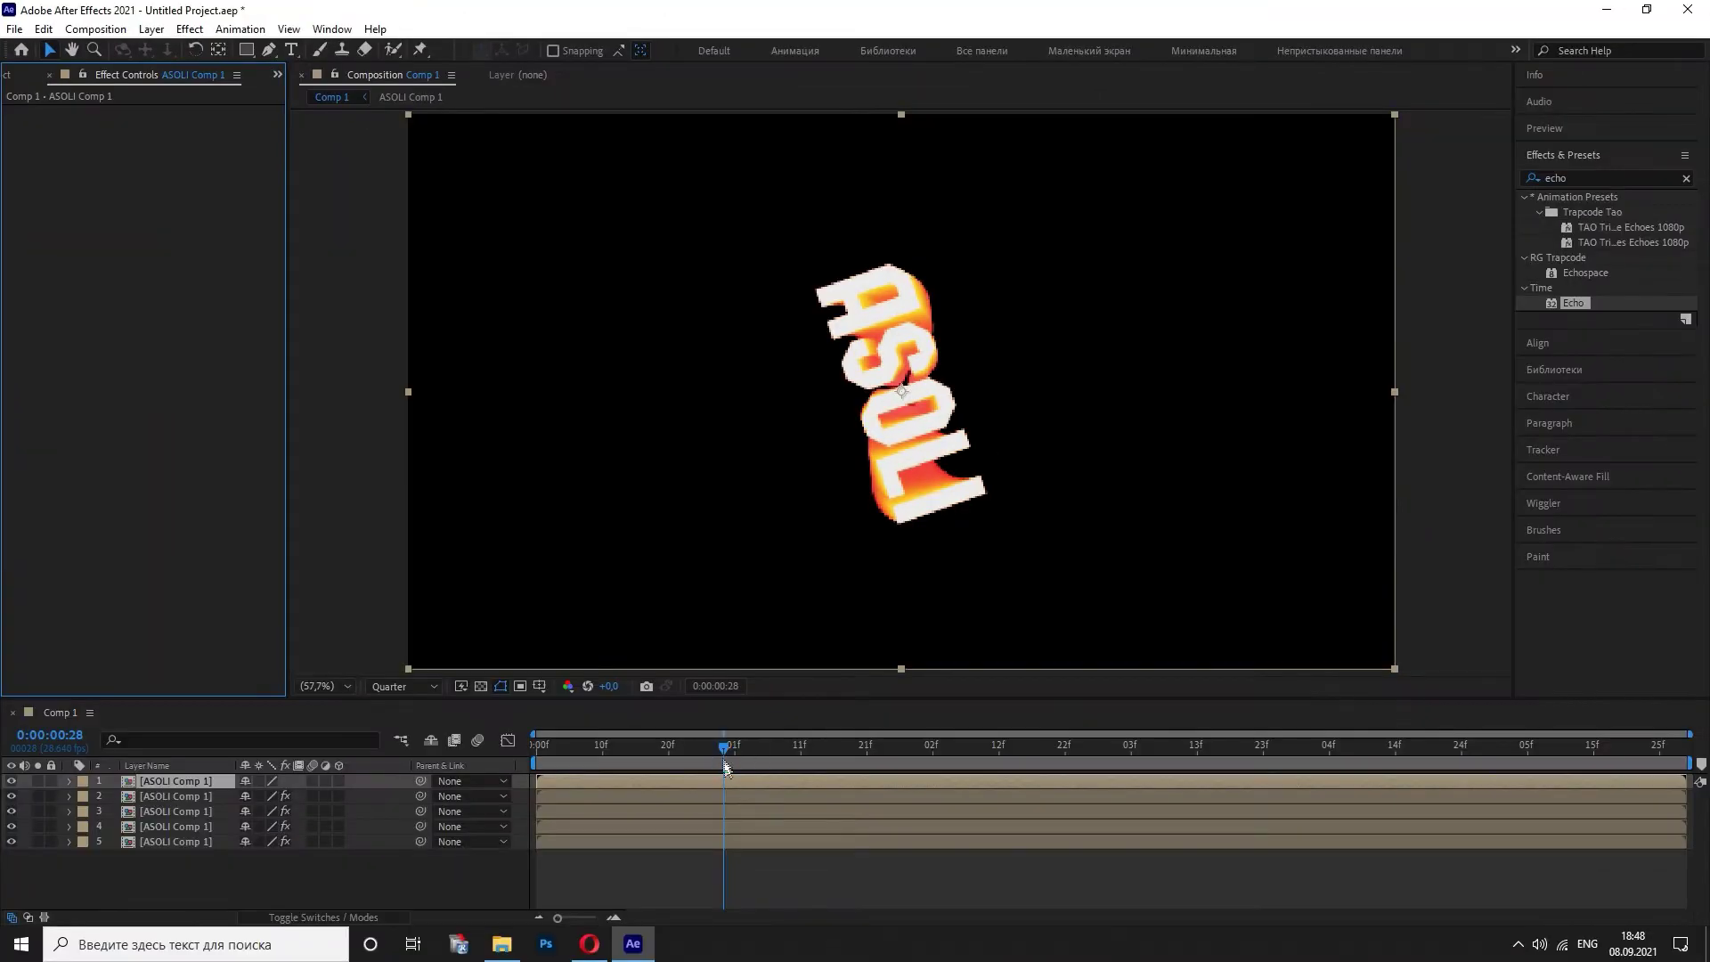
pyautogui.moveTo(726, 751); pyautogui.dragTo(803, 748)
pyautogui.press('pageup')
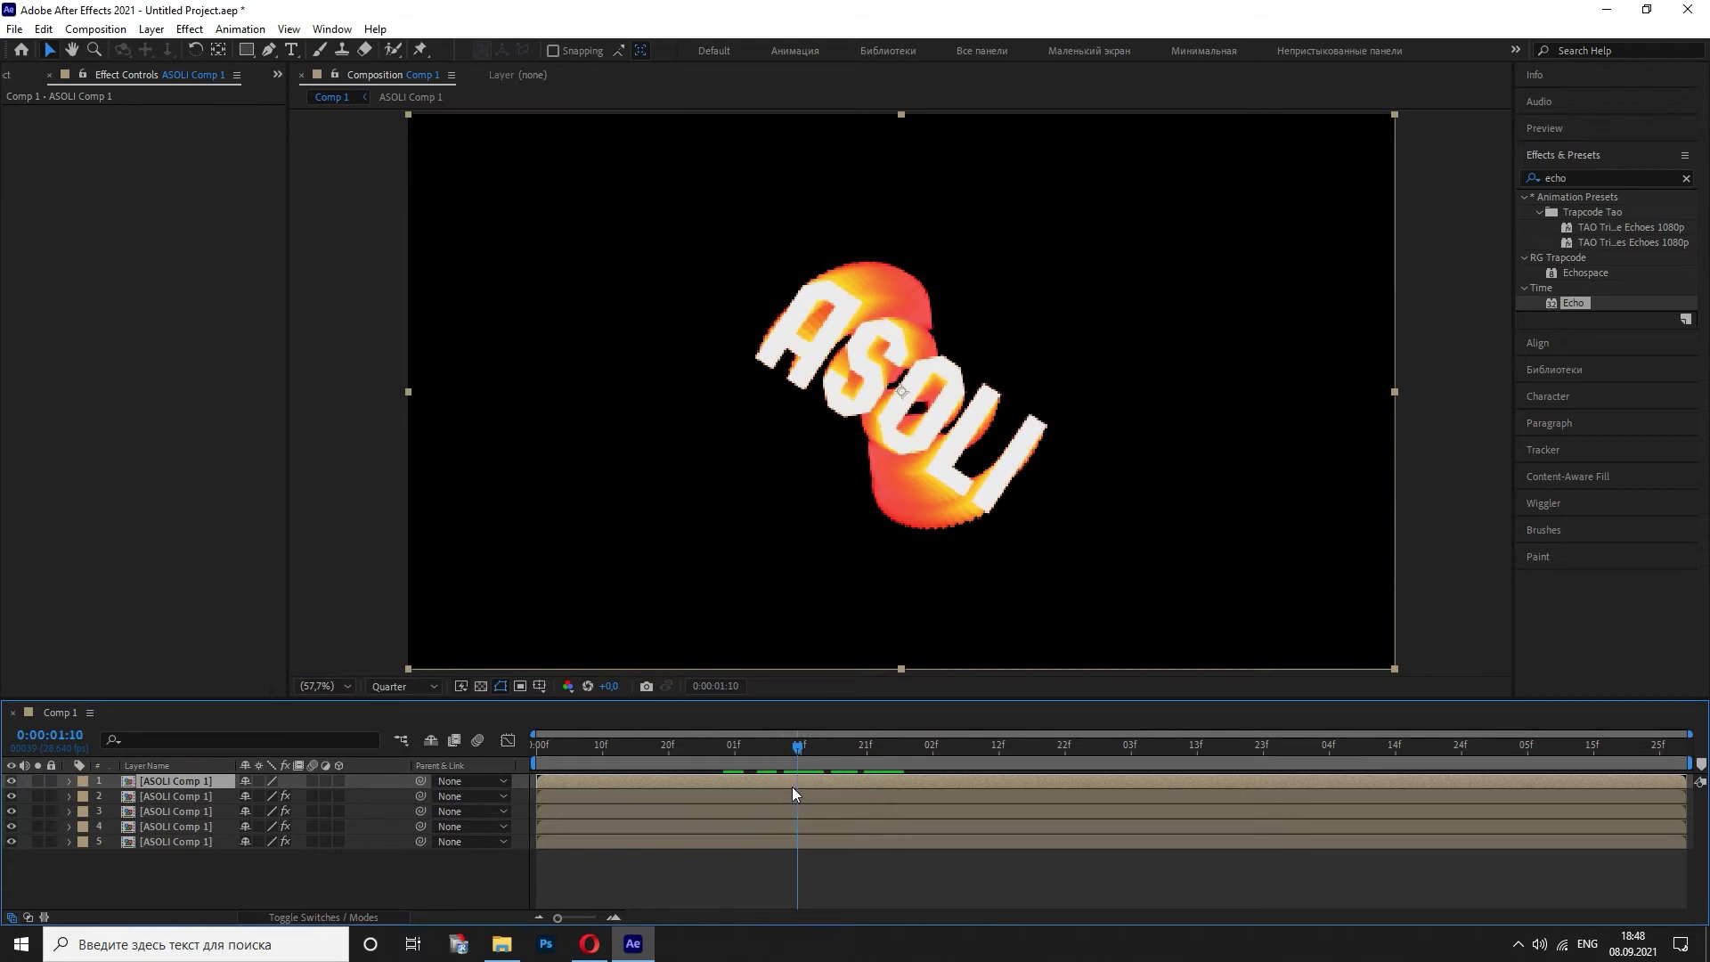
# - Pre-compose all five ASOLI Comp 1 layers together, moving all attributes into the new composition
pyautogui.click(229, 887)
pyautogui.click(179, 781)
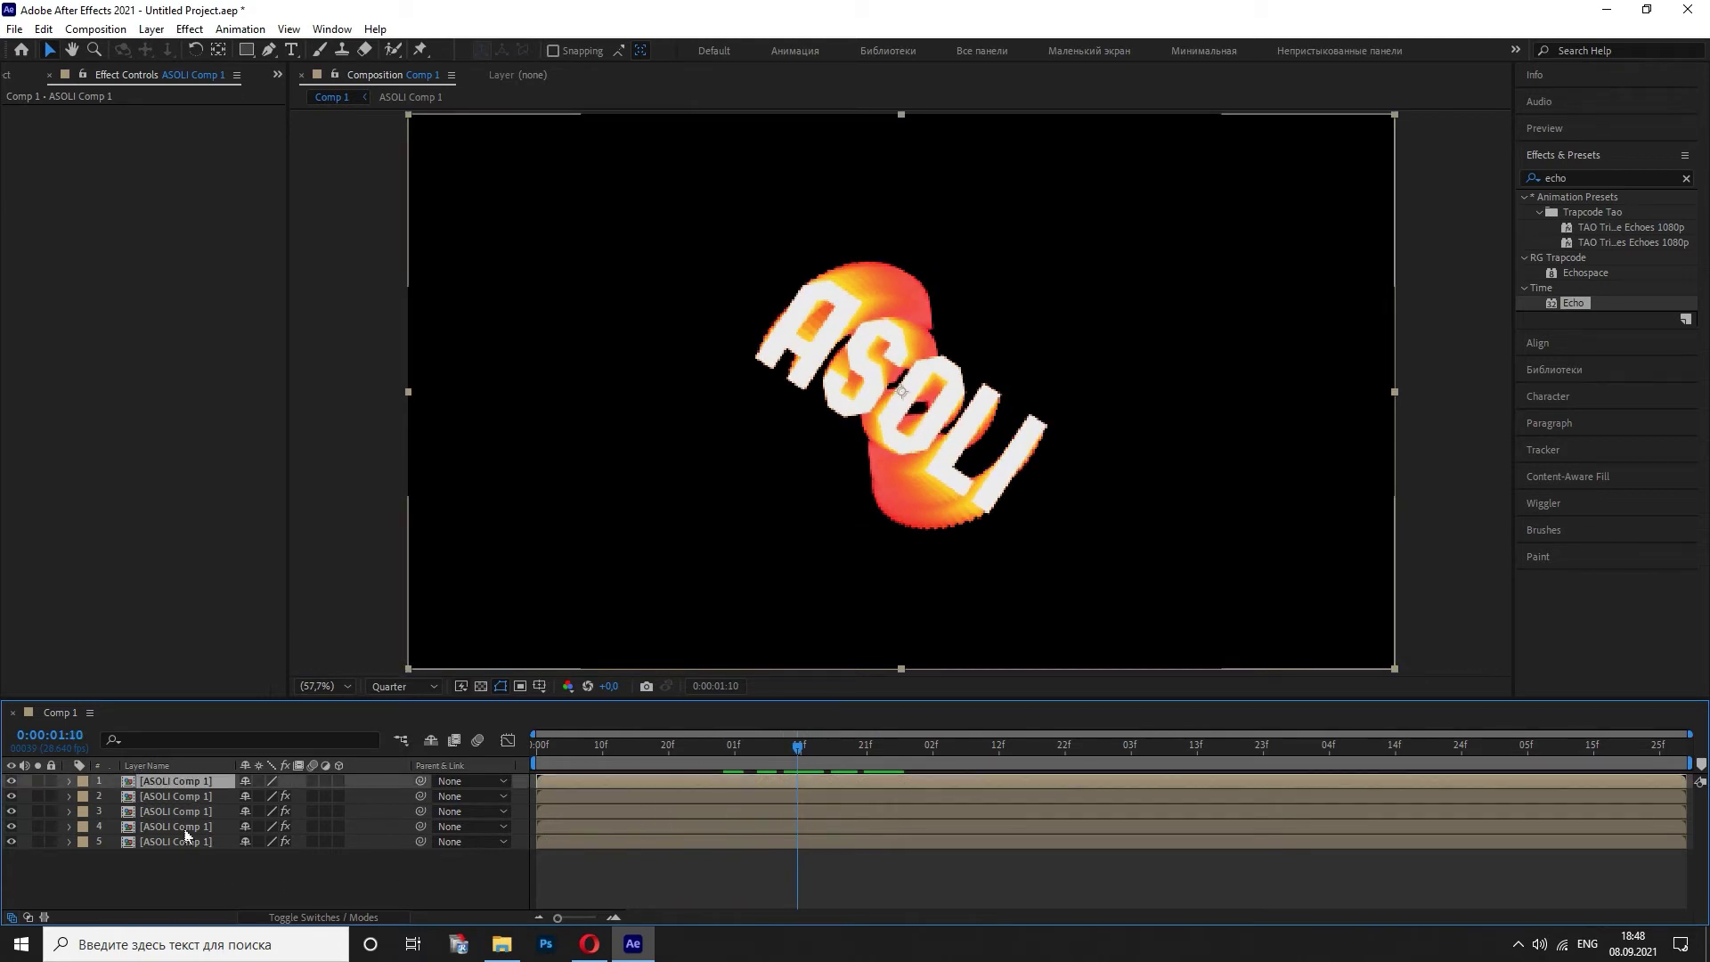
pyautogui.keyDown('shift'); pyautogui.click(185, 841); pyautogui.keyUp('shift')
pyautogui.hotkey('ctrl', 'shift', 'c')
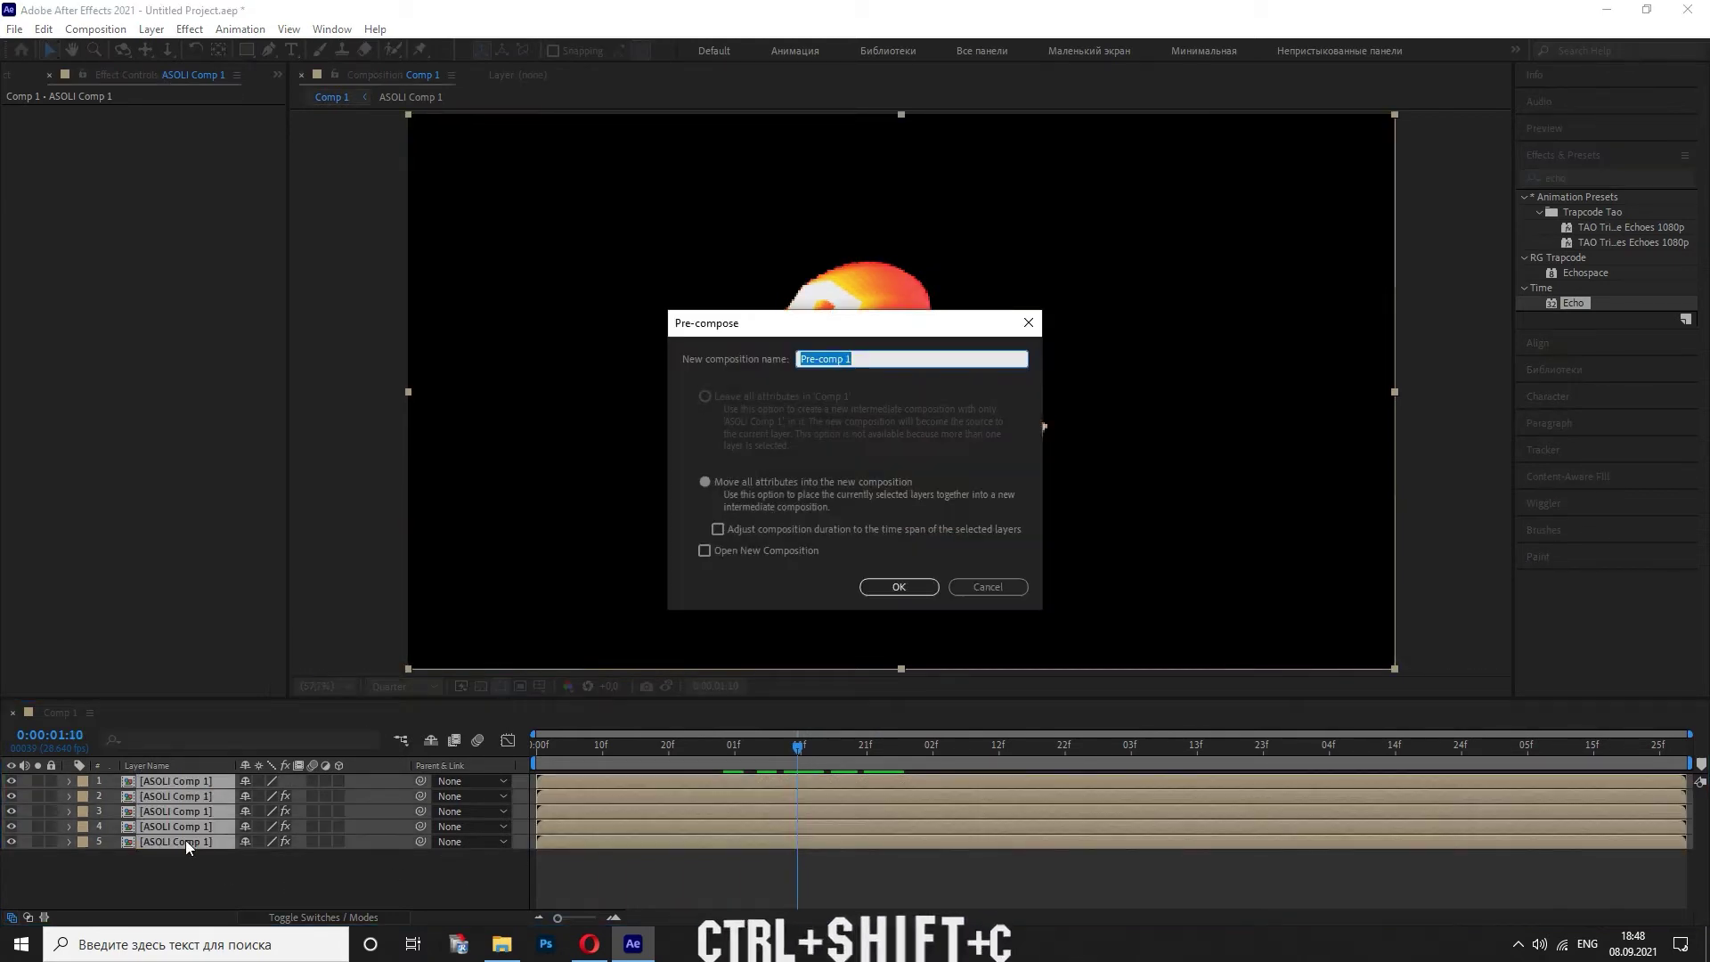
pyautogui.press('Return')
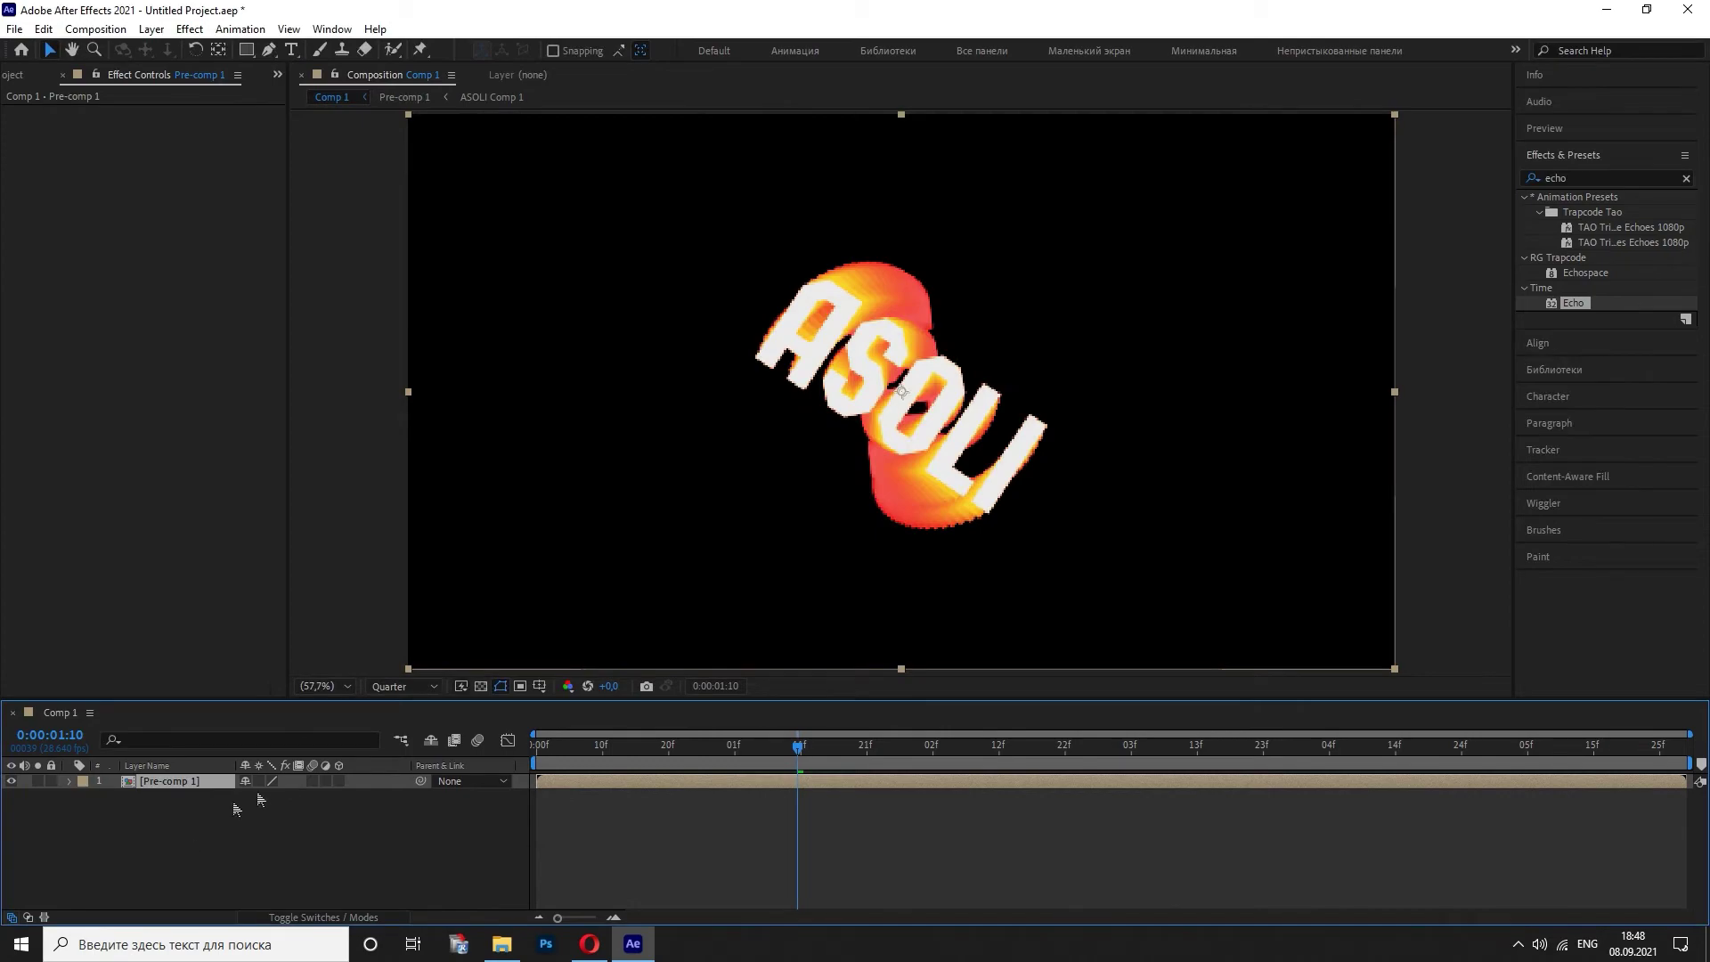
# - Create a comp-size dark gray solid with color 1B1B1B and place it beneath the Pre-comp 1 layer as background
pyautogui.rightClick(214, 868)
pyautogui.moveTo(316, 649)
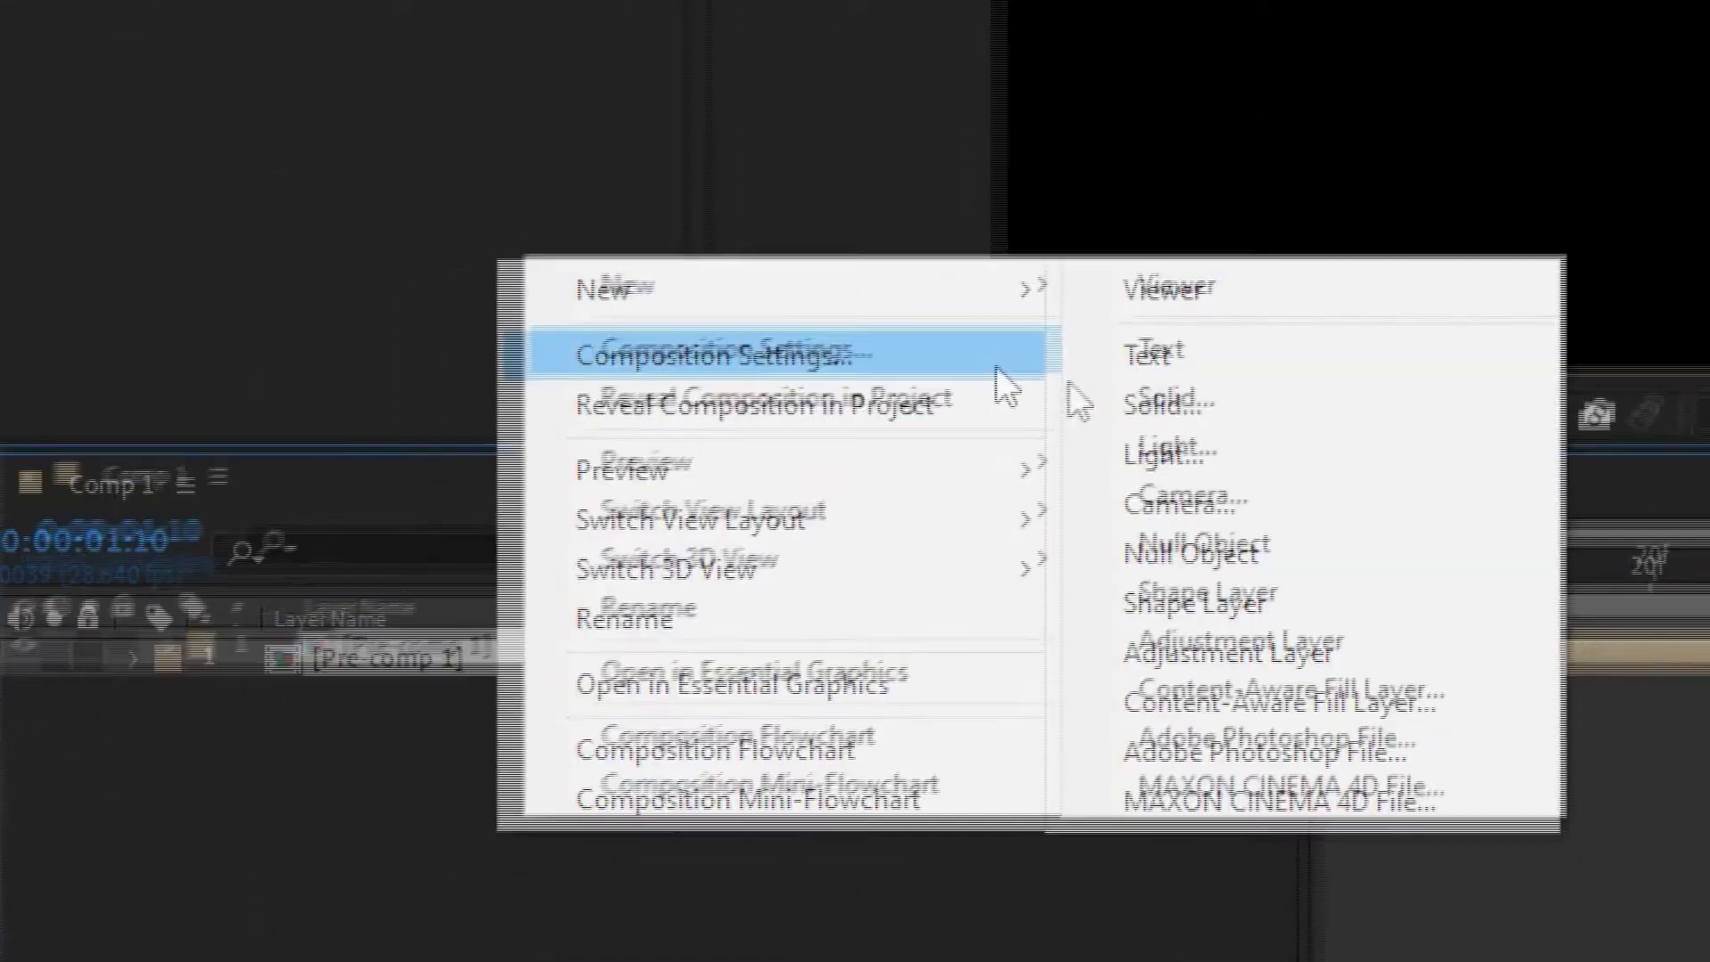
pyautogui.click(481, 670)
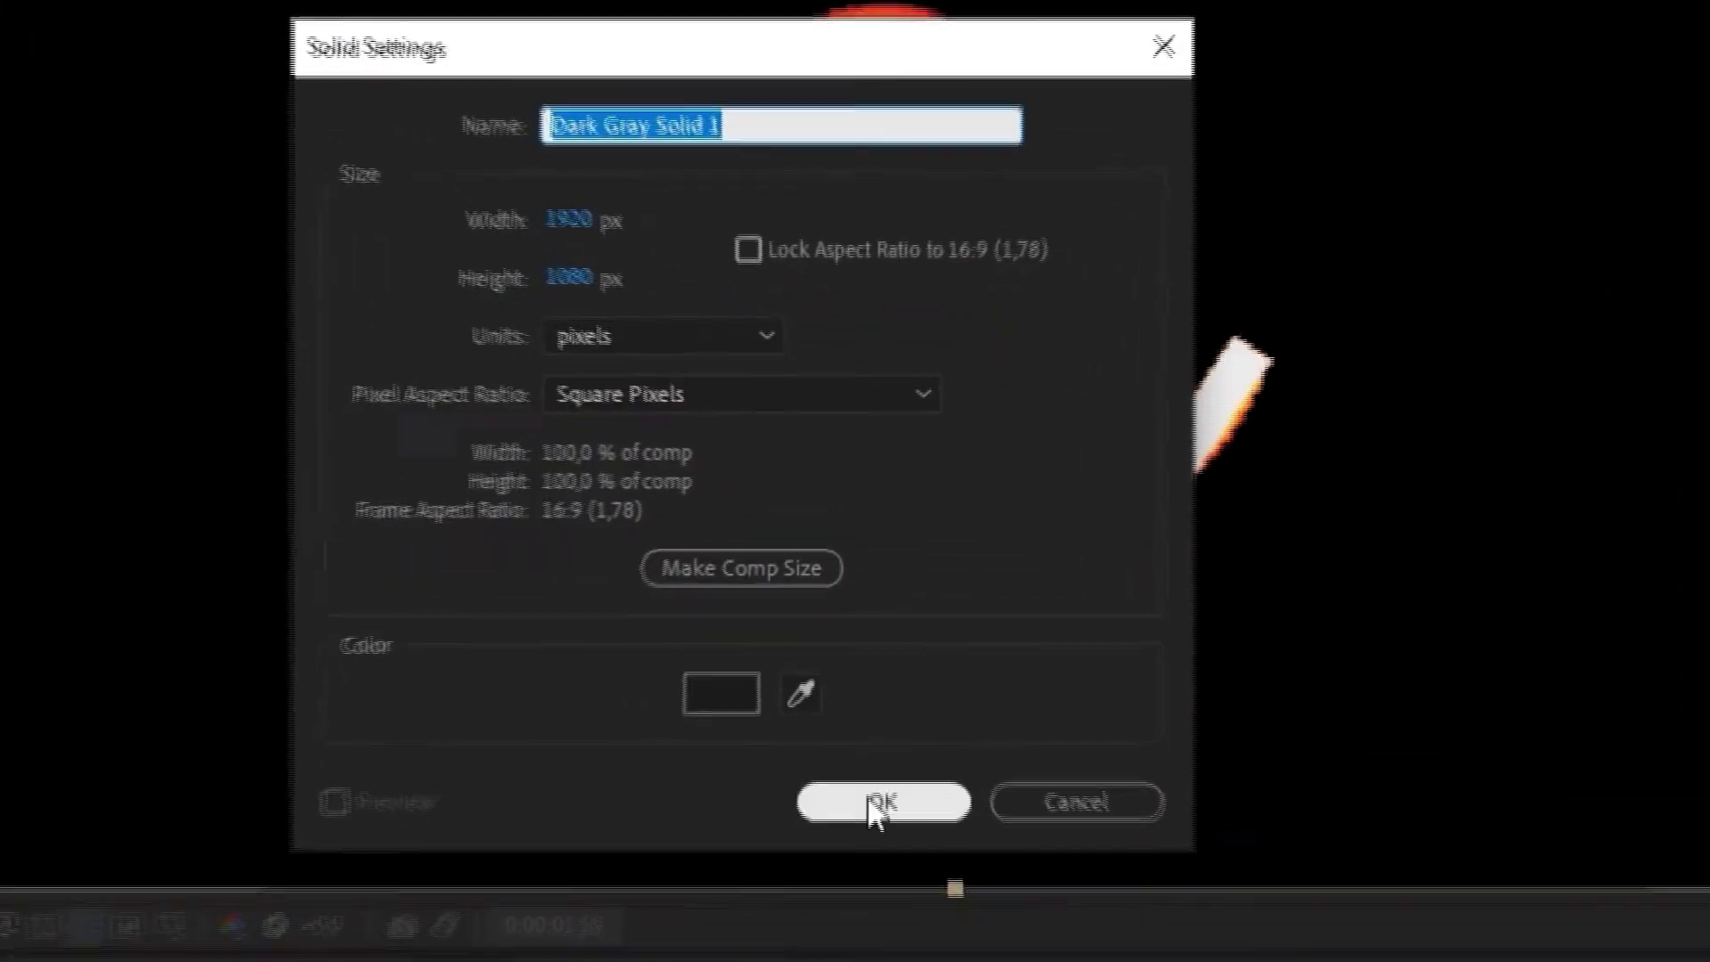
pyautogui.click(721, 698)
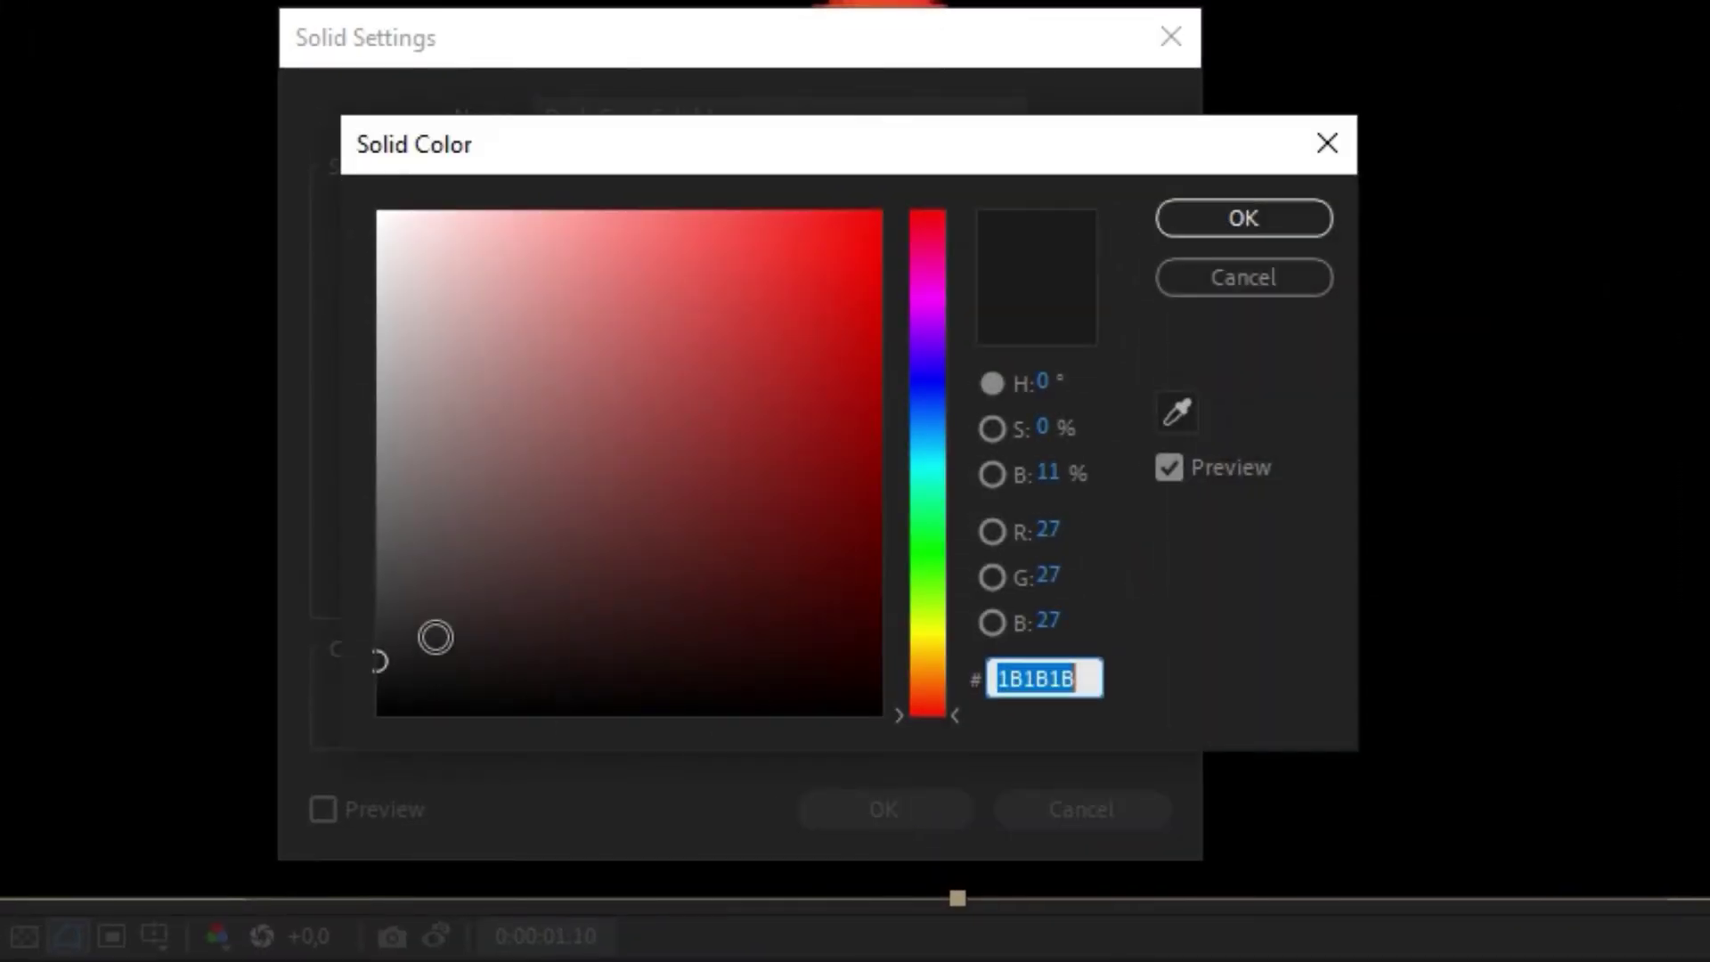
pyautogui.click(1234, 223)
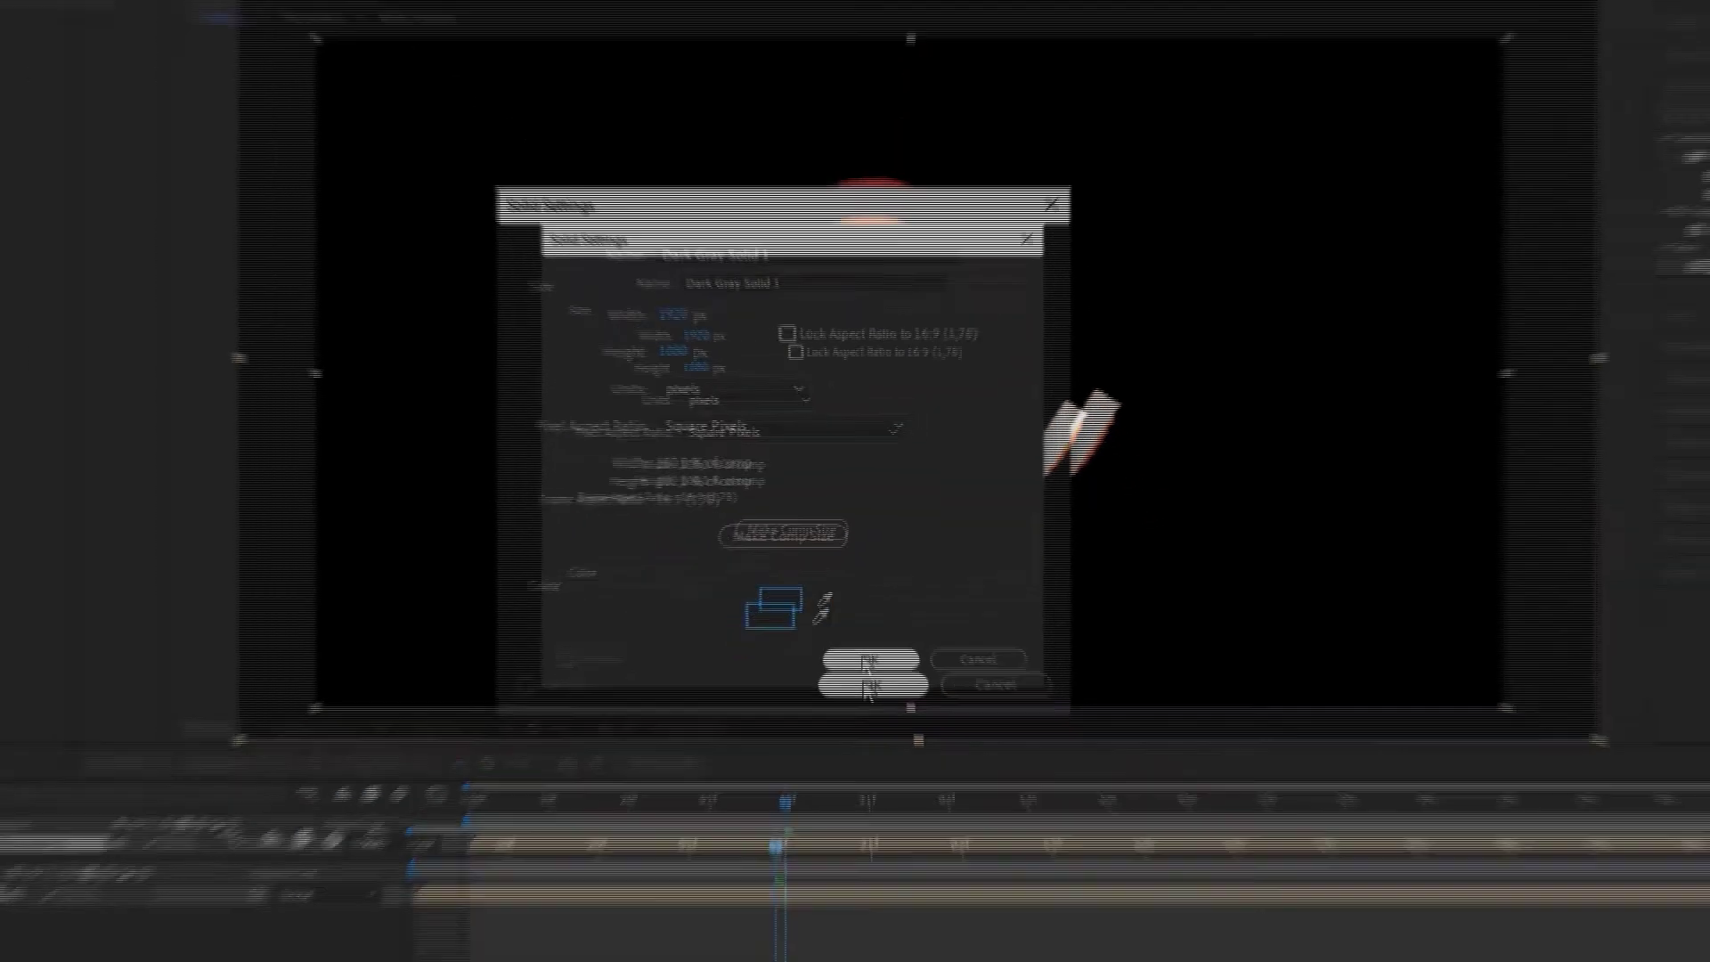
pyautogui.click(878, 810)
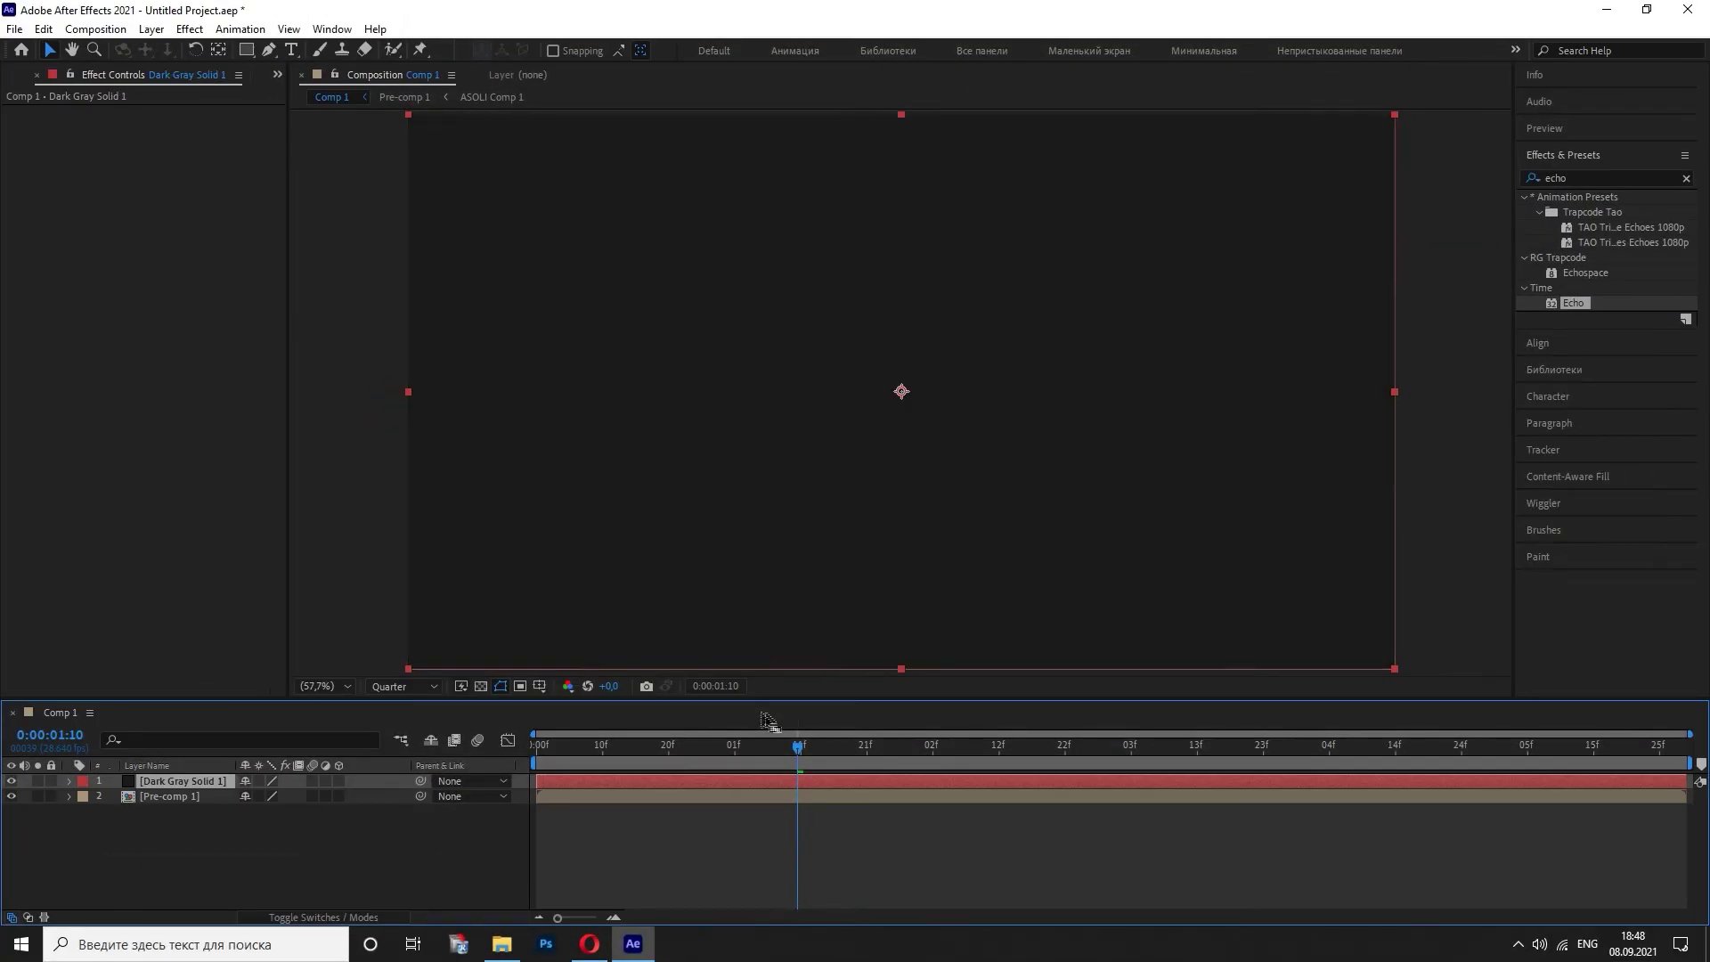
pyautogui.moveTo(190, 787); pyautogui.dragTo(190, 813)
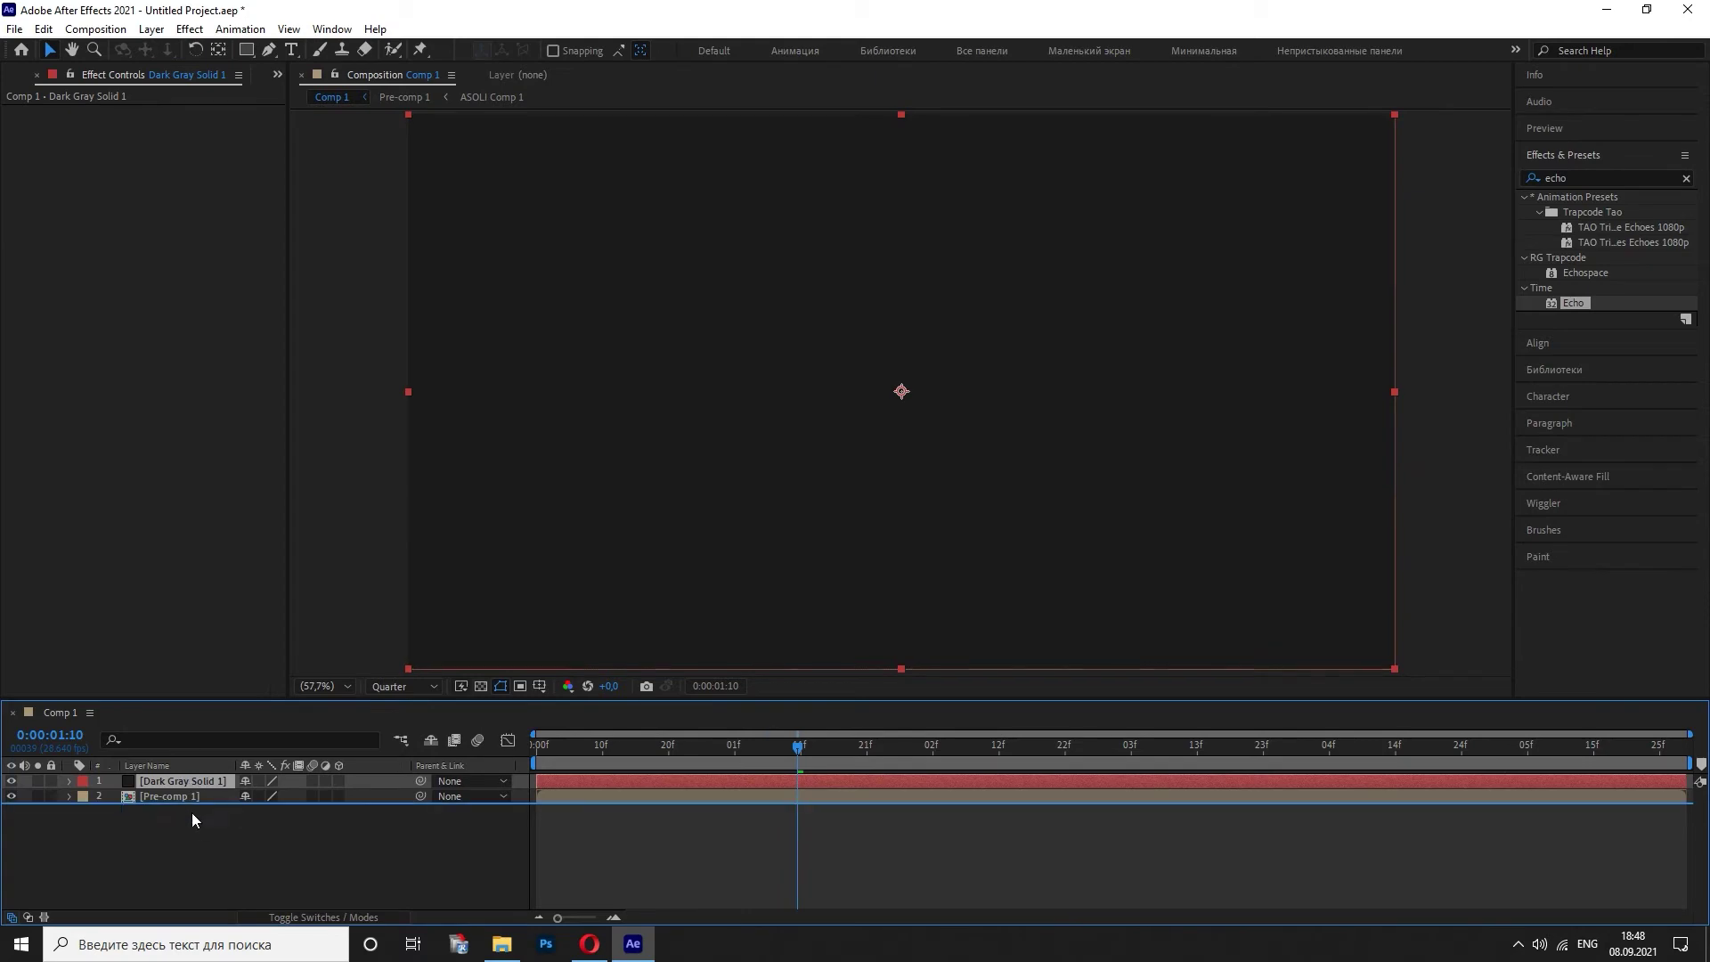
# - Create an adjustment layer and place it above Pre-comp 1 at the top of the layer stack
pyautogui.rightClick(191, 816)
pyautogui.moveTo(279, 617)
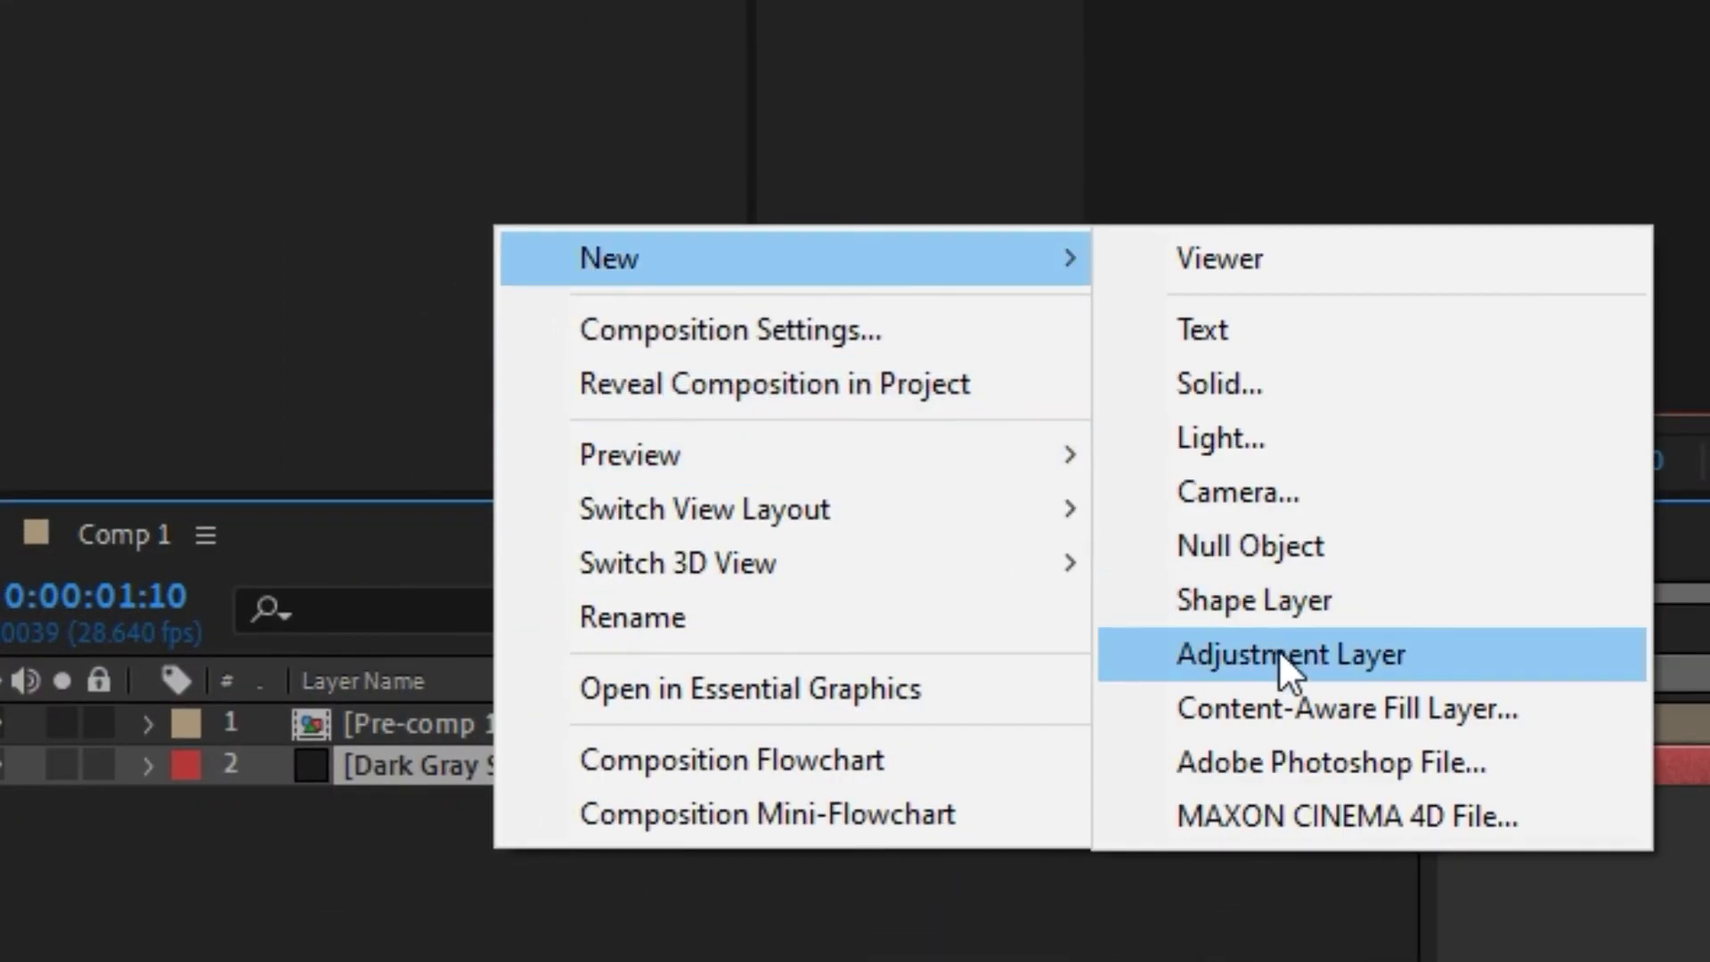
pyautogui.click(1289, 666)
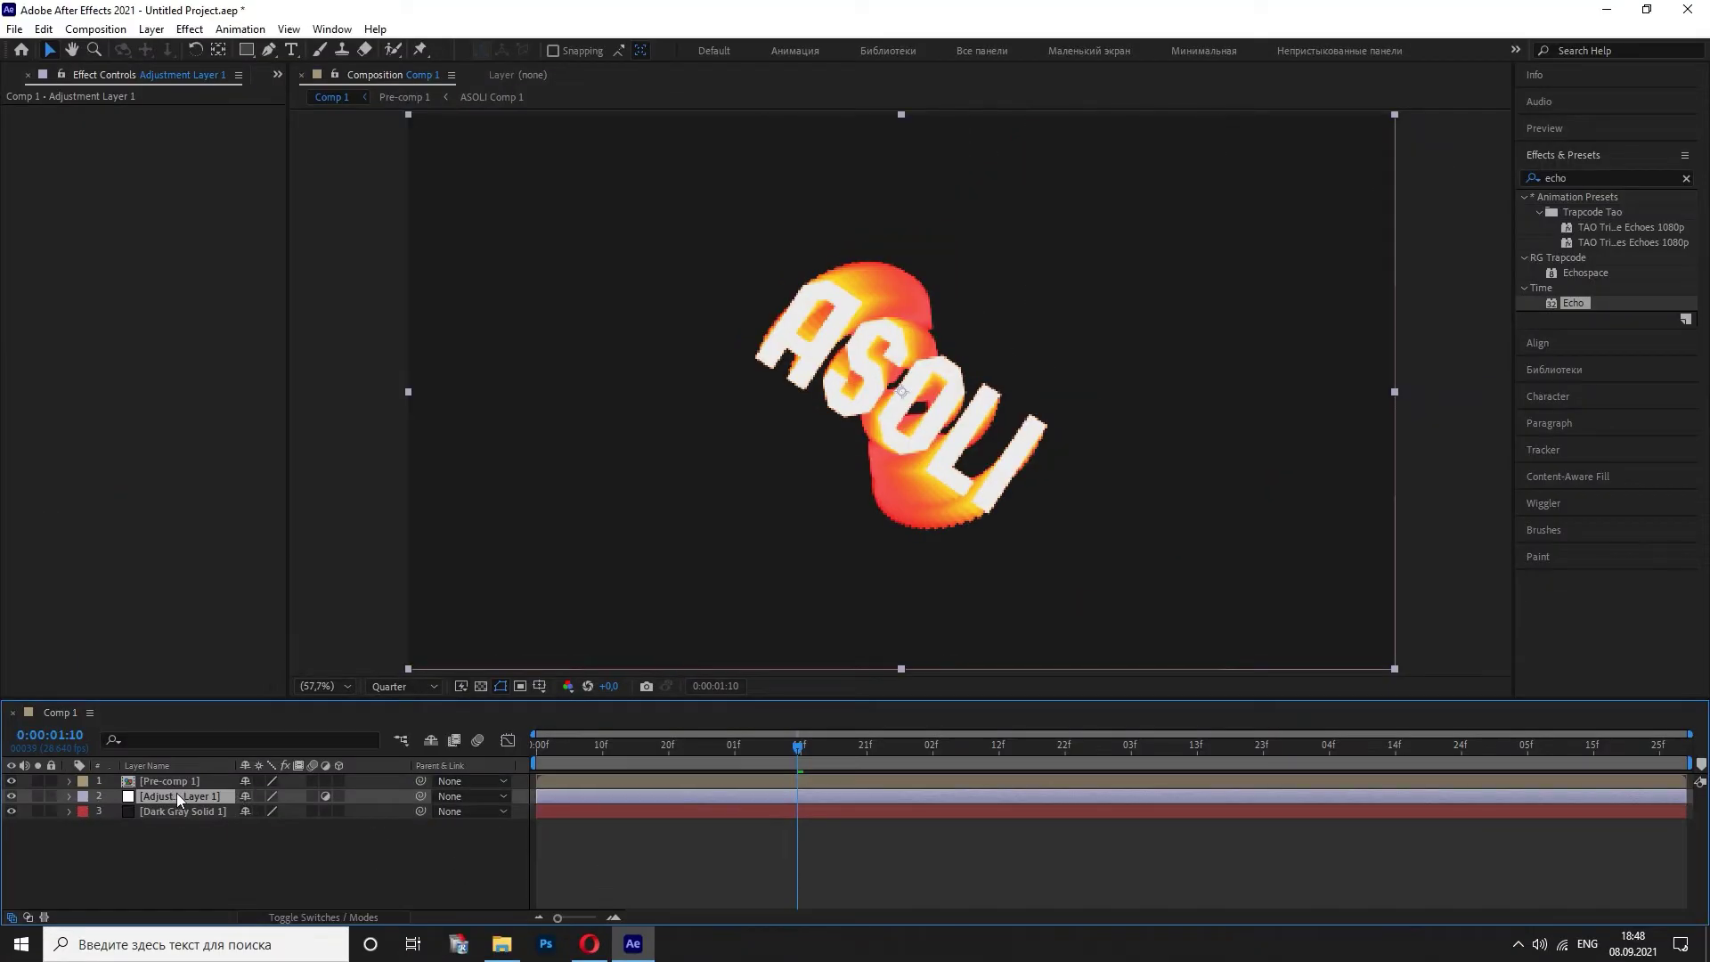
pyautogui.moveTo(178, 799); pyautogui.dragTo(194, 782)
# - Find the Curves effect and apply it to the adjustment layer
pyautogui.click(1611, 187)
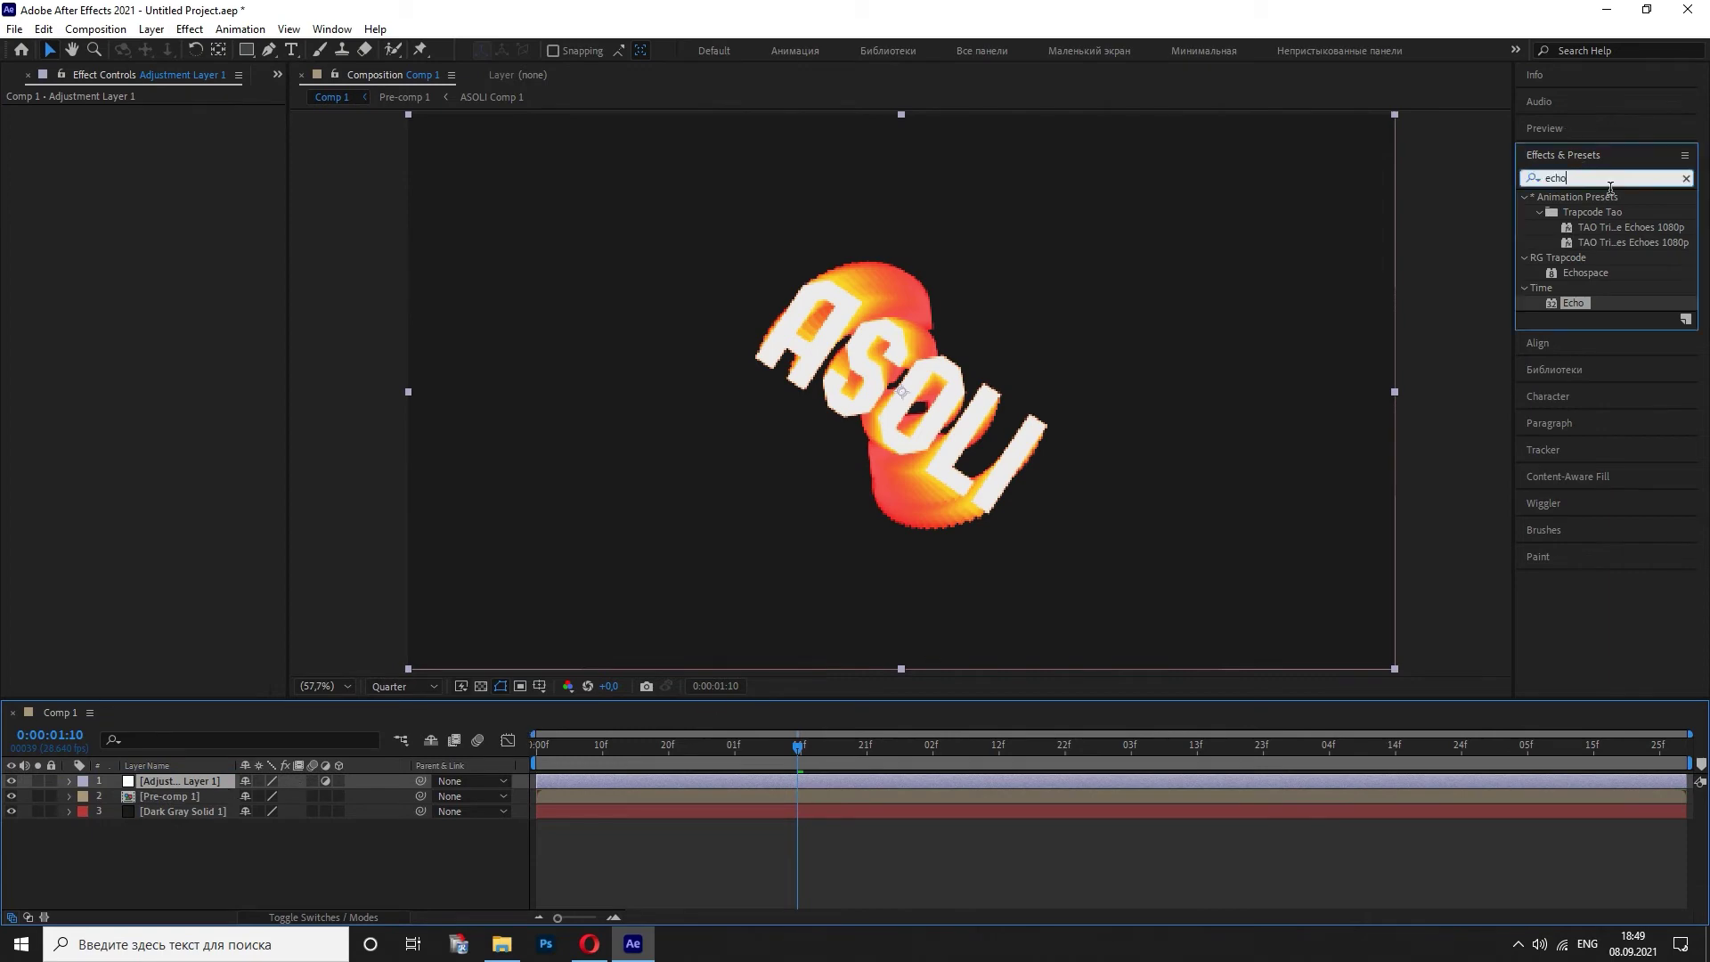
pyautogui.doubleClick(1610, 187)
pyautogui.write('curve')
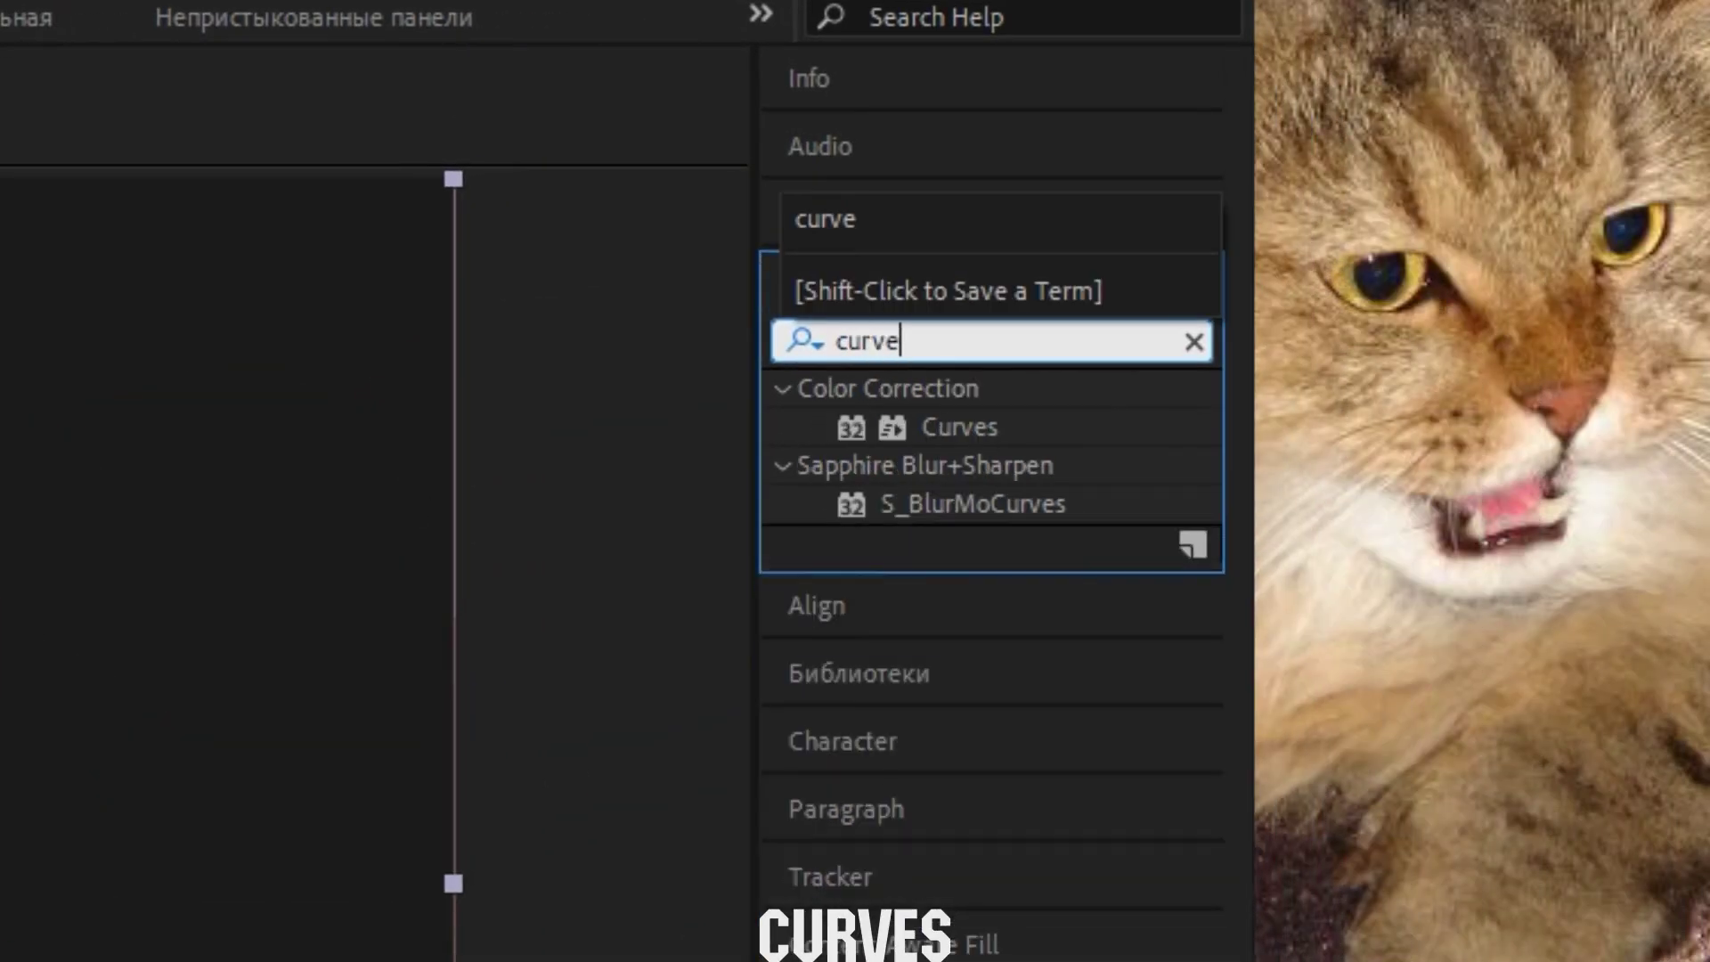
pyautogui.write('s')
pyautogui.doubleClick(949, 427)
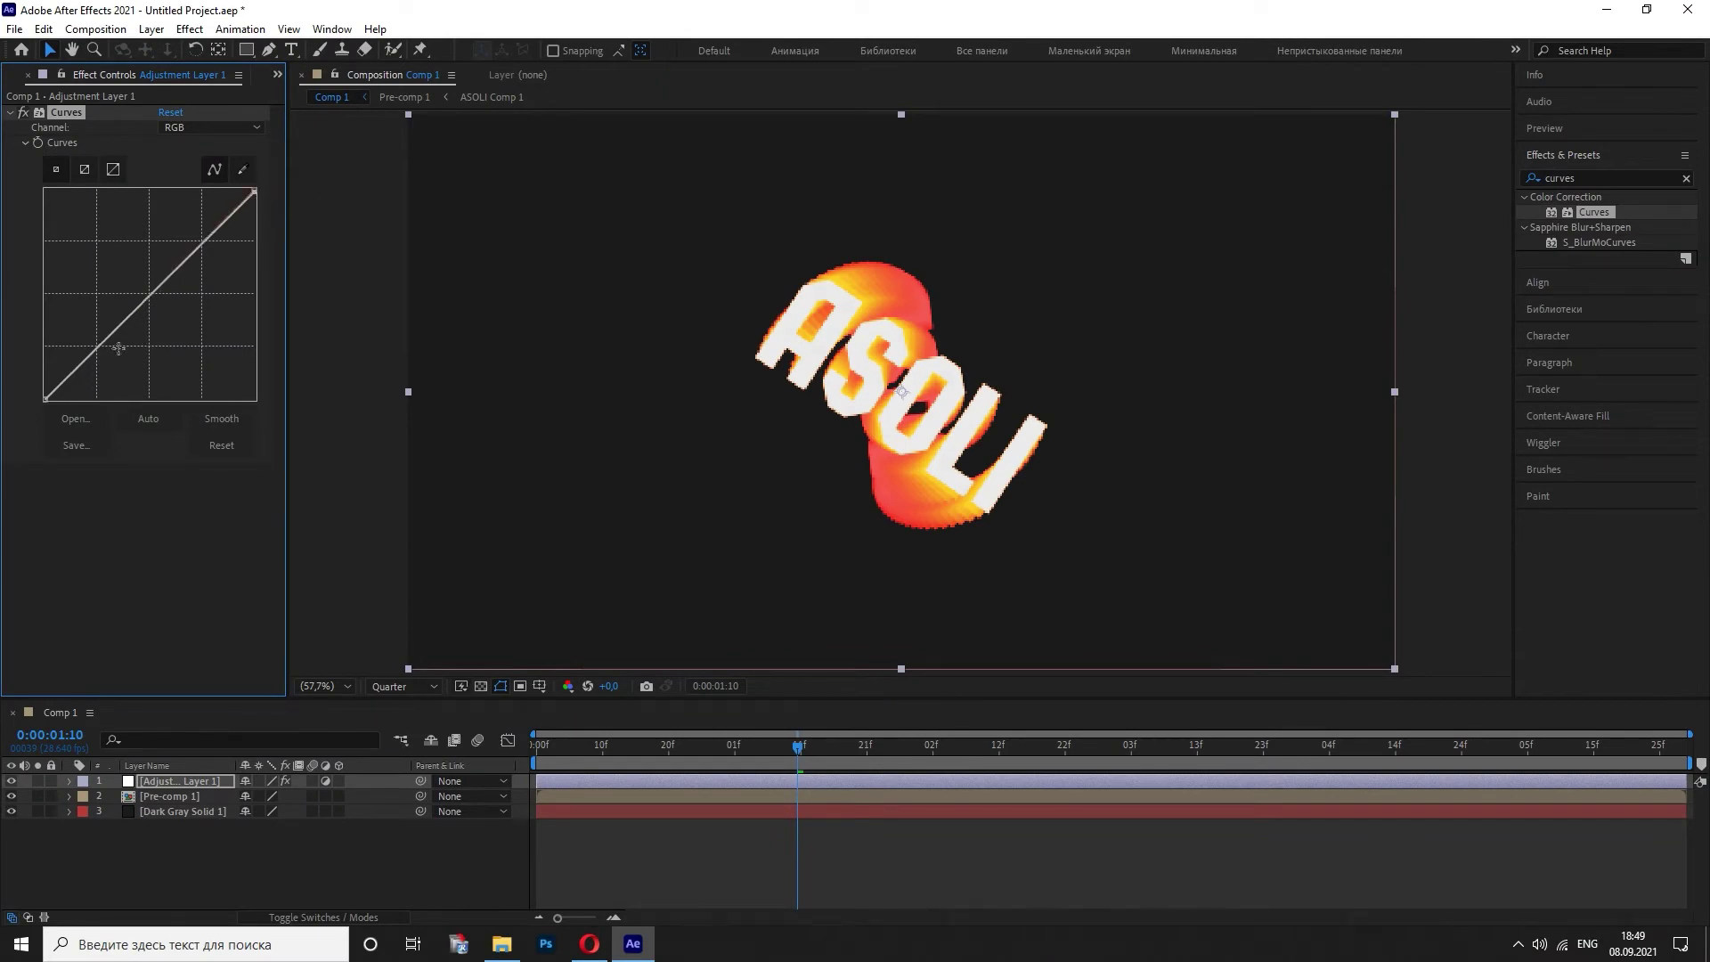
# - Shape the RGB curve on the adjustment layer by raising the shadows slightly and lowering the highlights slightly
pyautogui.moveTo(118, 348); pyautogui.dragTo(104, 330)
pyautogui.moveTo(207, 243); pyautogui.dragTo(209, 252)
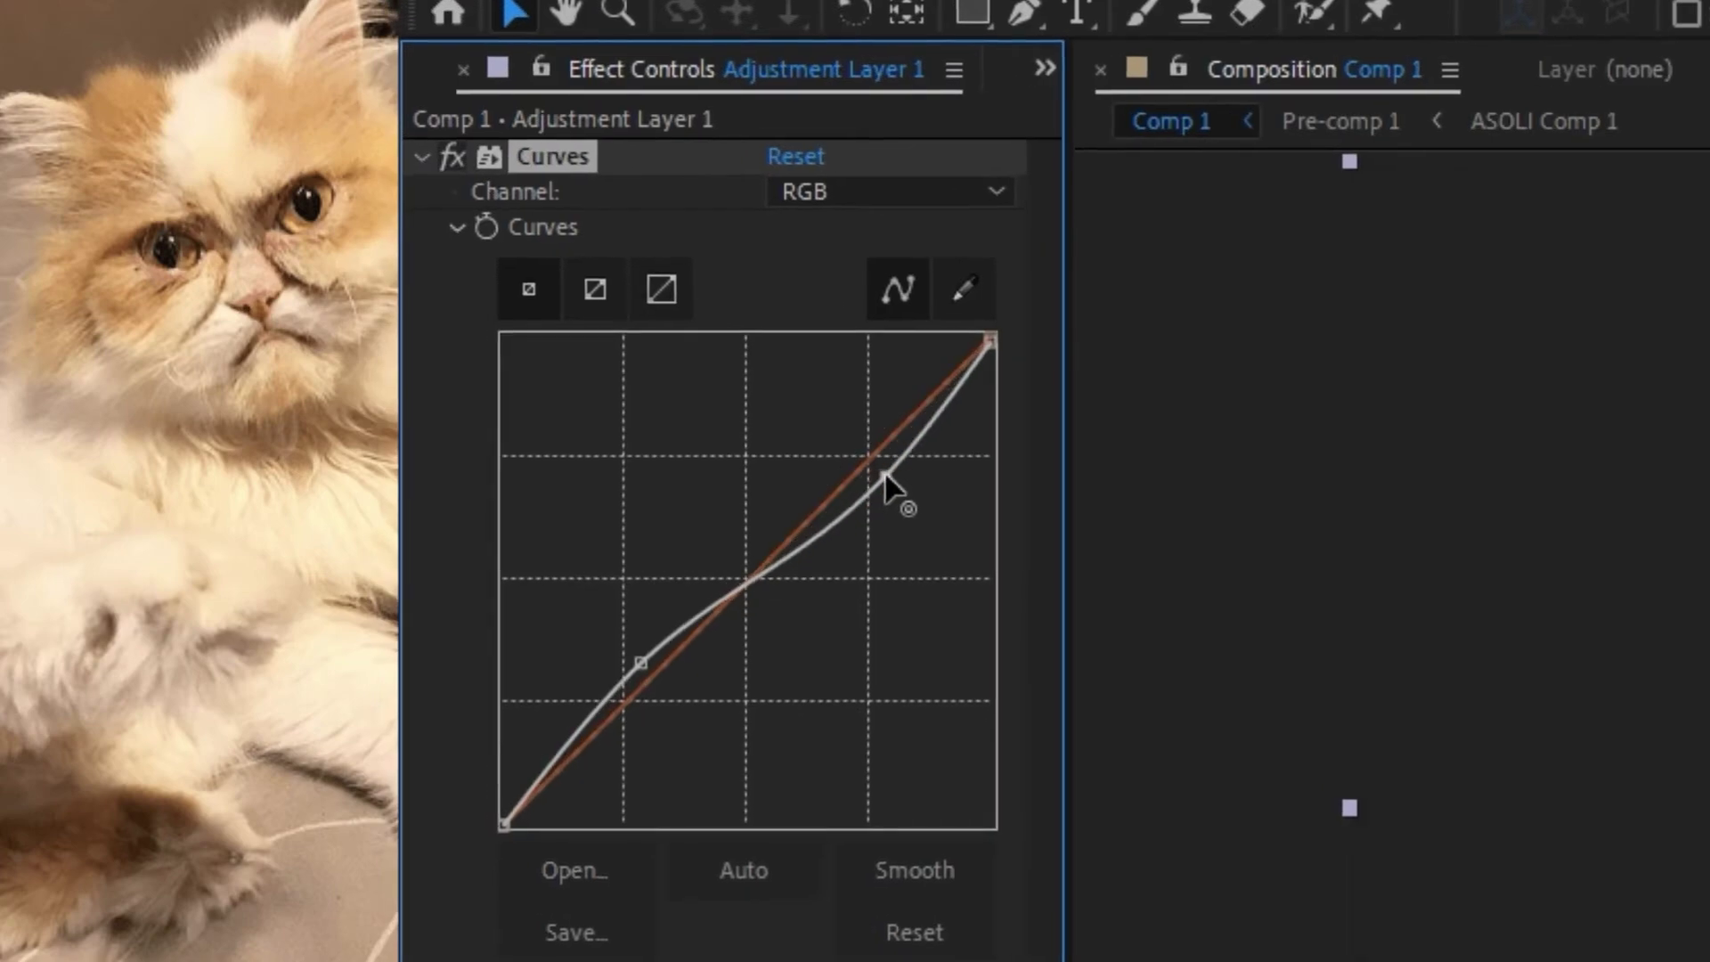
pyautogui.moveTo(885, 481); pyautogui.dragTo(886, 477)
# - Raise the Red channel's curve slightly below its midpoint, and lift the Blue channel's curve slightly as well
pyautogui.click(870, 193)
pyautogui.click(879, 279)
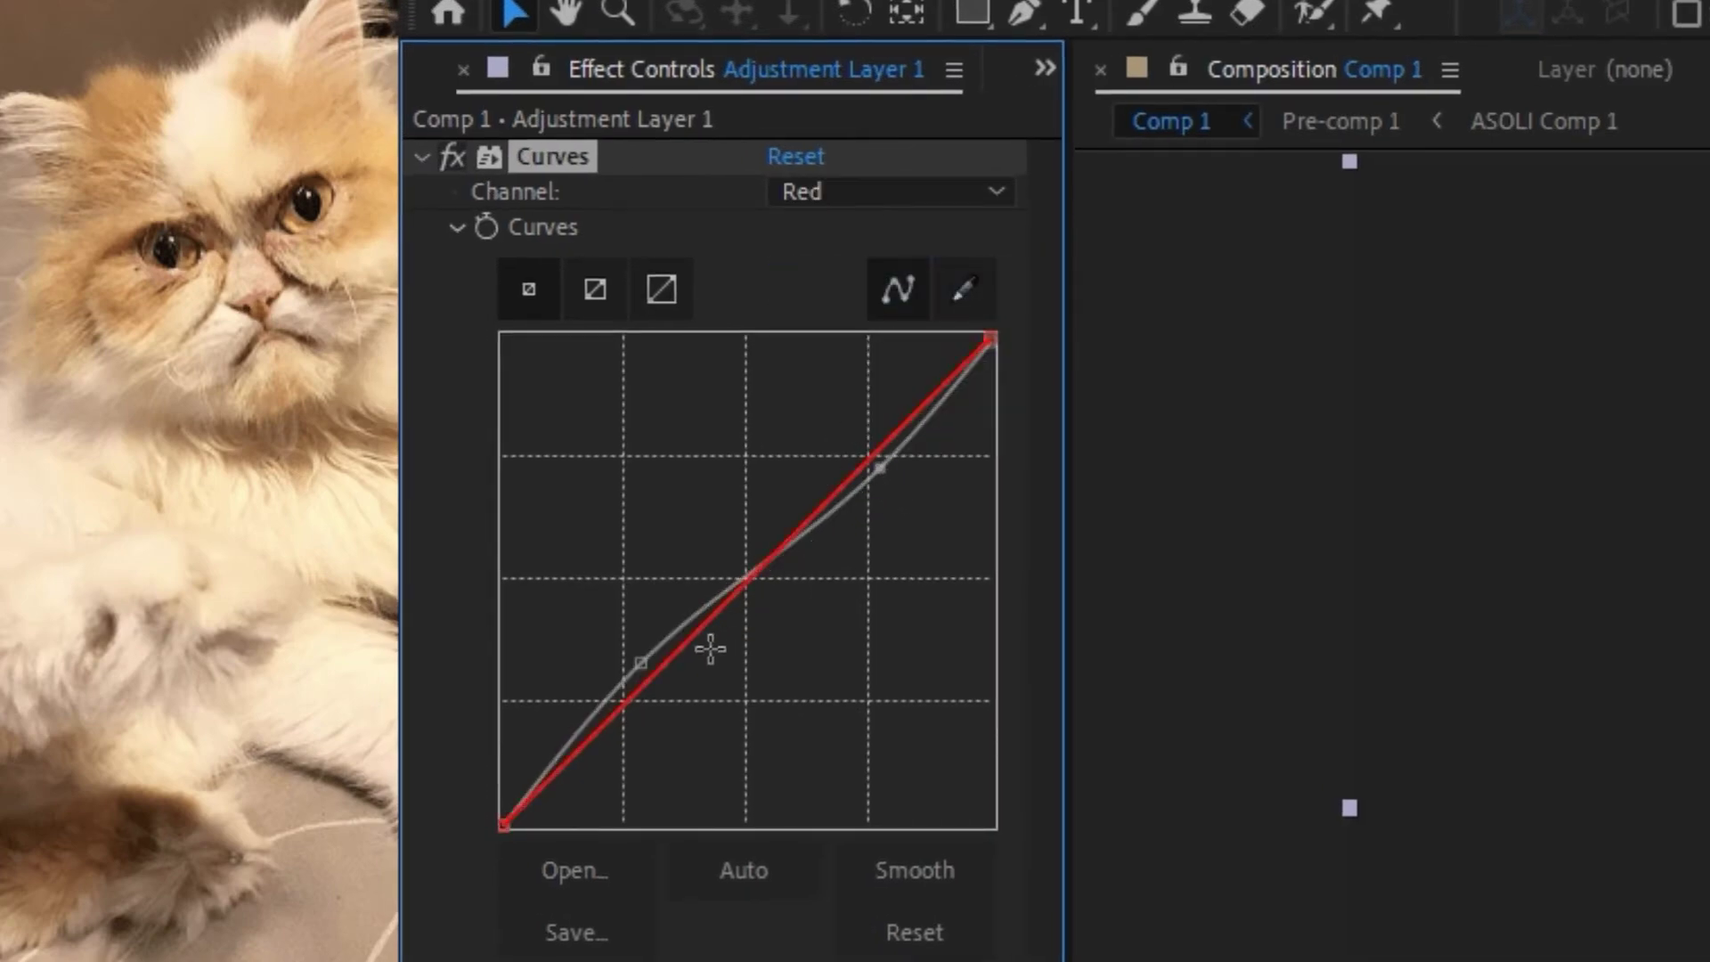
pyautogui.moveTo(710, 624); pyautogui.dragTo(698, 600)
pyautogui.click(895, 194)
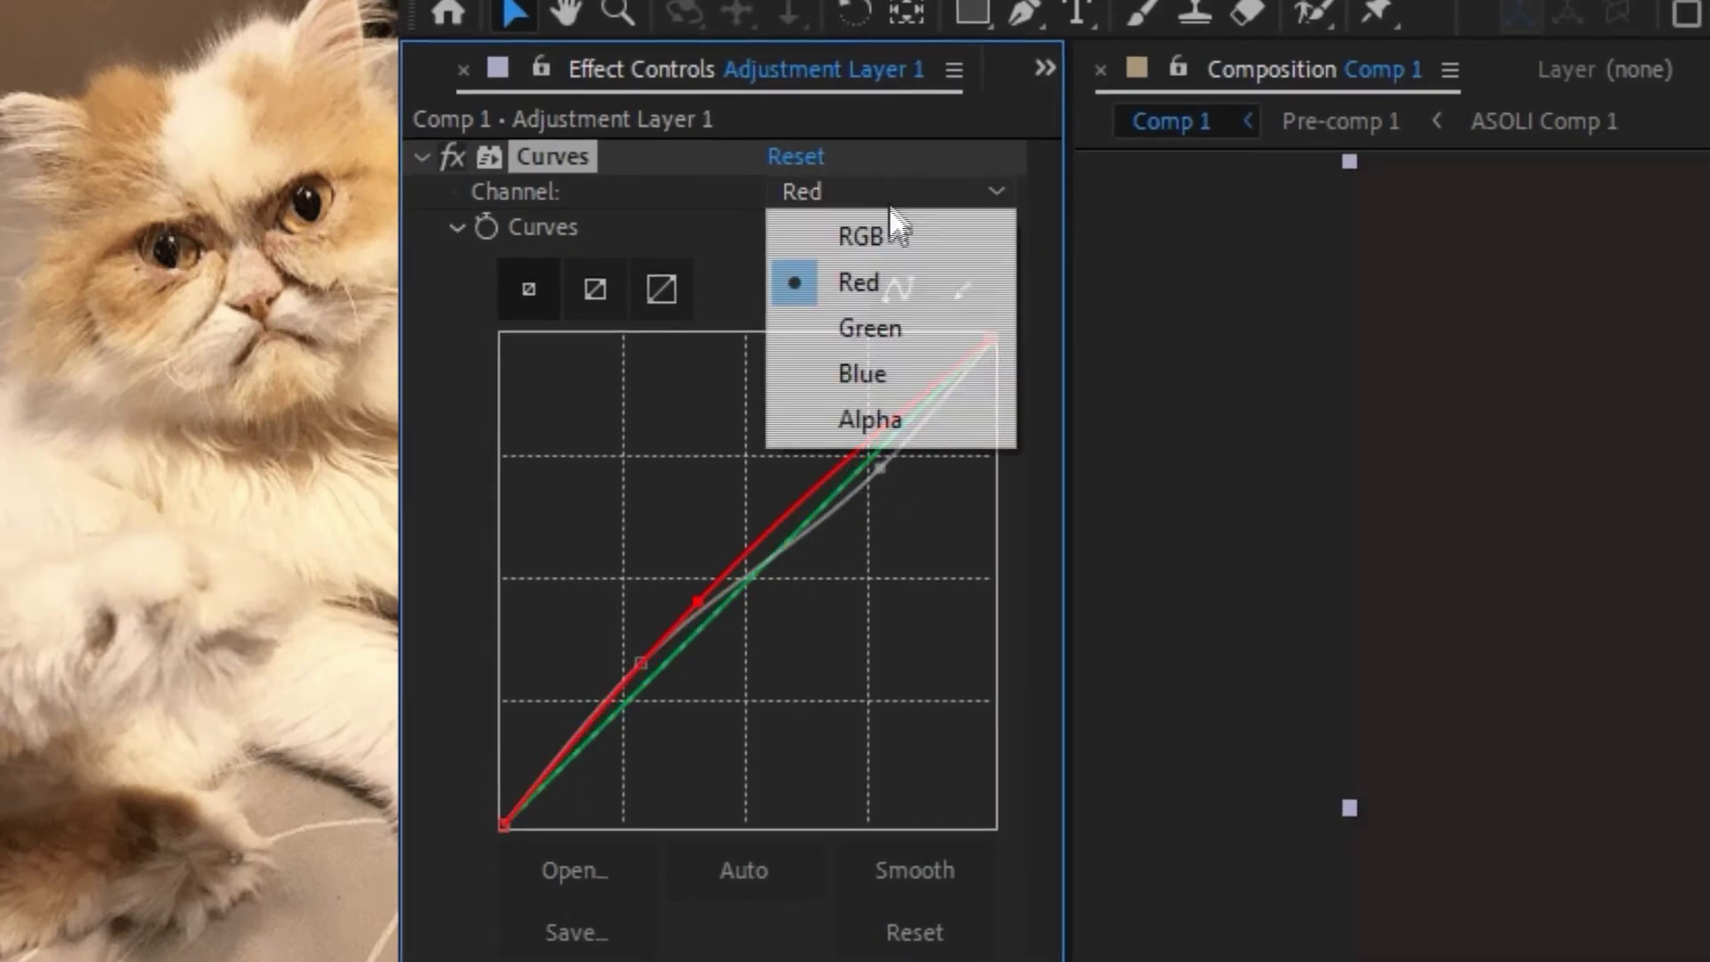
pyautogui.click(882, 372)
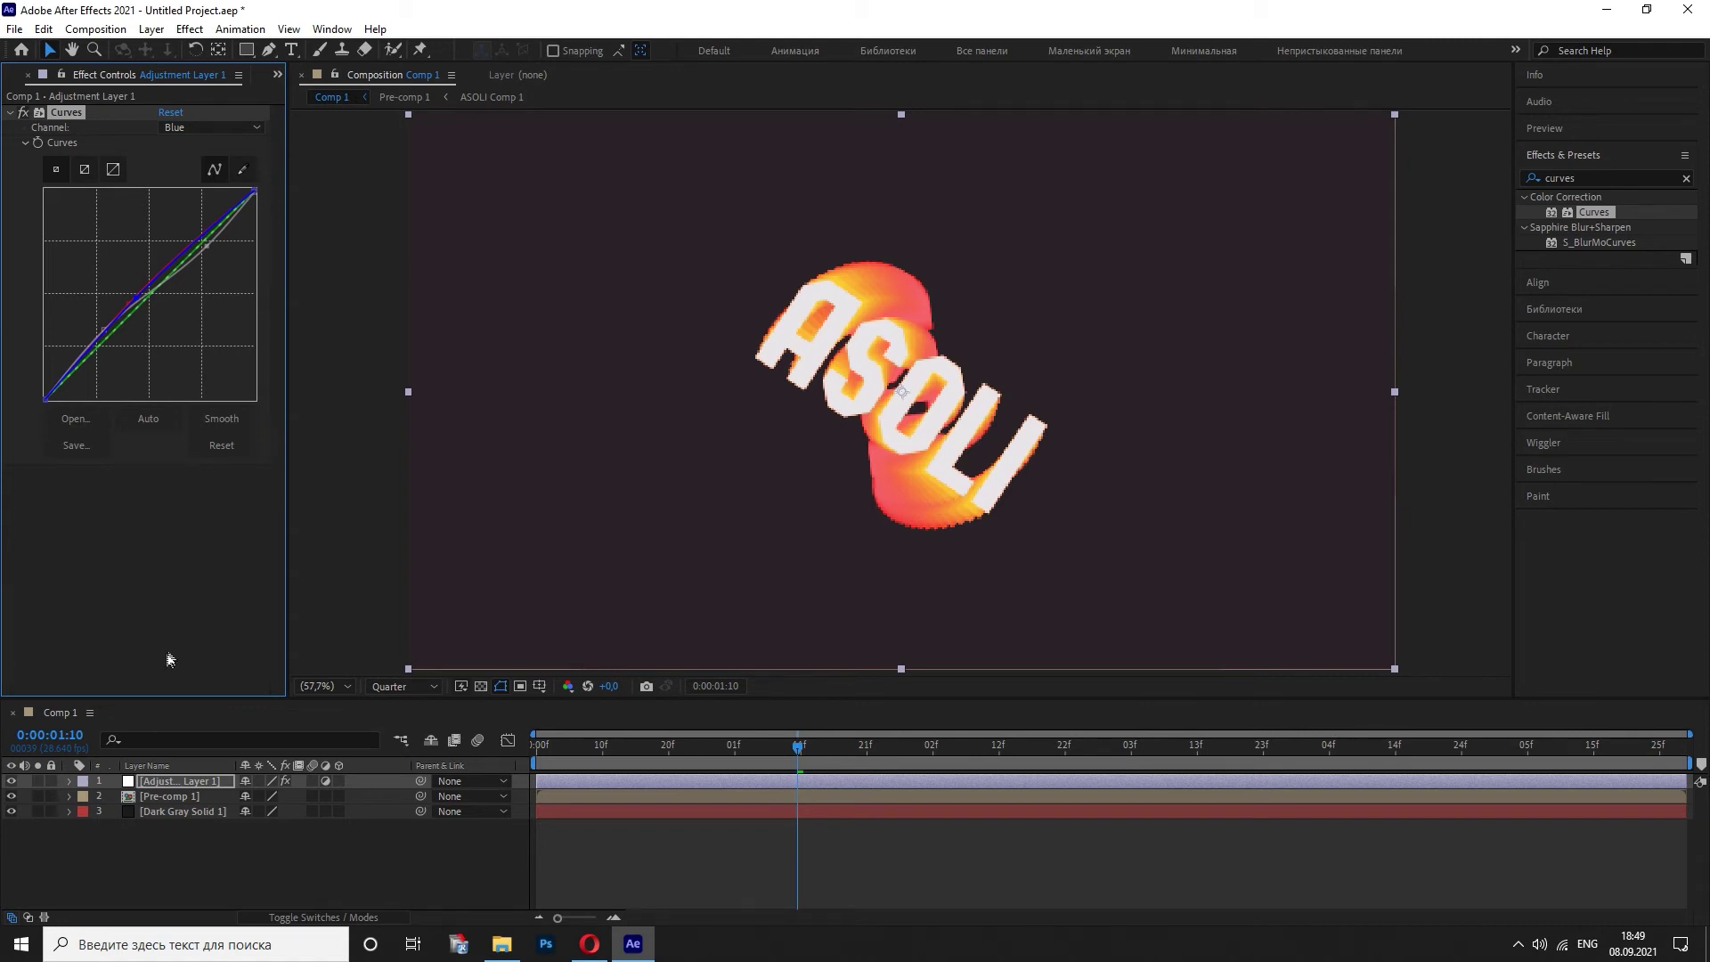
# - Apply the Noise effect from Noise & Grain to the Pre-comp 1 layer
pyautogui.click(165, 797)
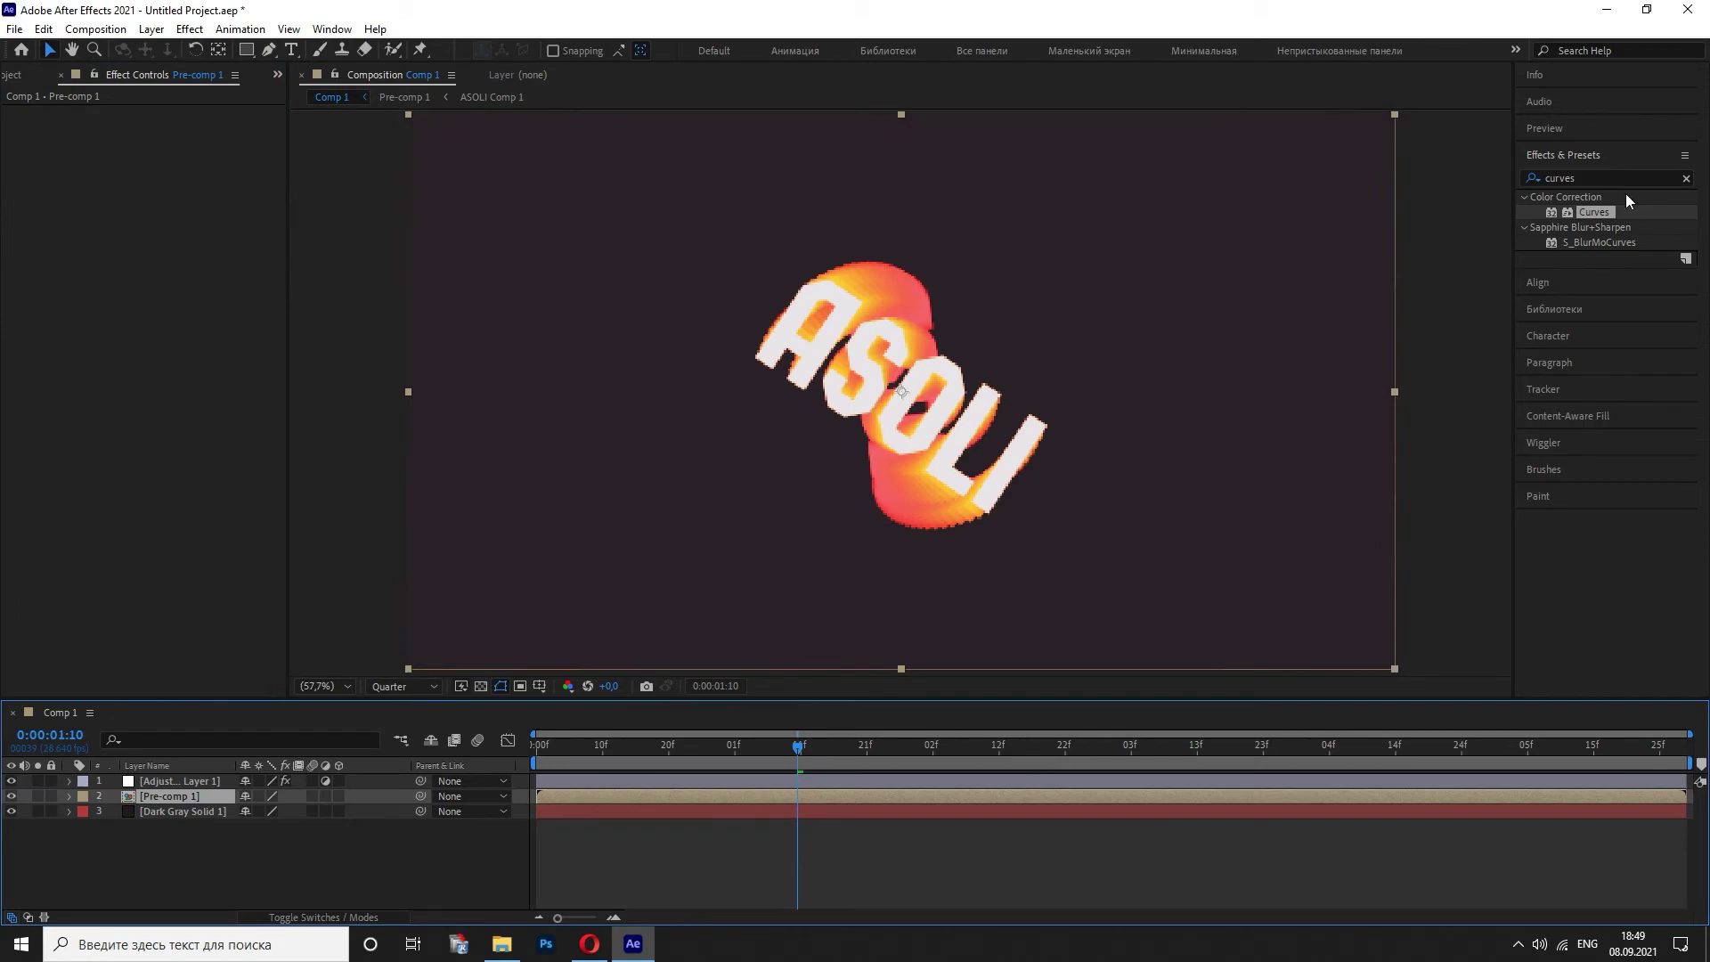
pyautogui.hotkey('ctrl', 'f')
pyautogui.write('nois')
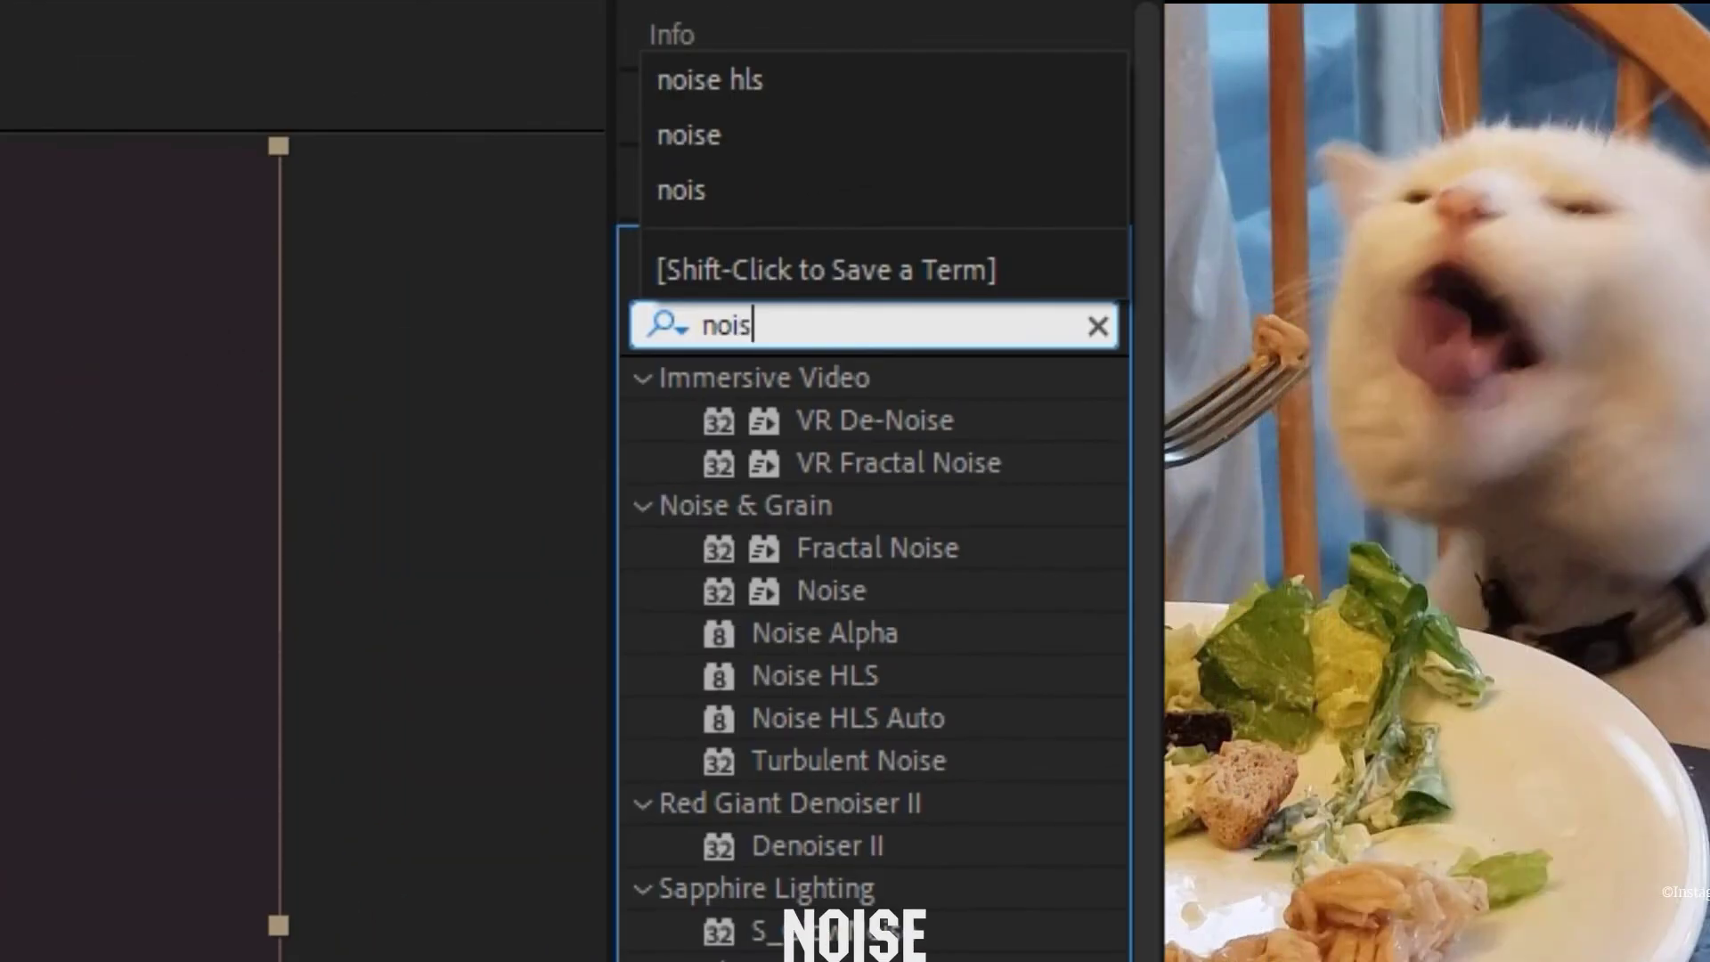
pyautogui.write('e')
pyautogui.doubleClick(831, 590)
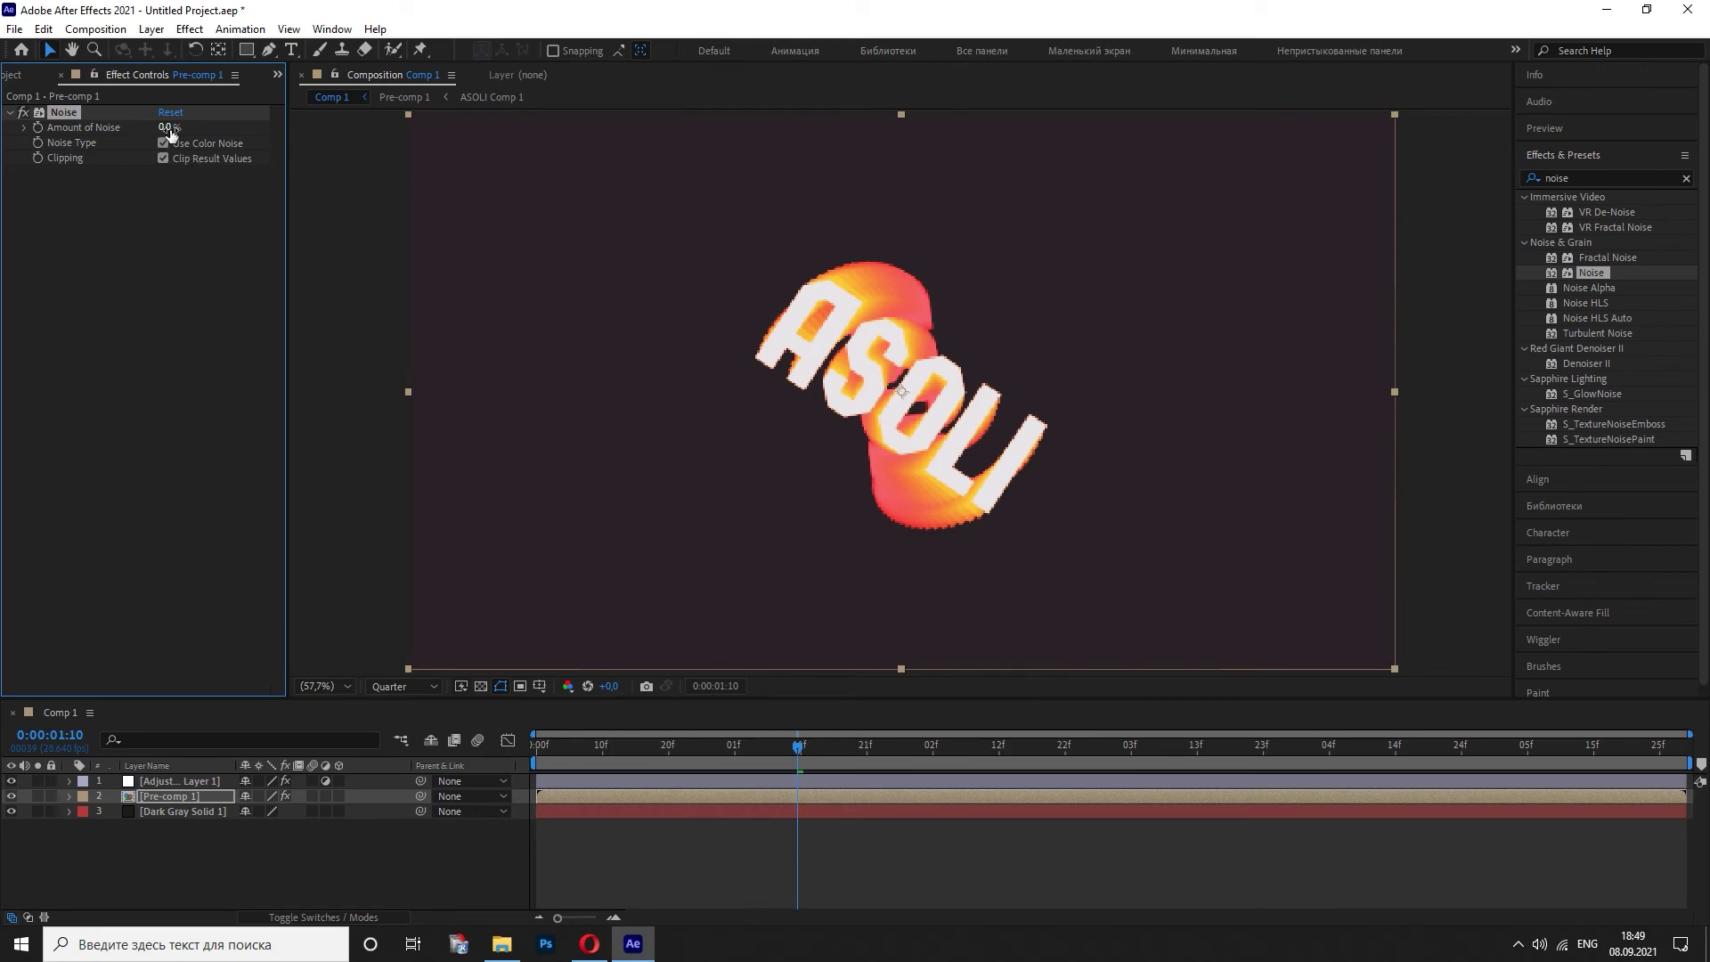
# - Set the Amount of Noise on Pre-comp 1 to 10% and turn off Use Color Noise
pyautogui.click(165, 128)
pyautogui.write('100')
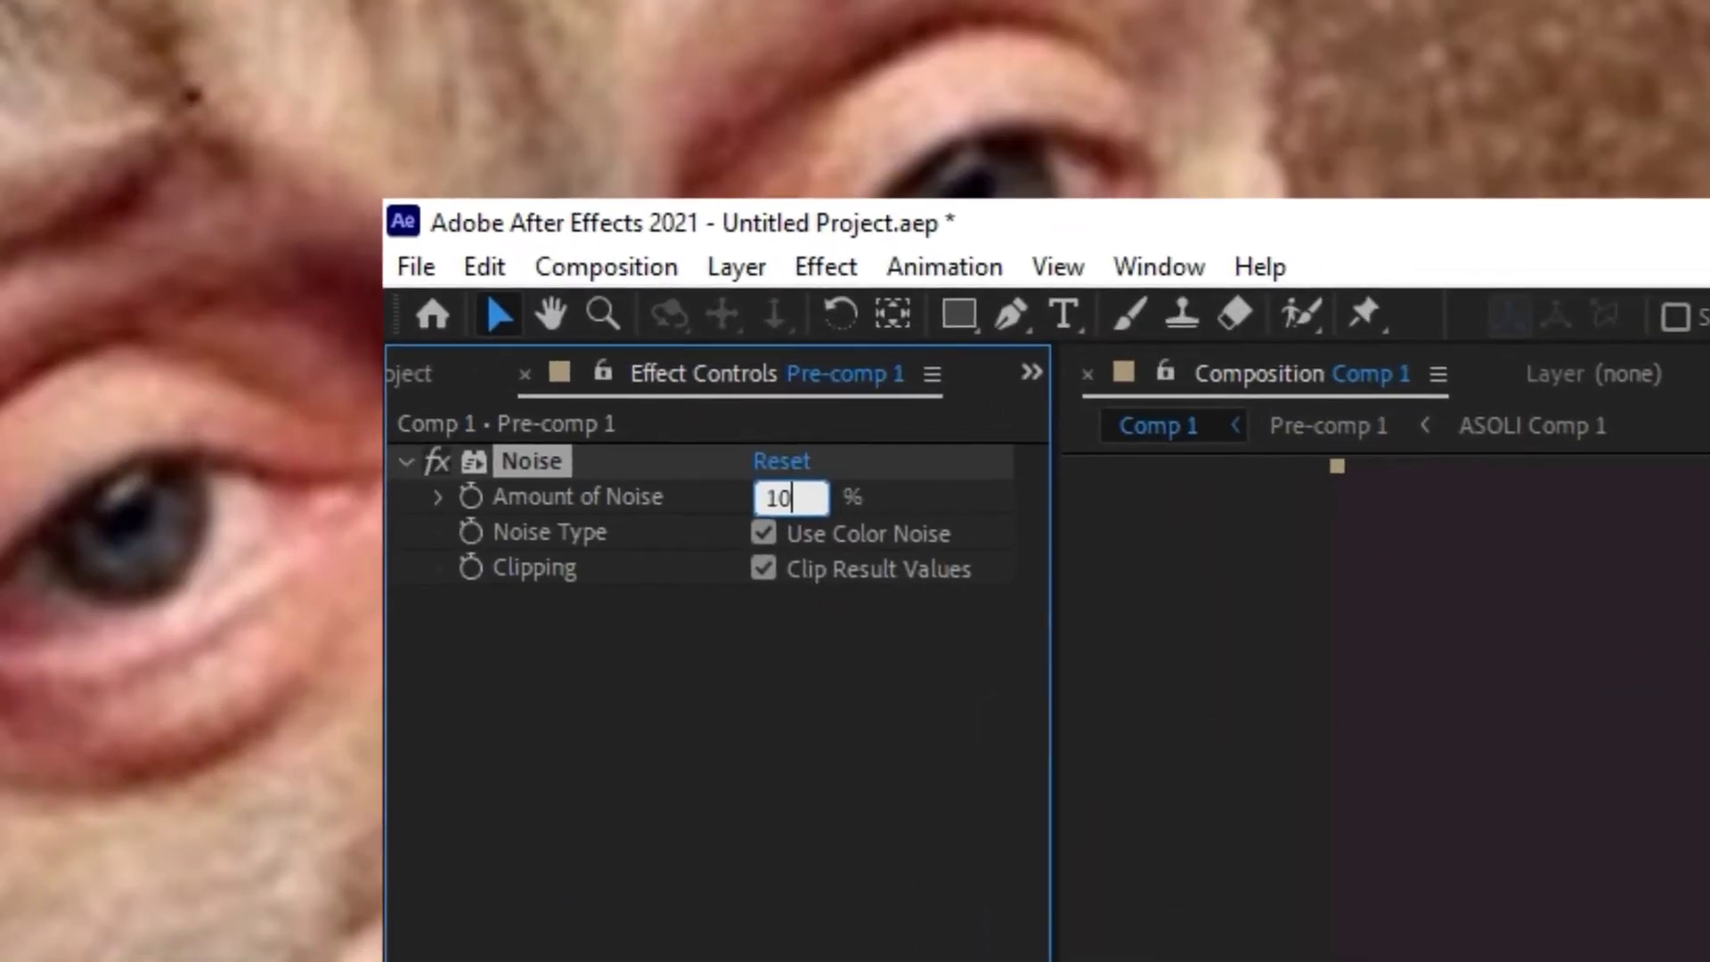
pyautogui.press('Return')
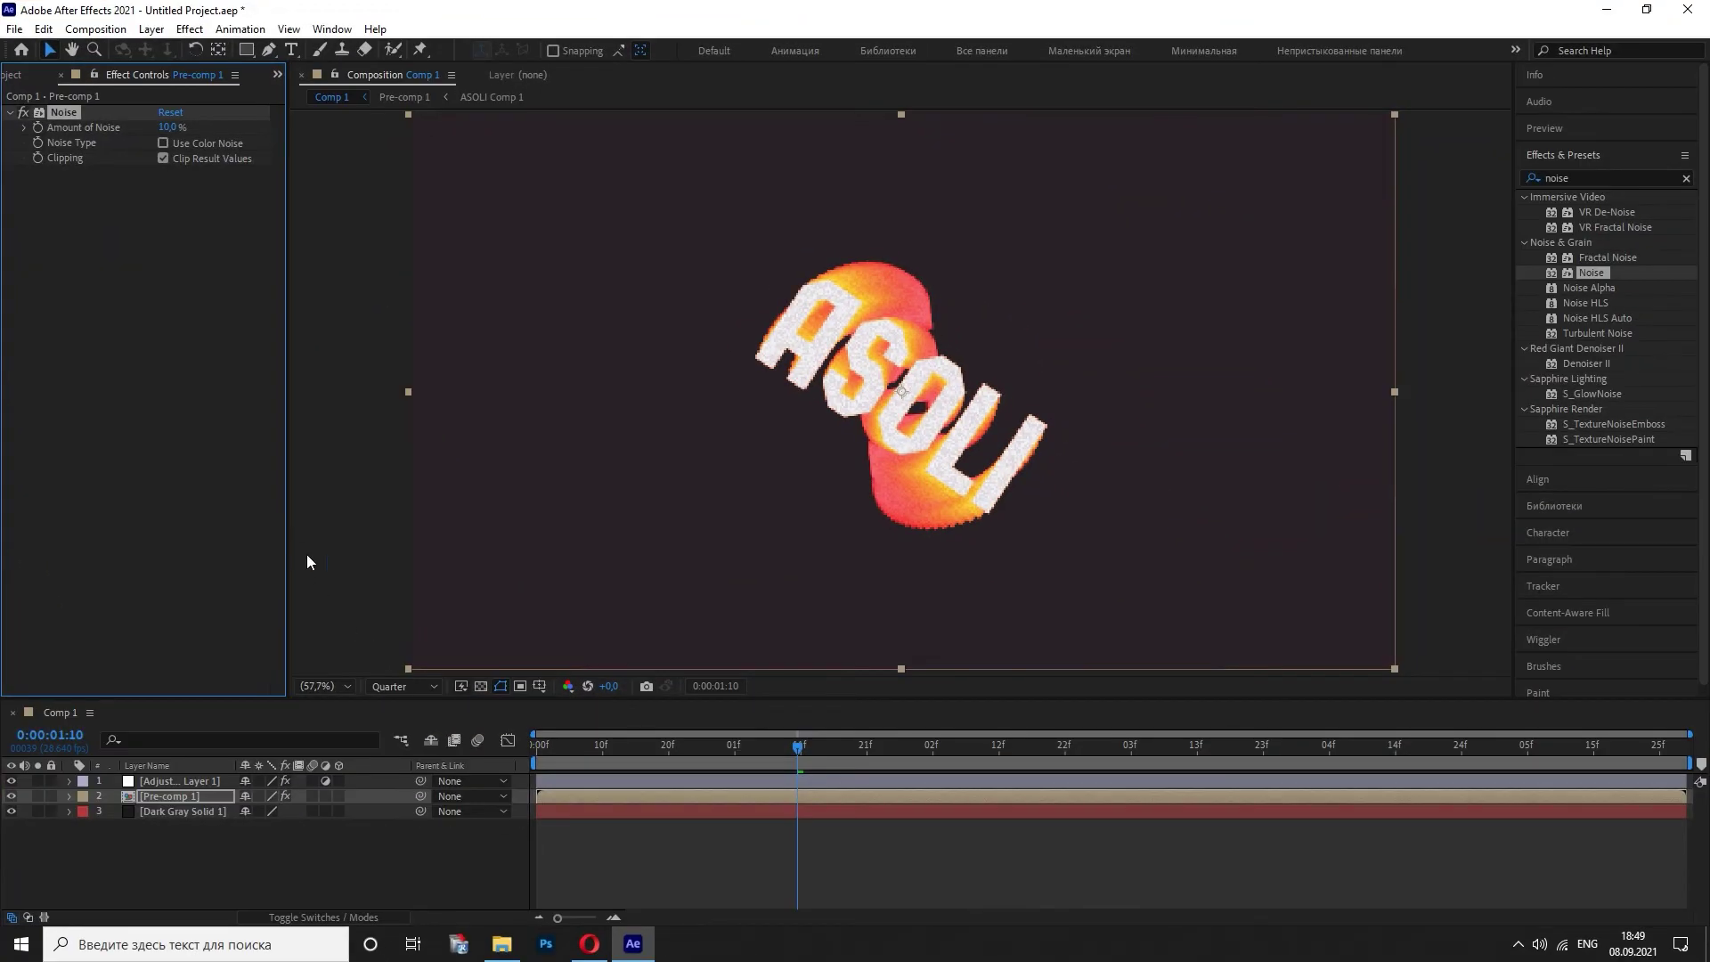
# - Add a second adjustment layer on top of the stack and apply the Noise HLS effect to it
pyautogui.rightClick(162, 860)
pyautogui.moveTo(237, 633)
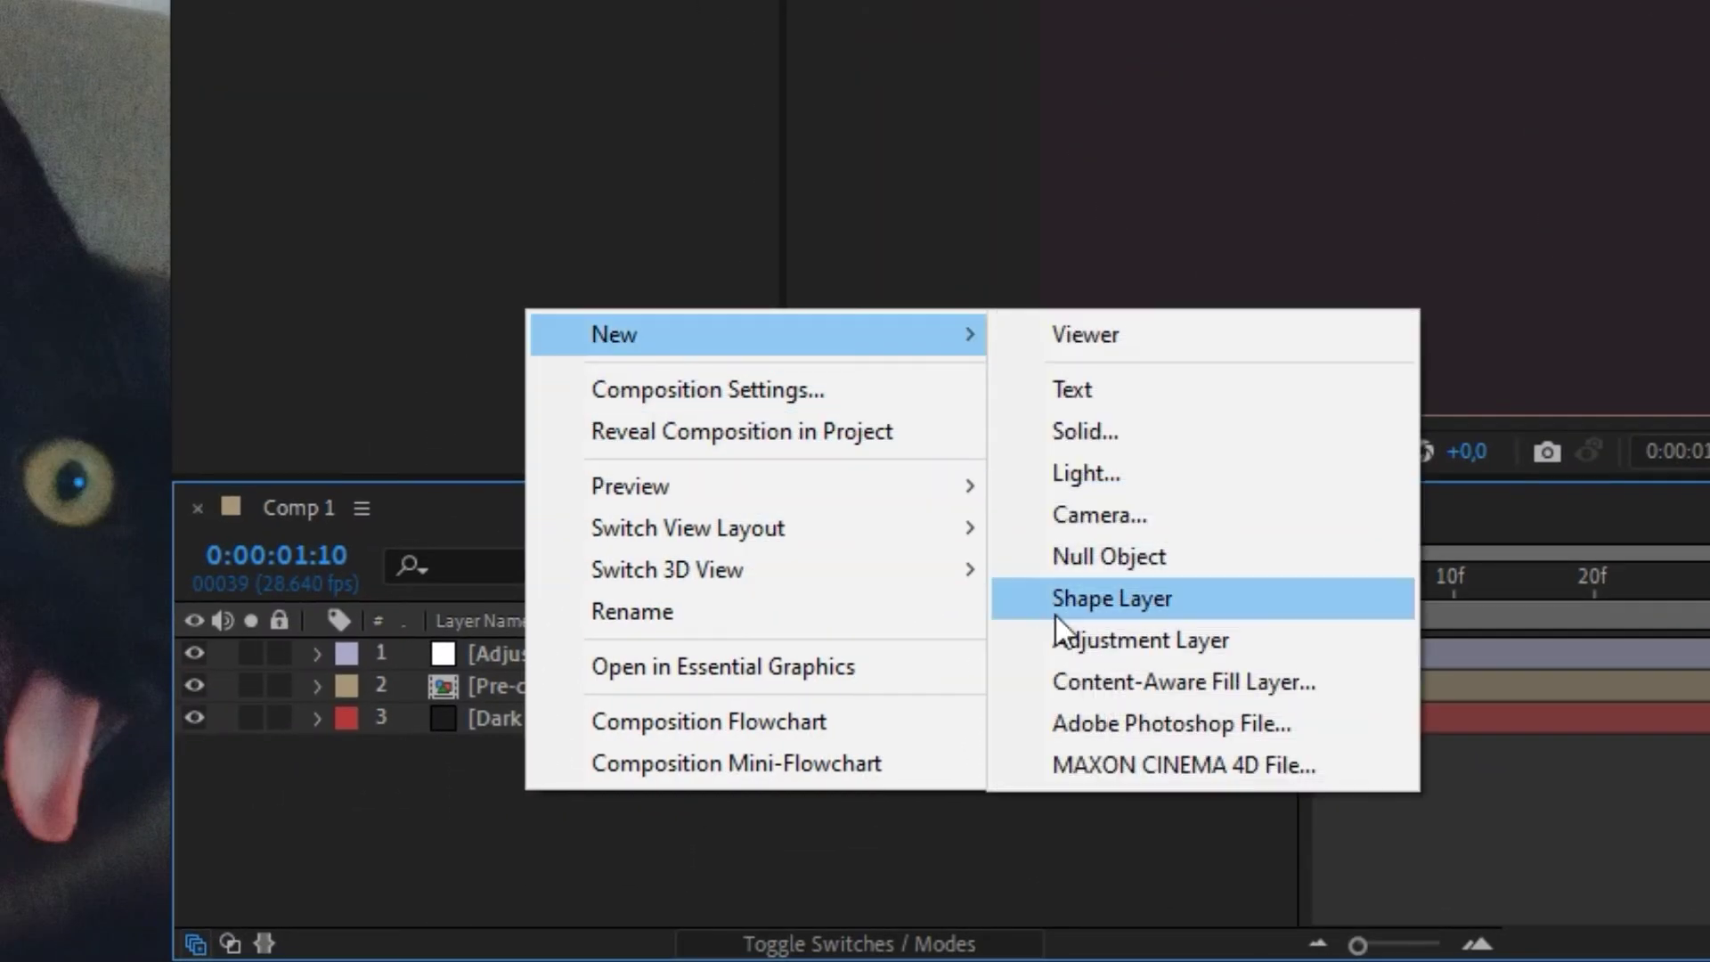
pyautogui.click(1060, 640)
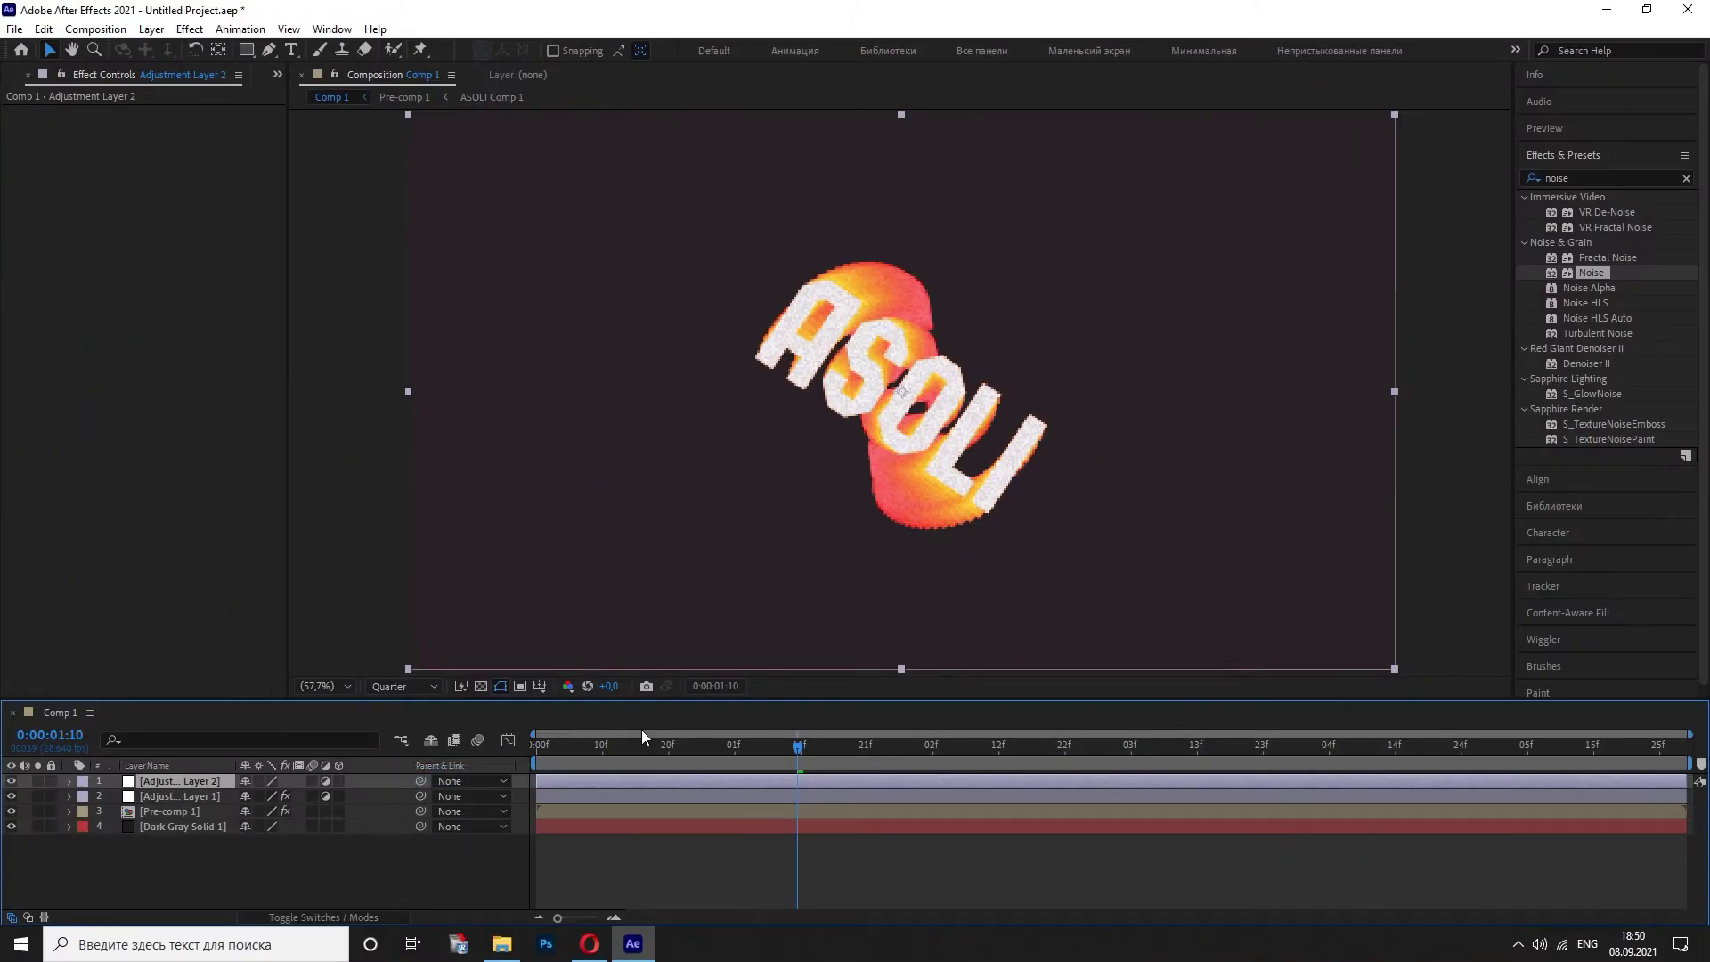
pyautogui.click(1634, 180)
pyautogui.write('hls')
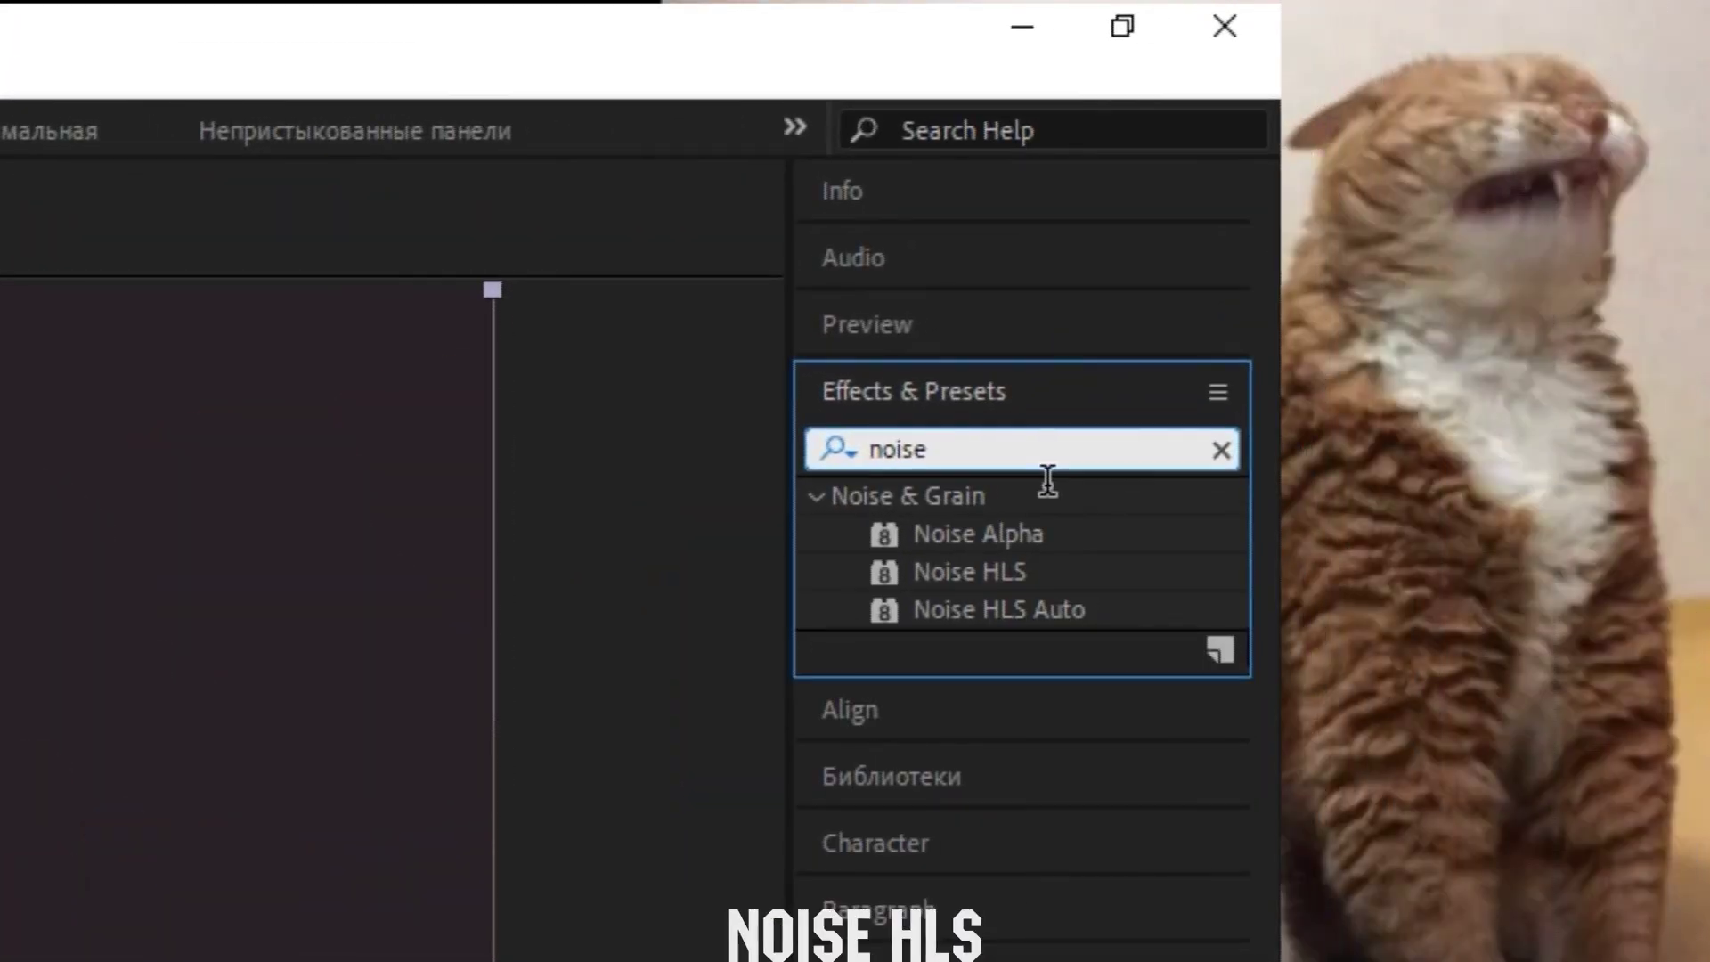
pyautogui.doubleClick(1020, 542)
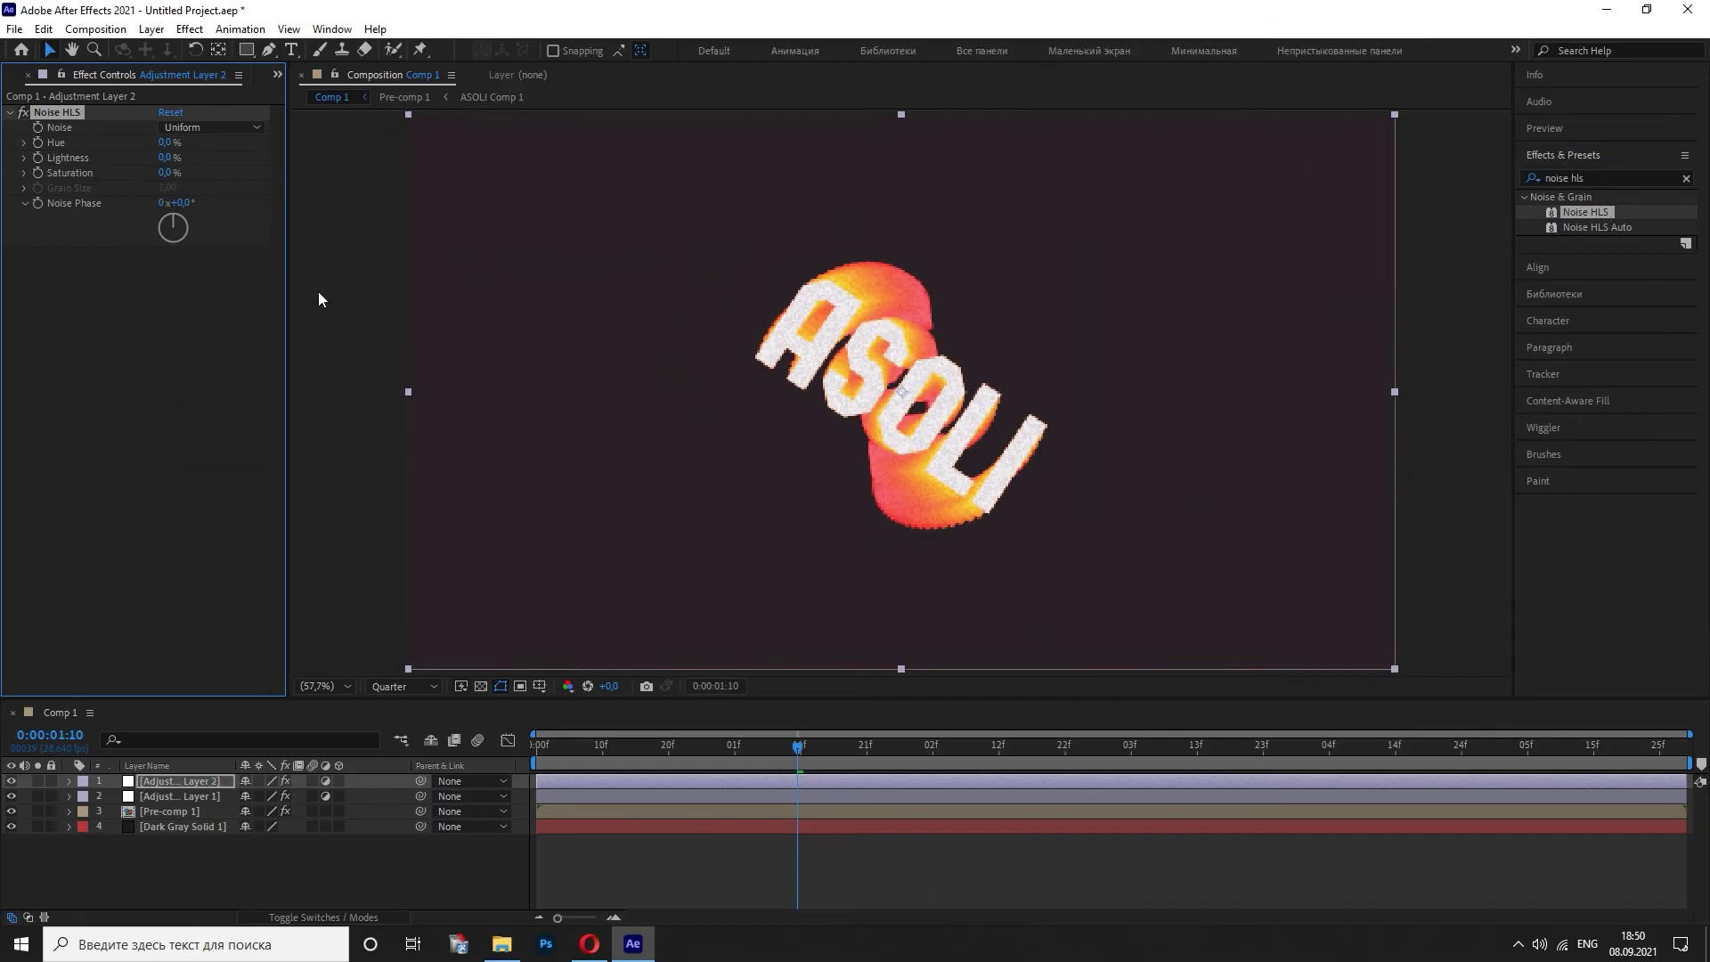
# - Set Noise HLS to Grain with Hue 3%, Saturation 13% and Grain Size 0
pyautogui.click(165, 142)
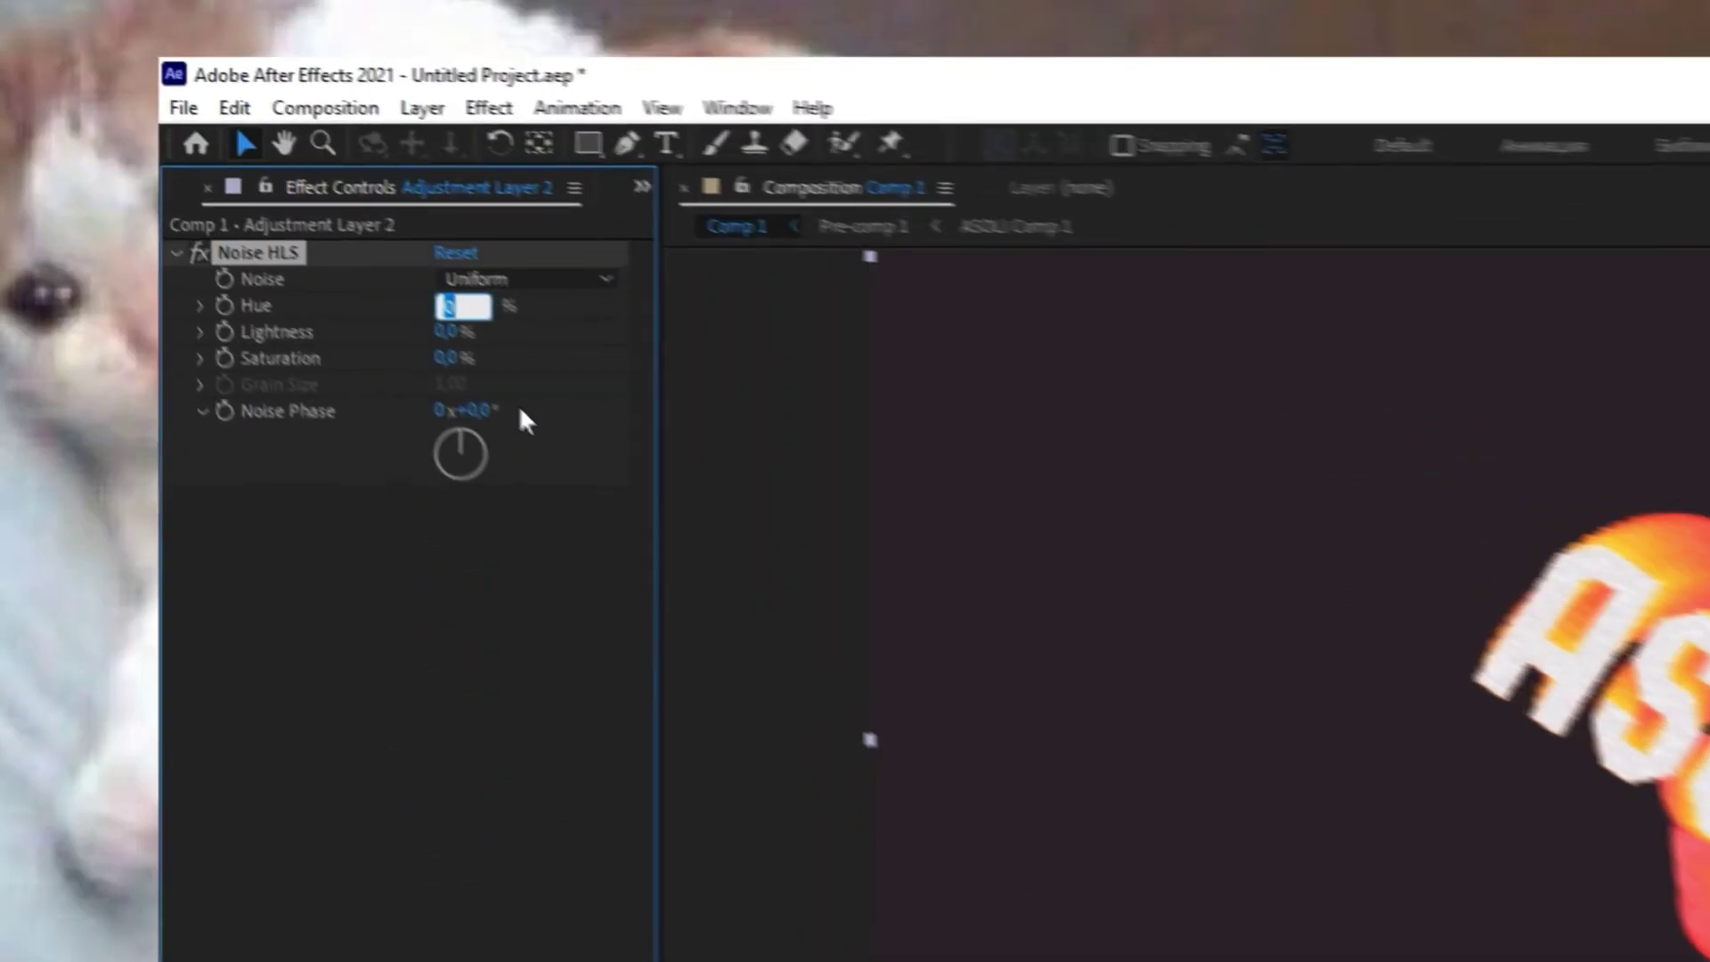
pyautogui.write('3')
pyautogui.press('Return')
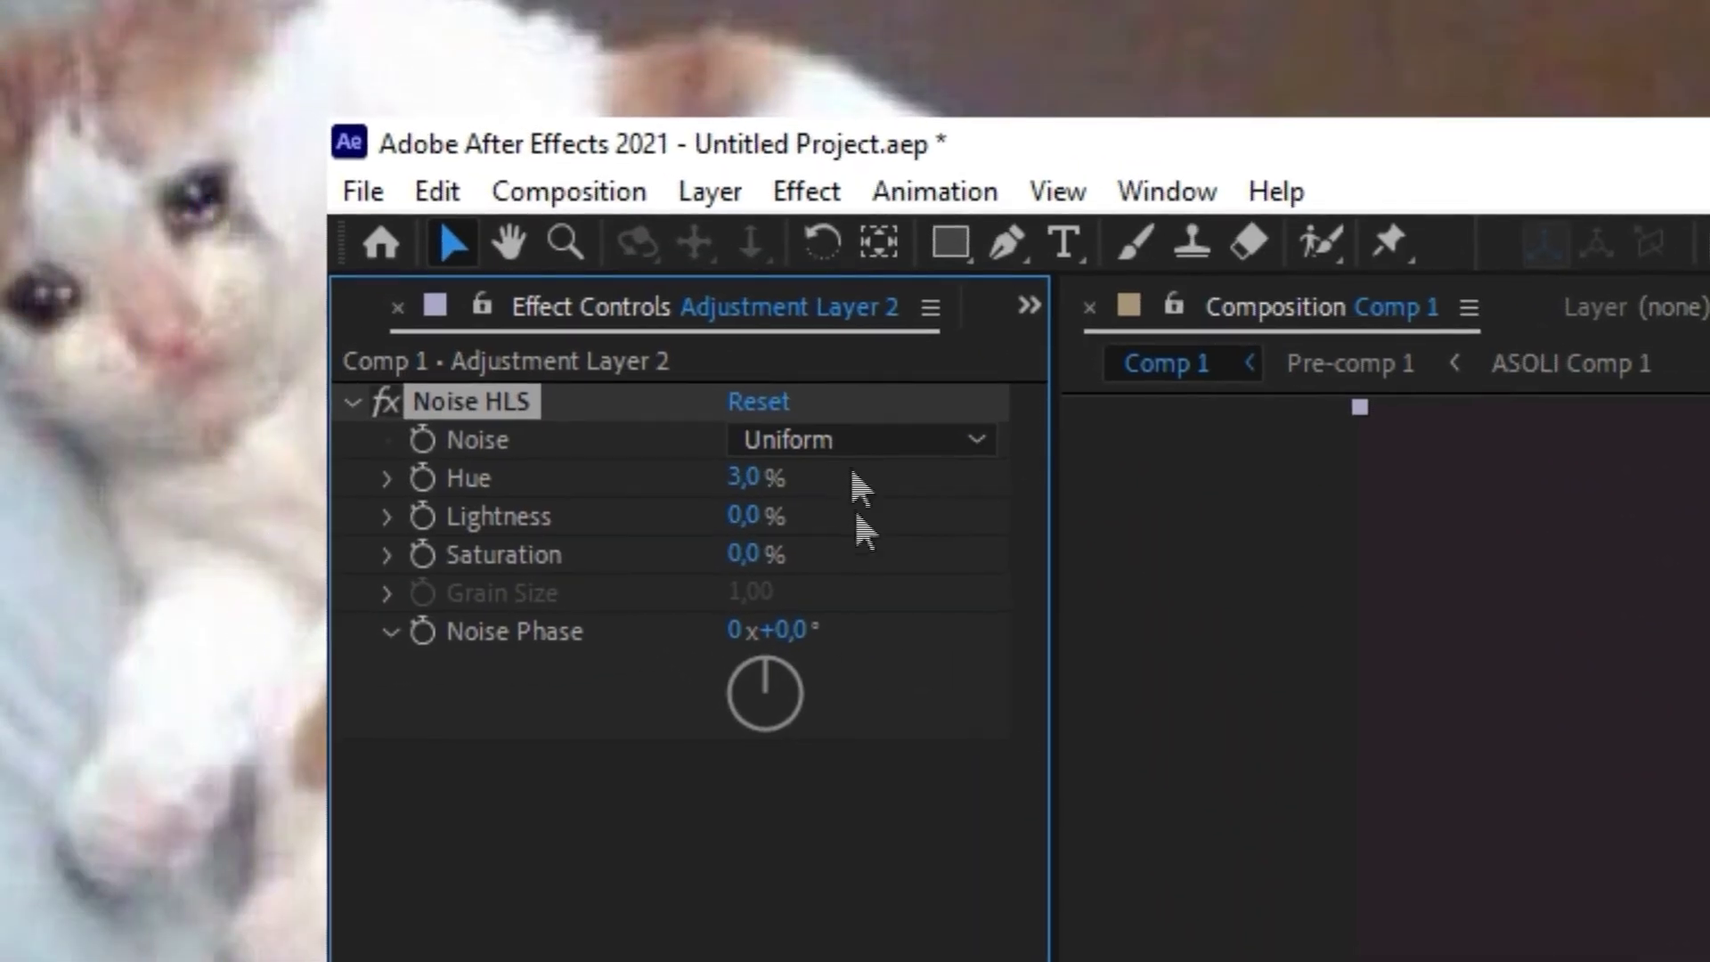
pyautogui.click(855, 439)
pyautogui.click(846, 590)
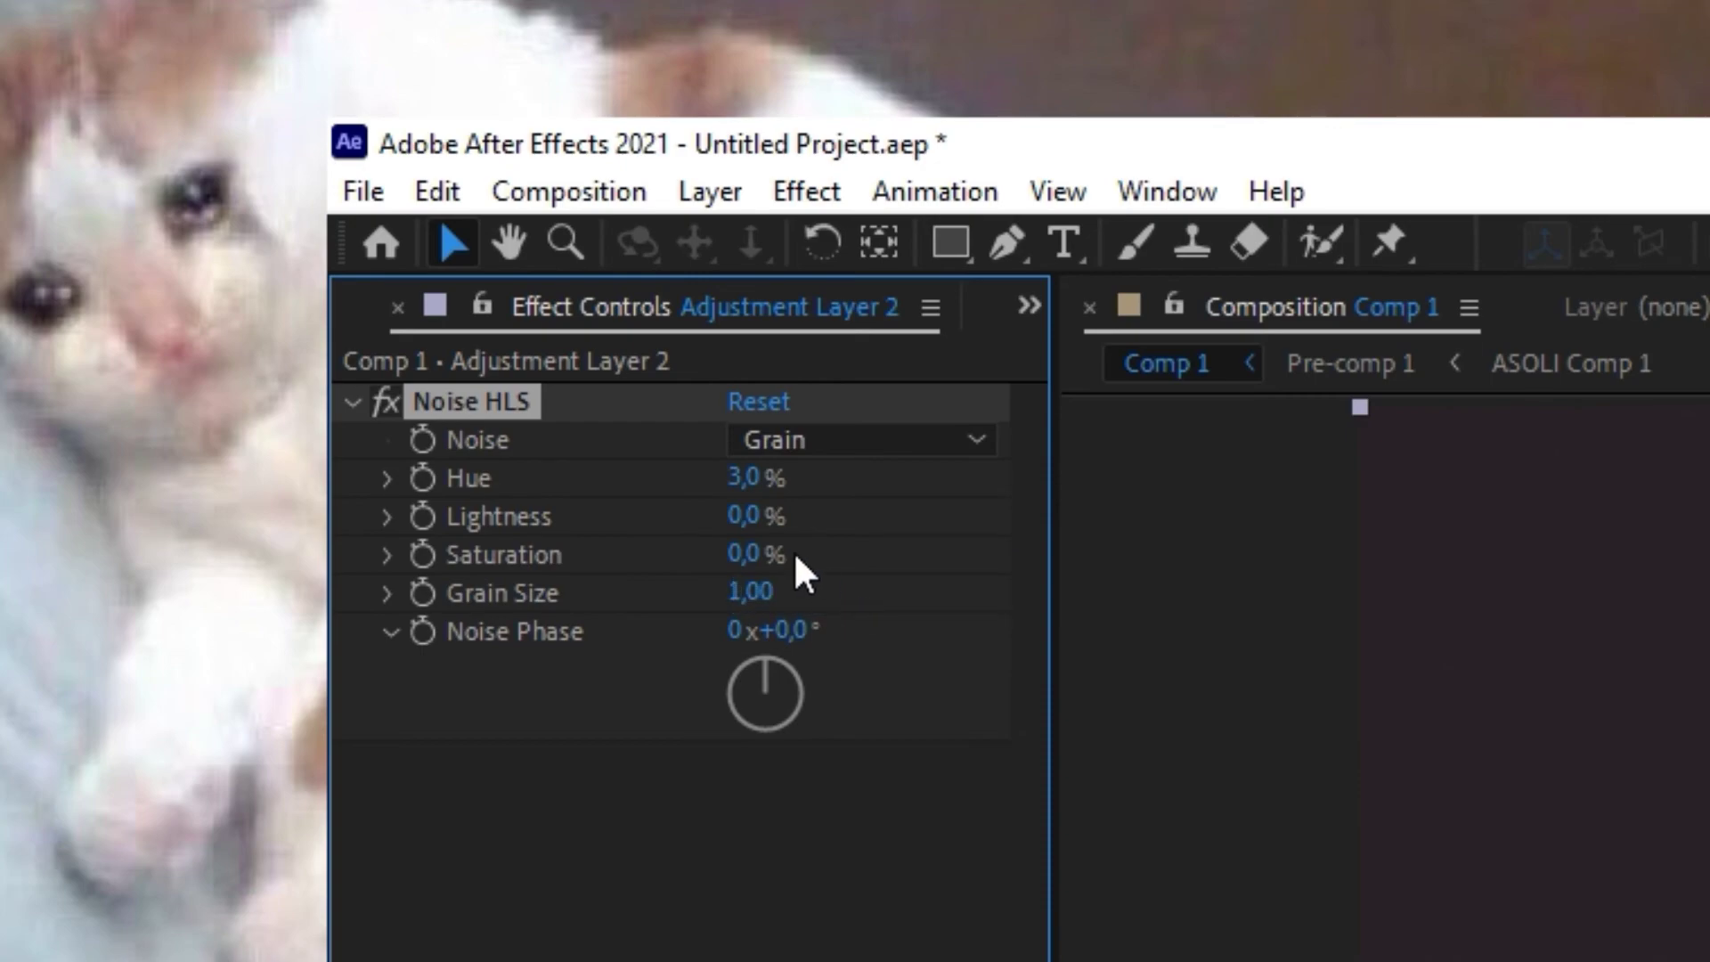
pyautogui.click(759, 568)
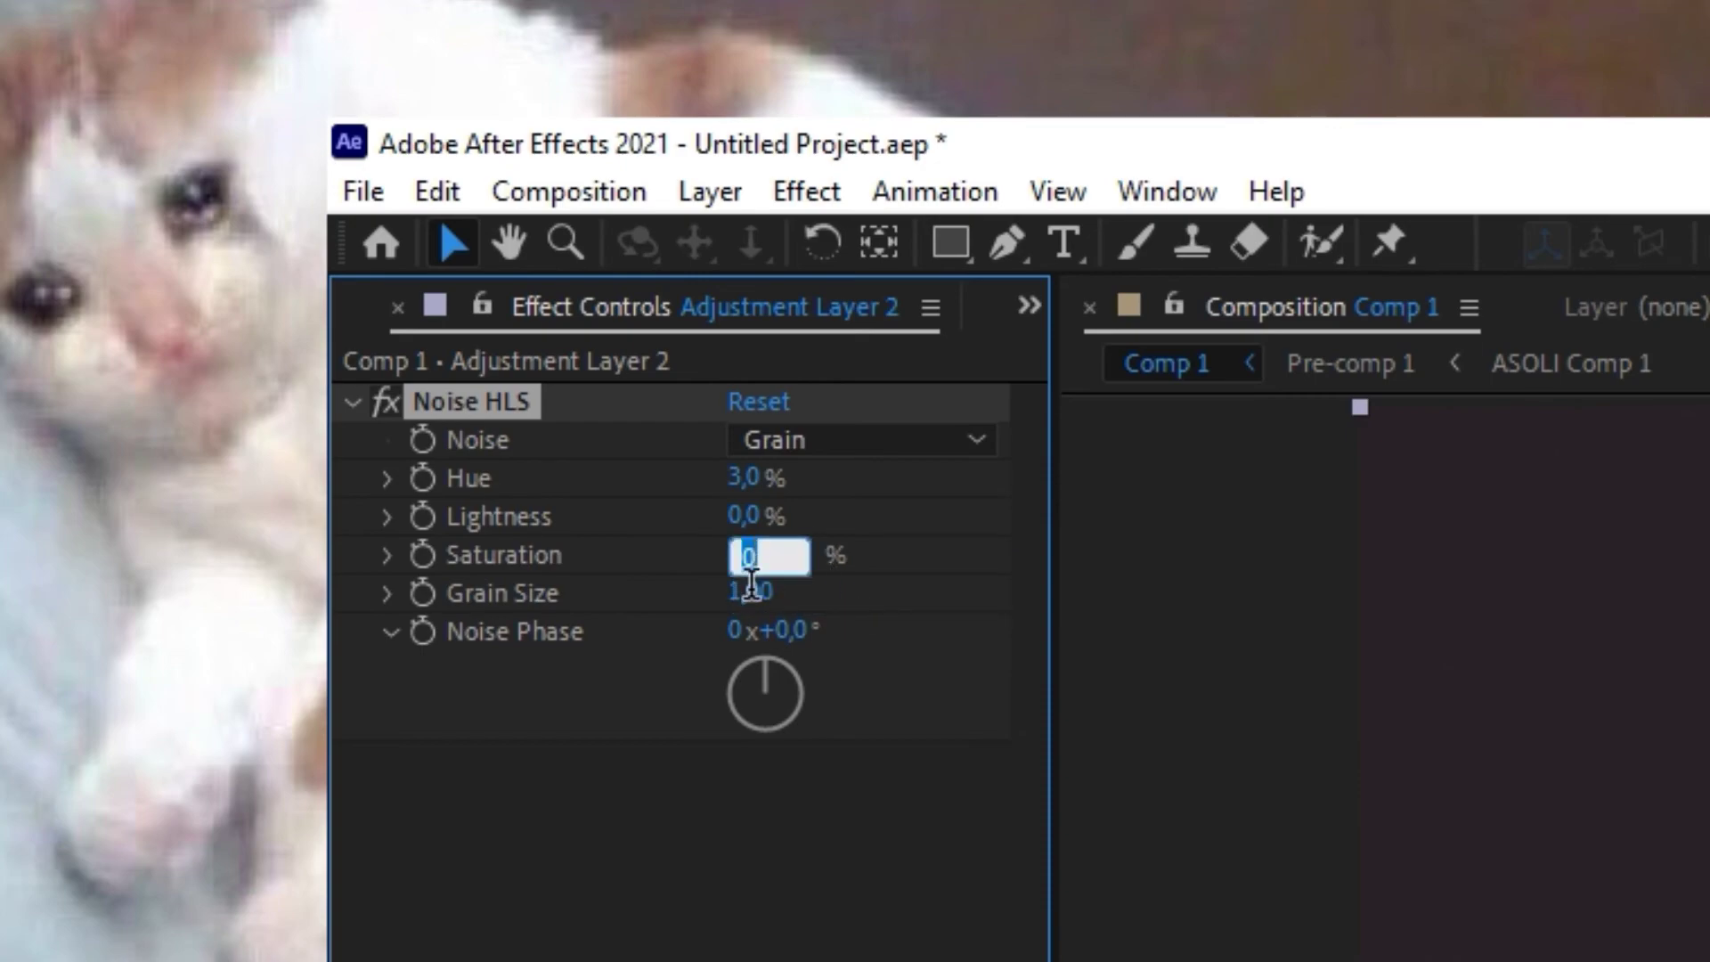
pyautogui.write('13')
pyautogui.press('Return')
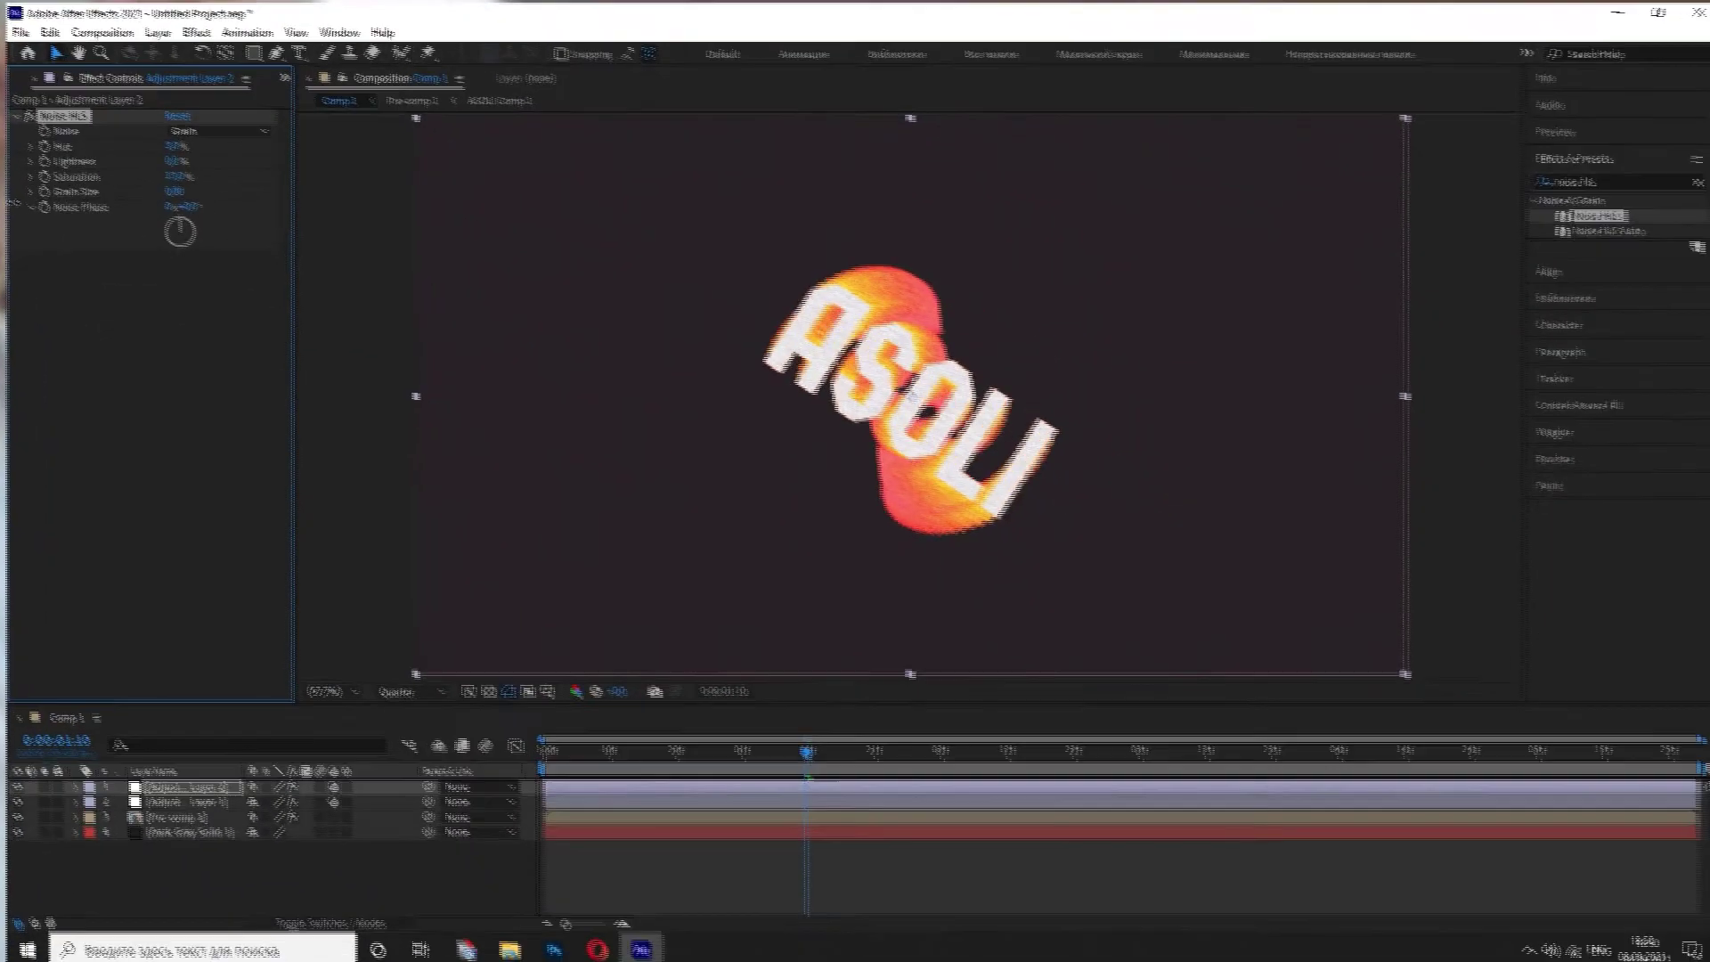
# - Add the expression random(360) to the Noise Phase property of Noise HLS
pyautogui.hotkey('alt', 'q')
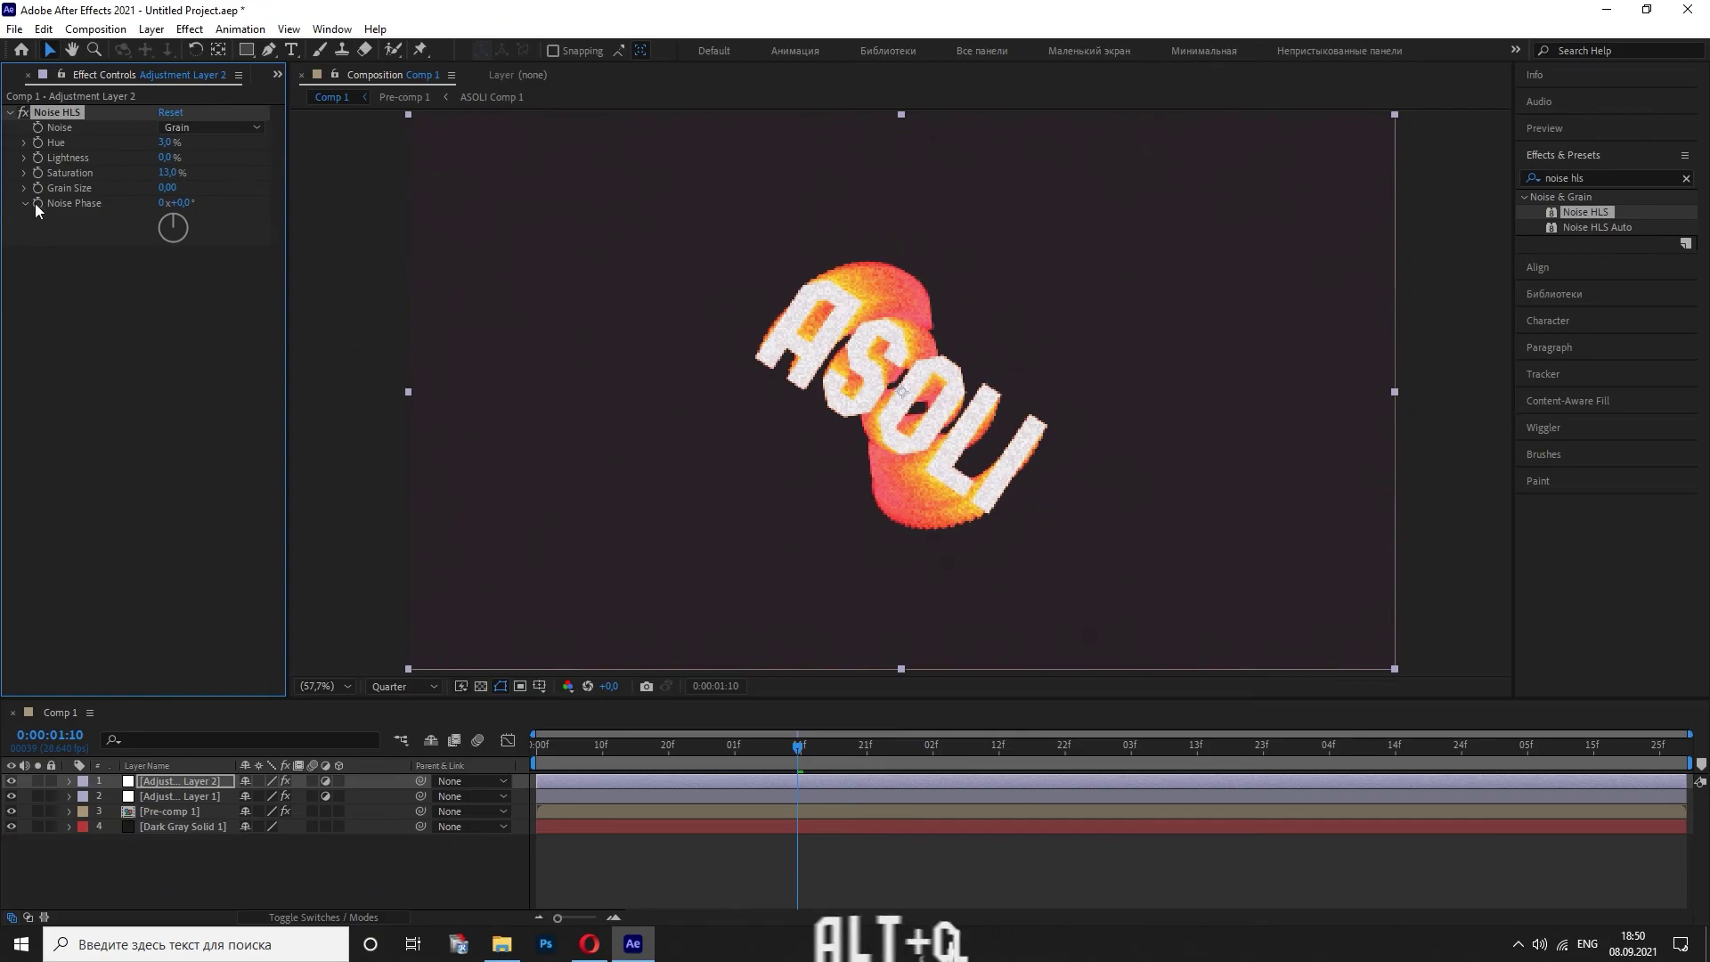
pyautogui.keyDown('alt'); pyautogui.click(36, 203); pyautogui.keyUp('alt')
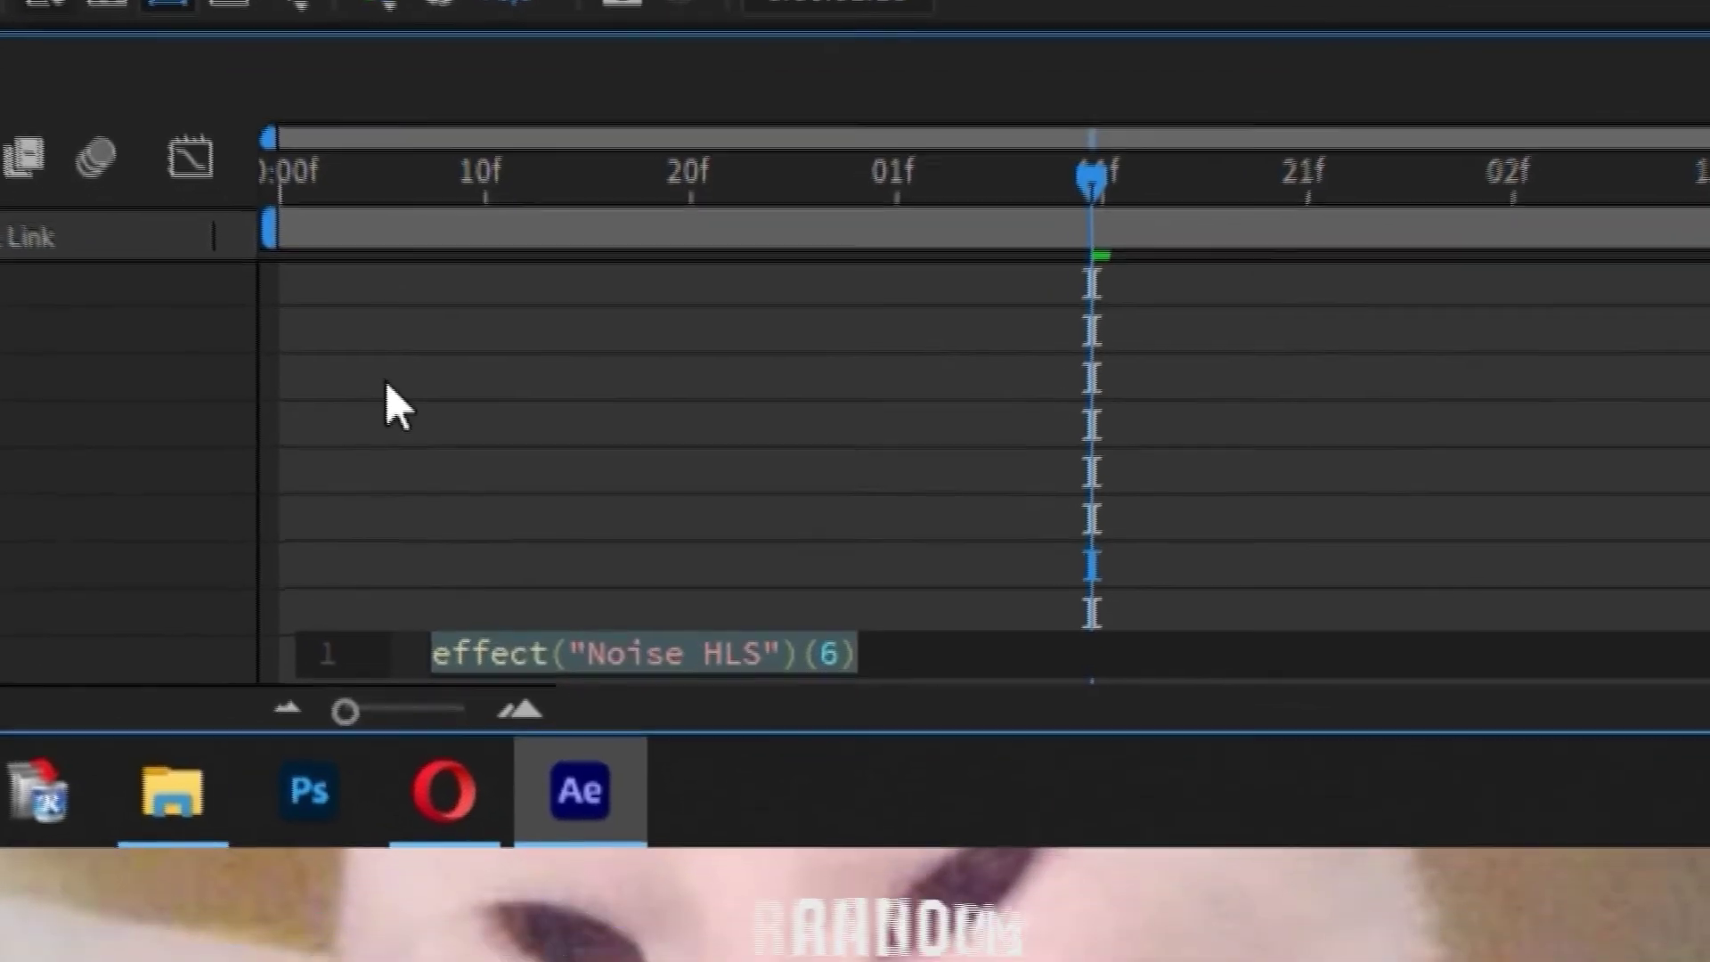
pyautogui.write('ra')
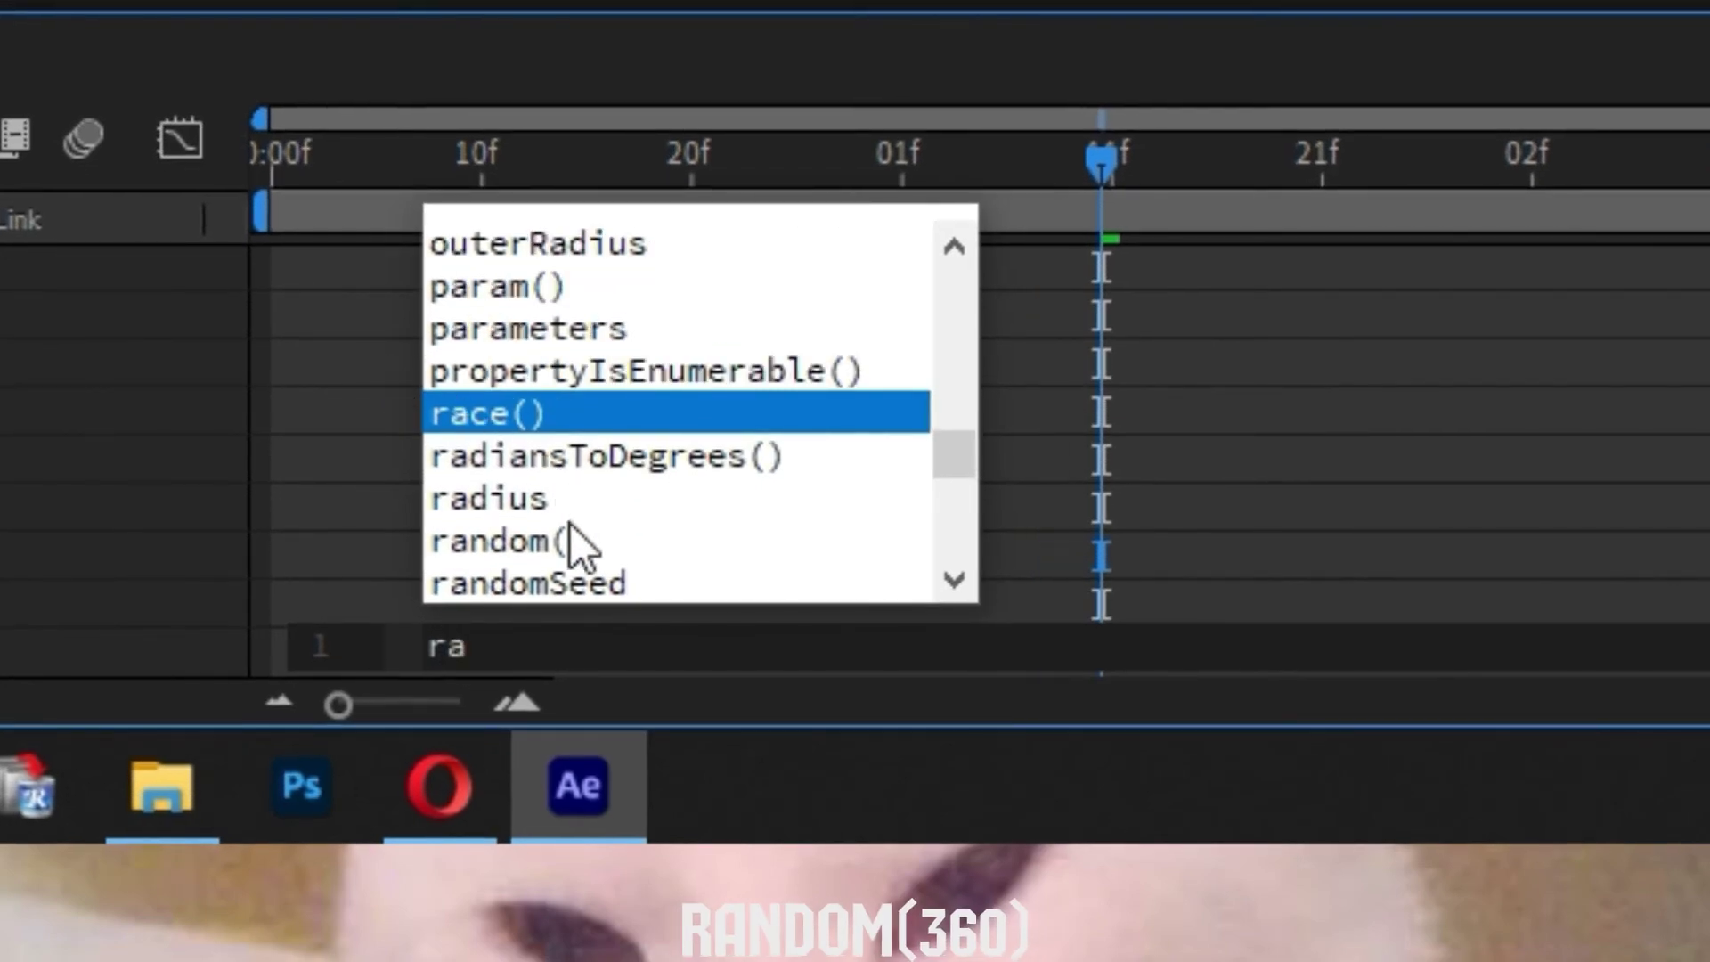
pyautogui.click(575, 544)
pyautogui.write('360')
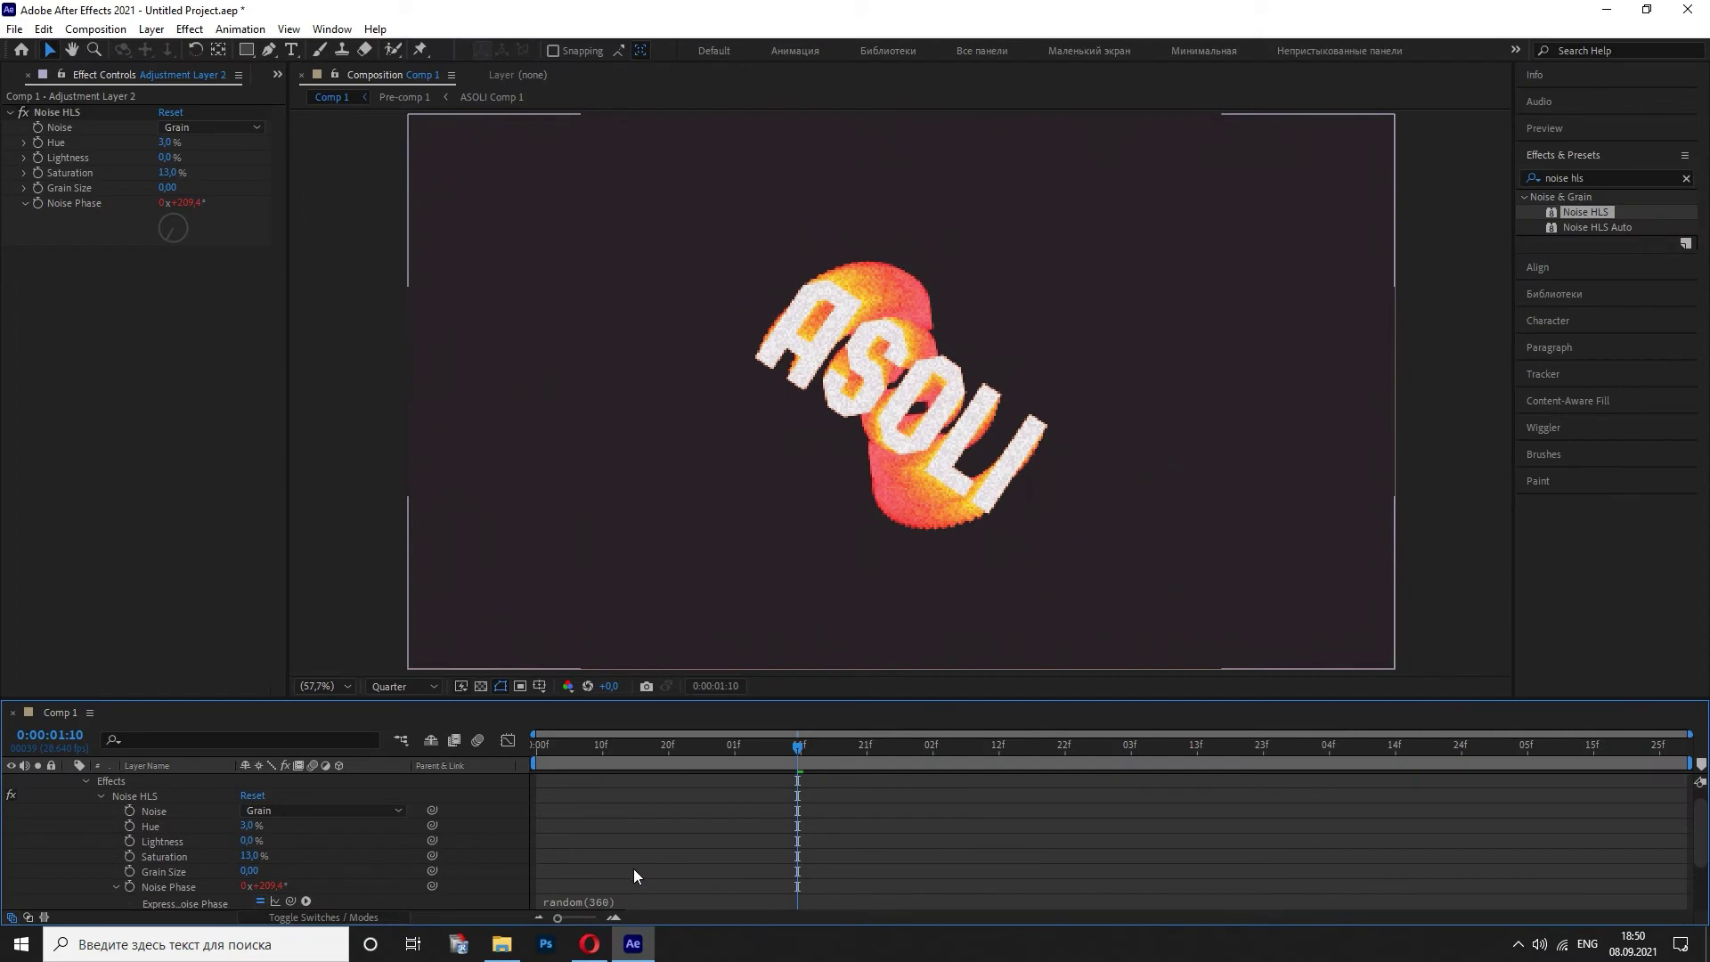
# - Collapse the top adjustment layer's properties and scrub back to 0:00:00:12 to check the animated result
pyautogui.scroll(1, 249, 873)
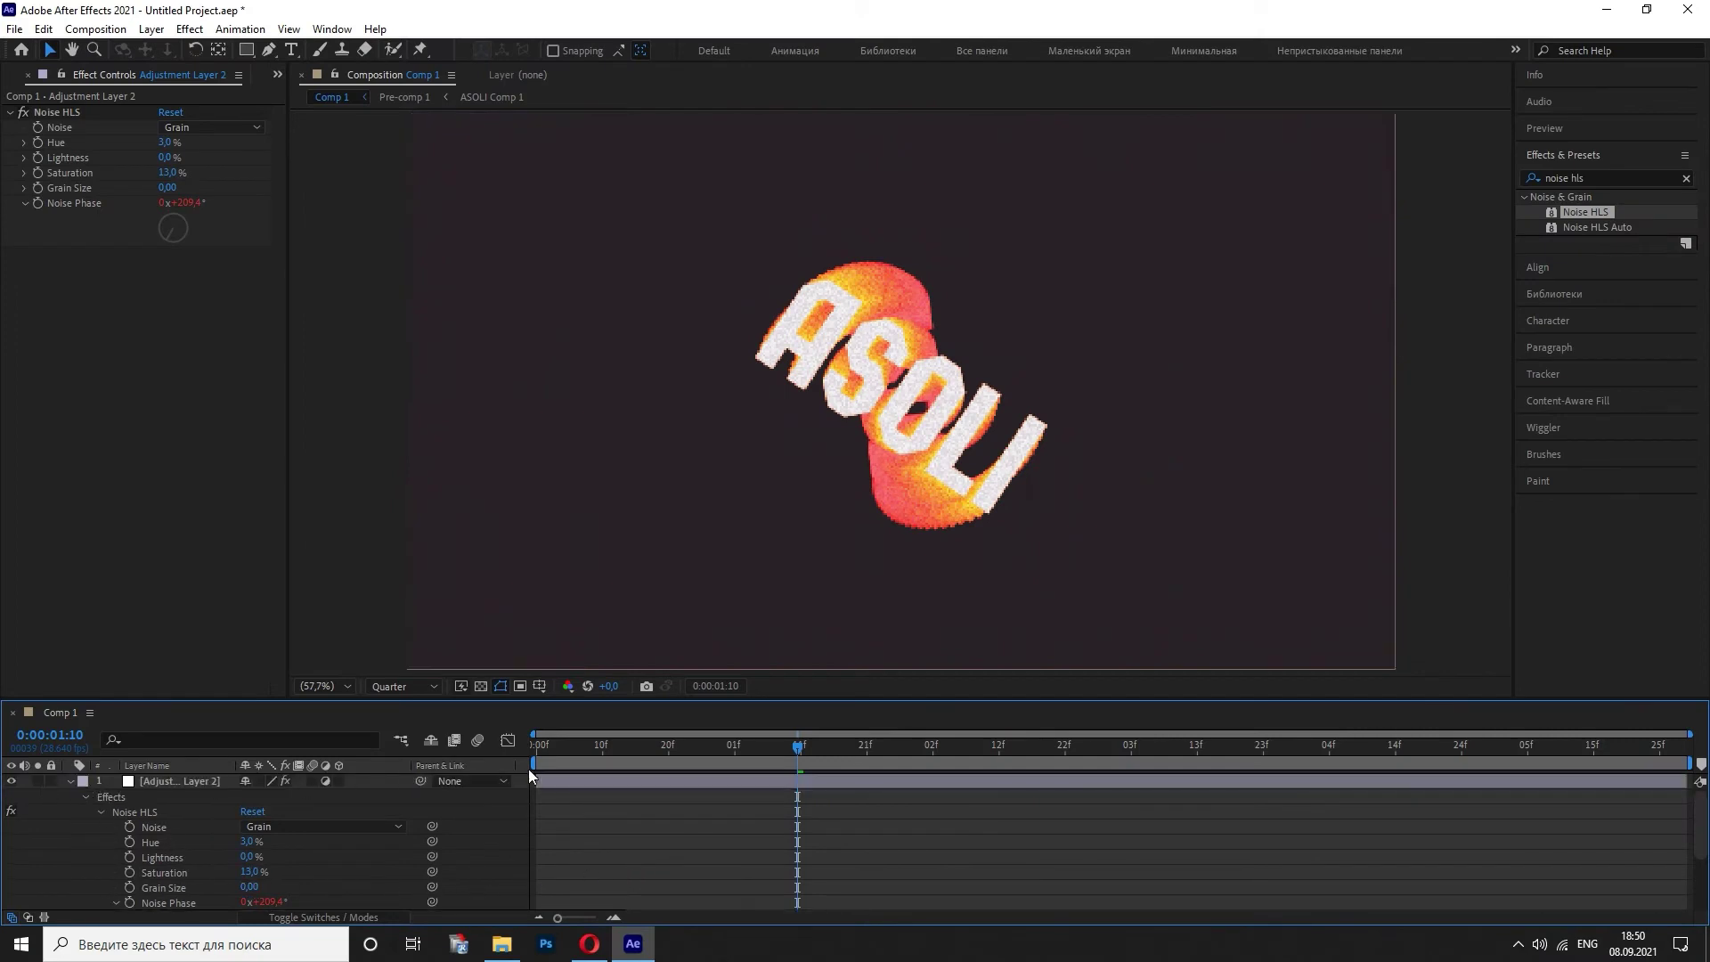
pyautogui.click(71, 782)
pyautogui.moveTo(715, 748); pyautogui.dragTo(616, 748)
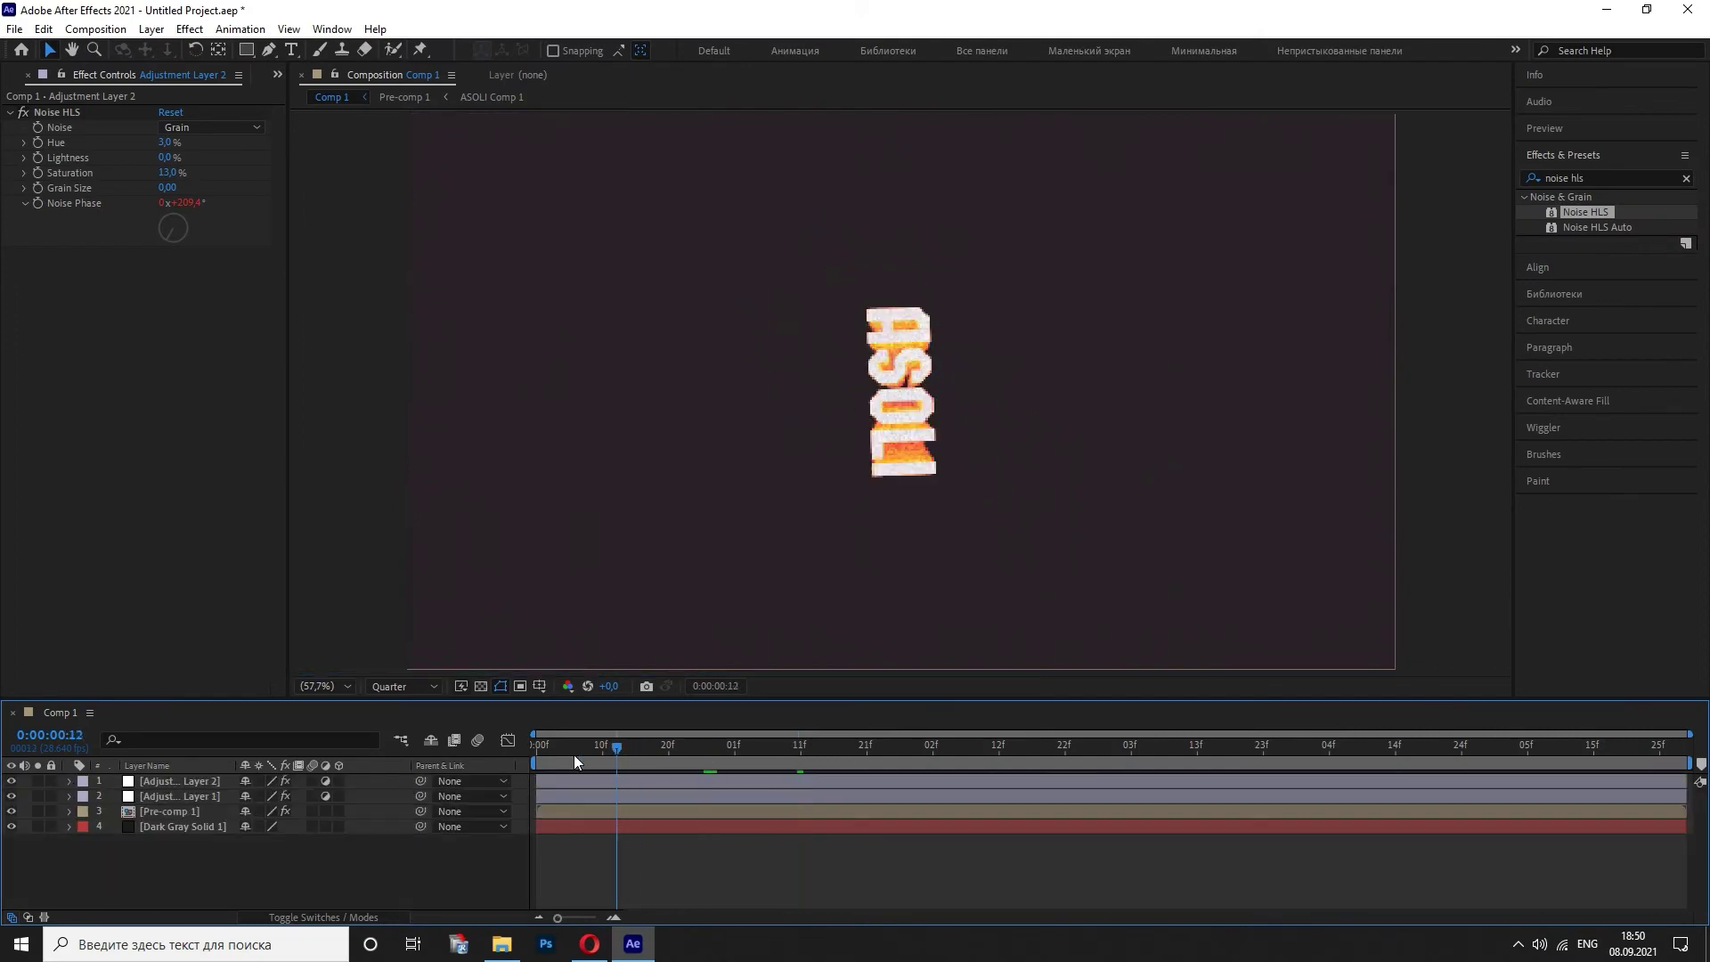